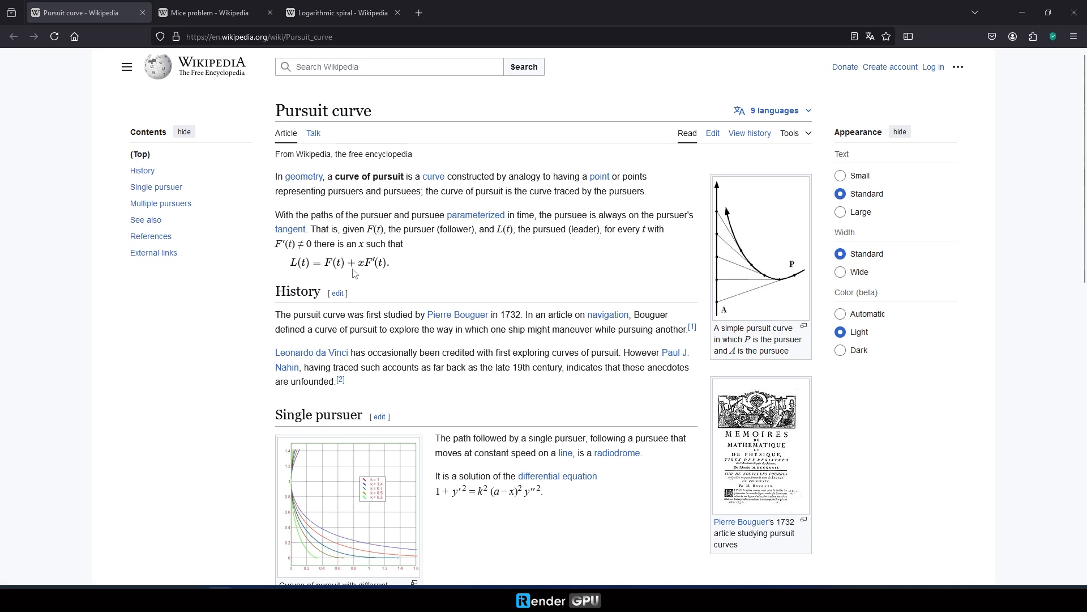
Review the Wikipedia articles on the pursuit curve, the mice problem and the logarithmic spiral, including the spiral's definition
scroll(261, 338, down, 2)
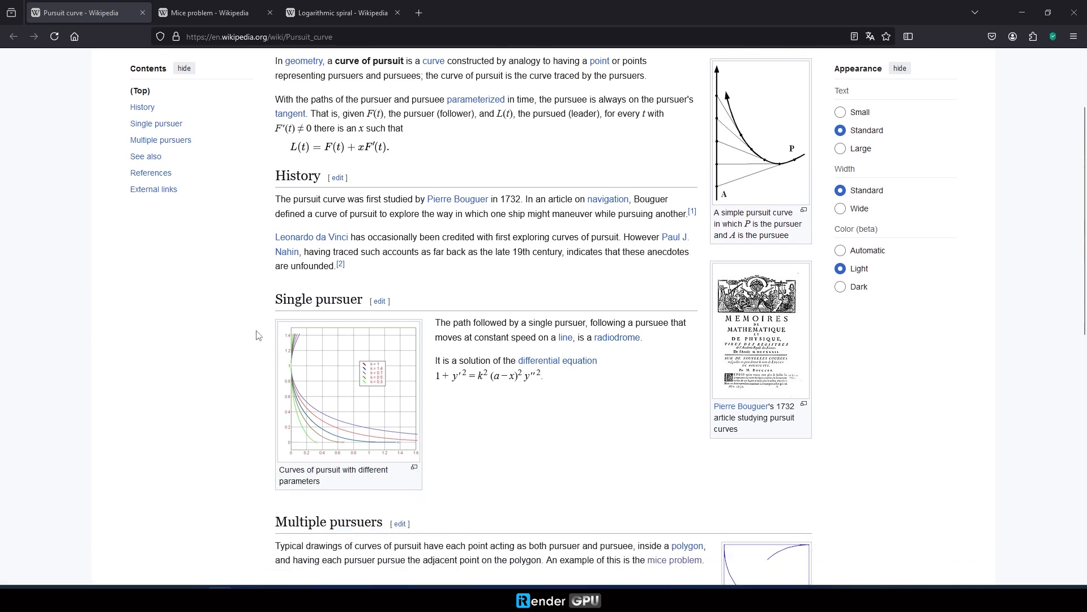
scroll(453, 391, down, 4)
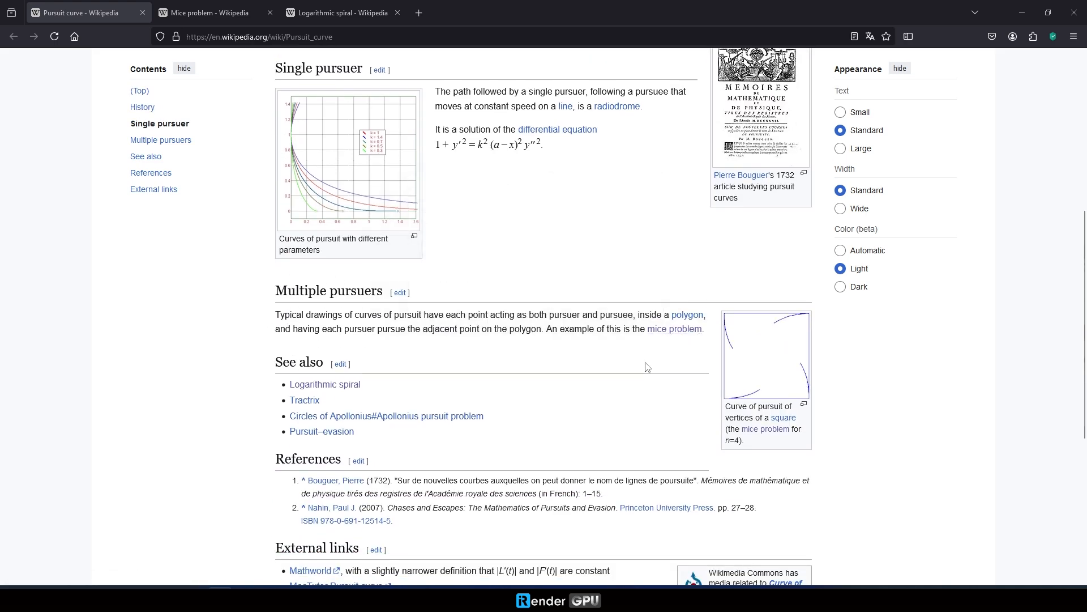
click(227, 12)
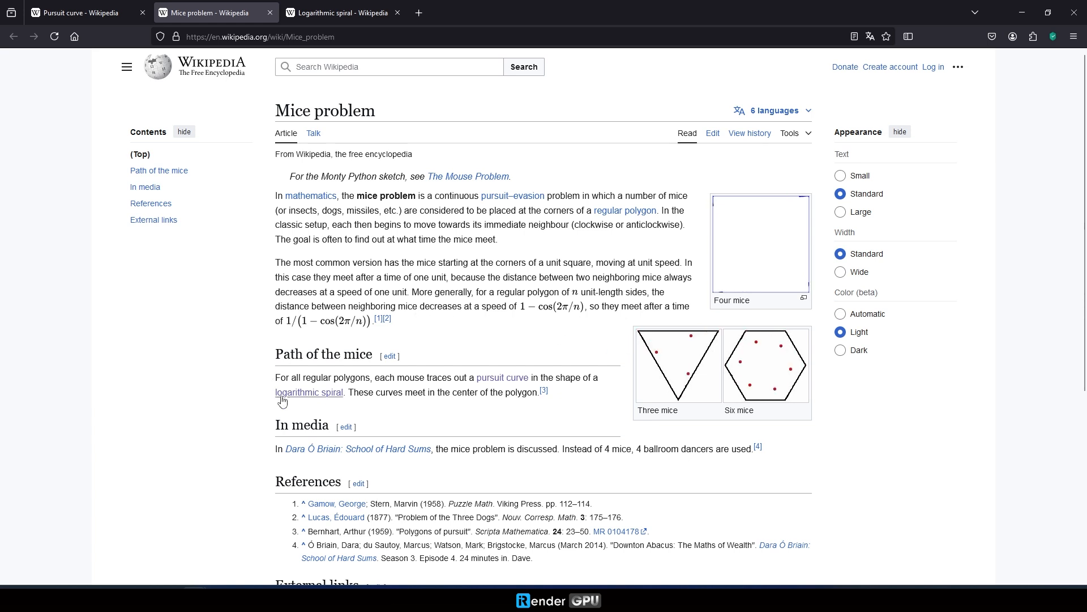
click(343, 15)
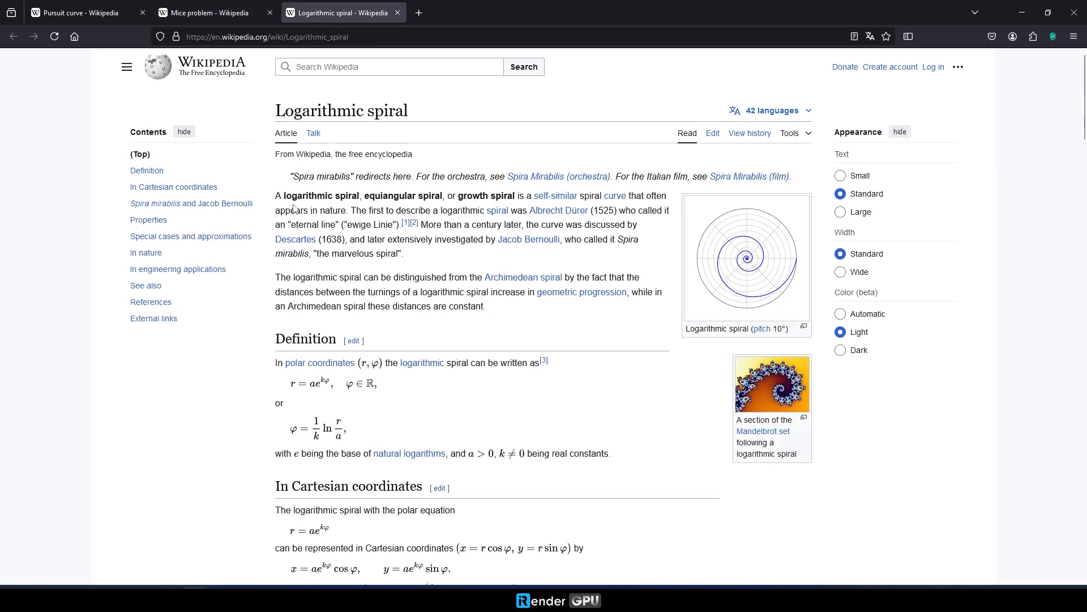
scroll(250, 315, down, 3)
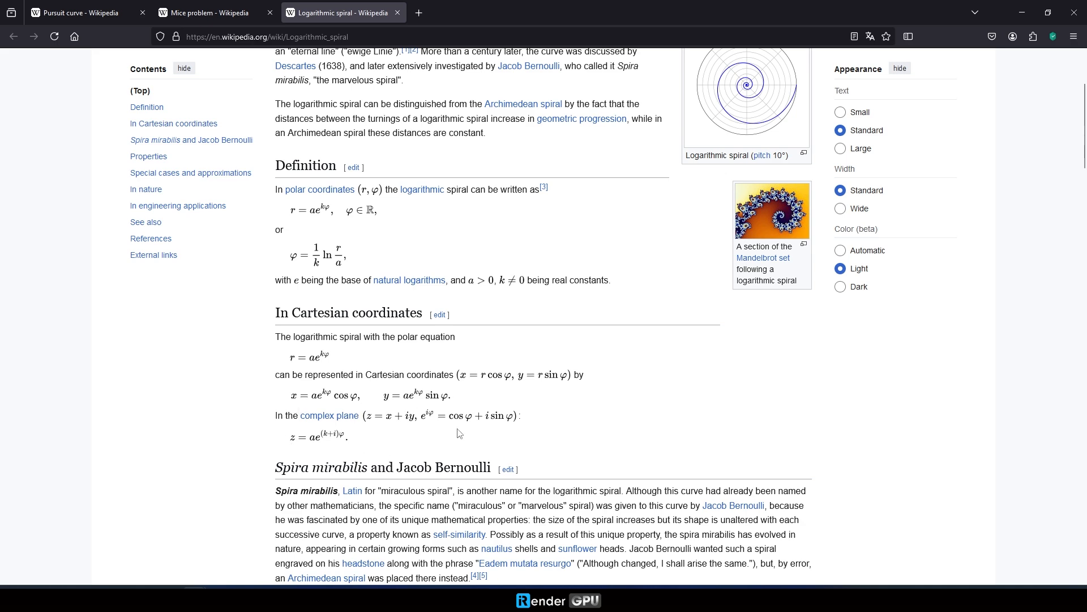
Switch to Cinema 4D, use the SceneNode layout, and add an Object Group to the scene
click(245, 598)
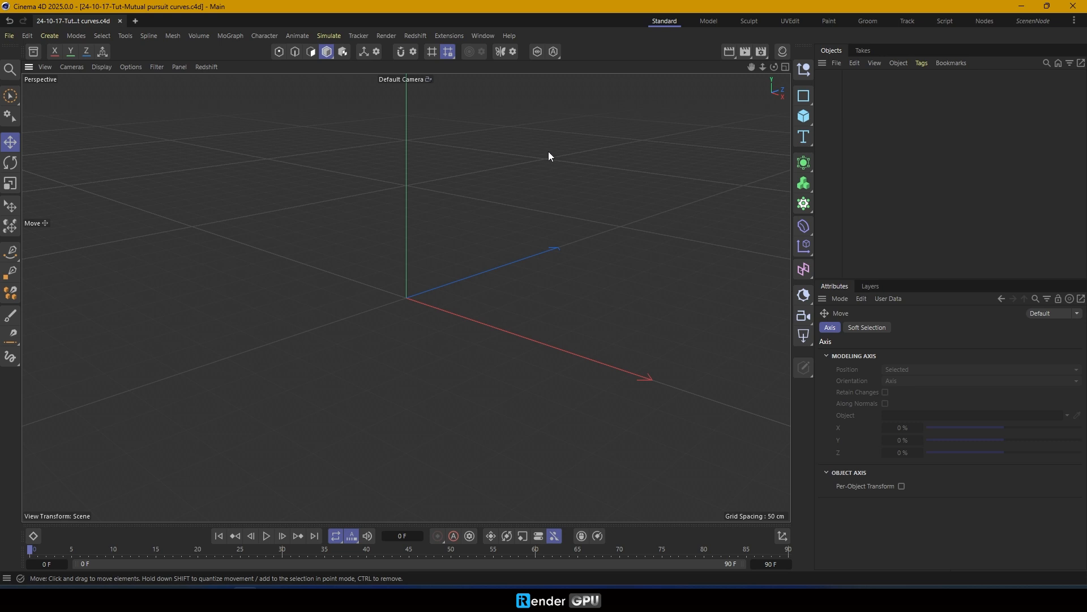
click(1034, 21)
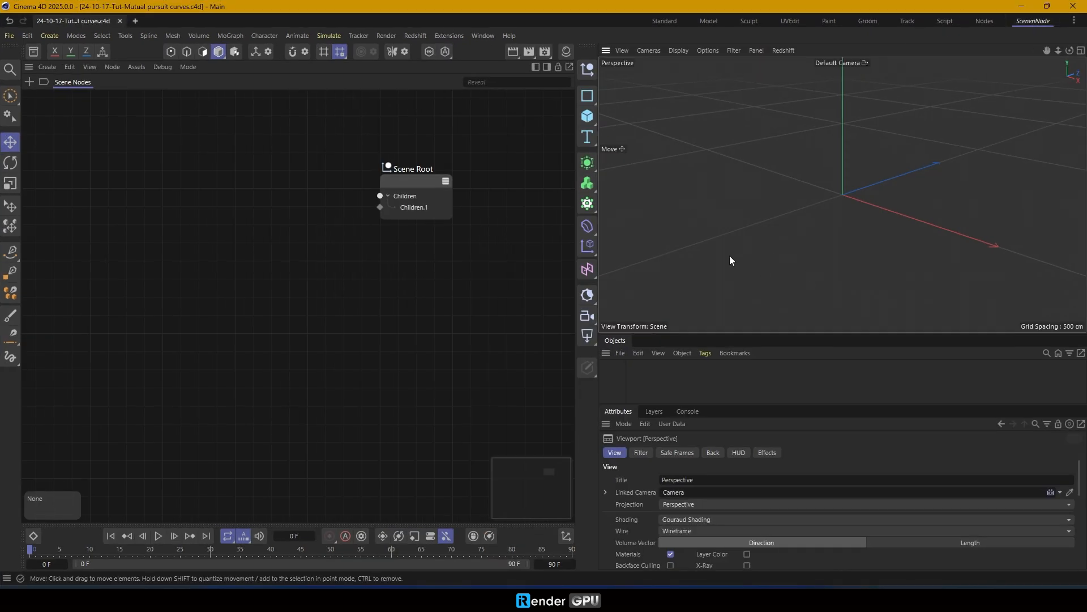
click(402, 293)
key(shift+c)
text(ob)
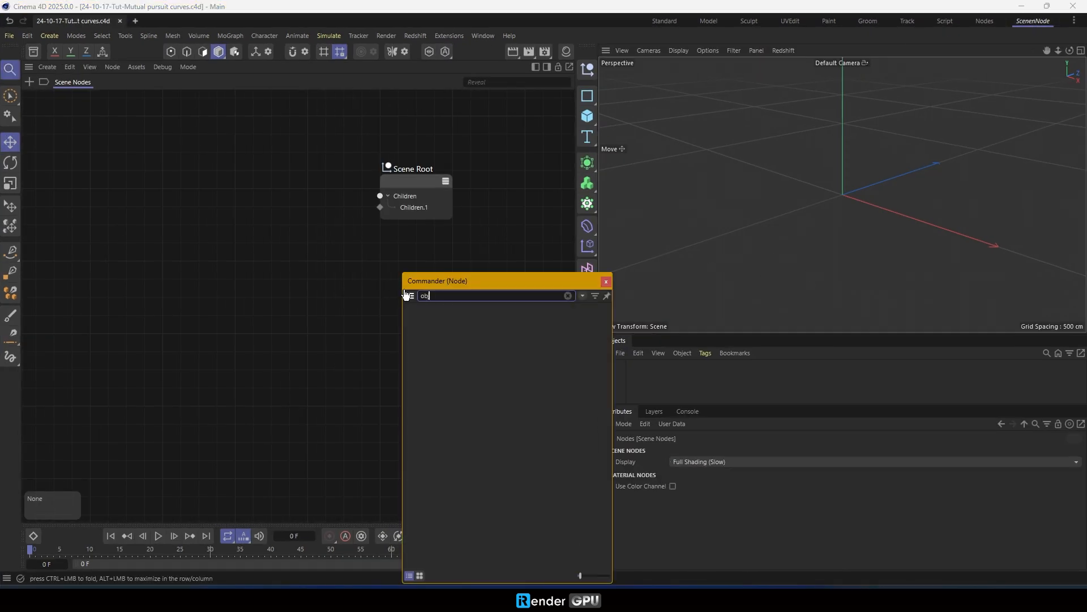
text(je)
drag(467, 318, 667, 373)
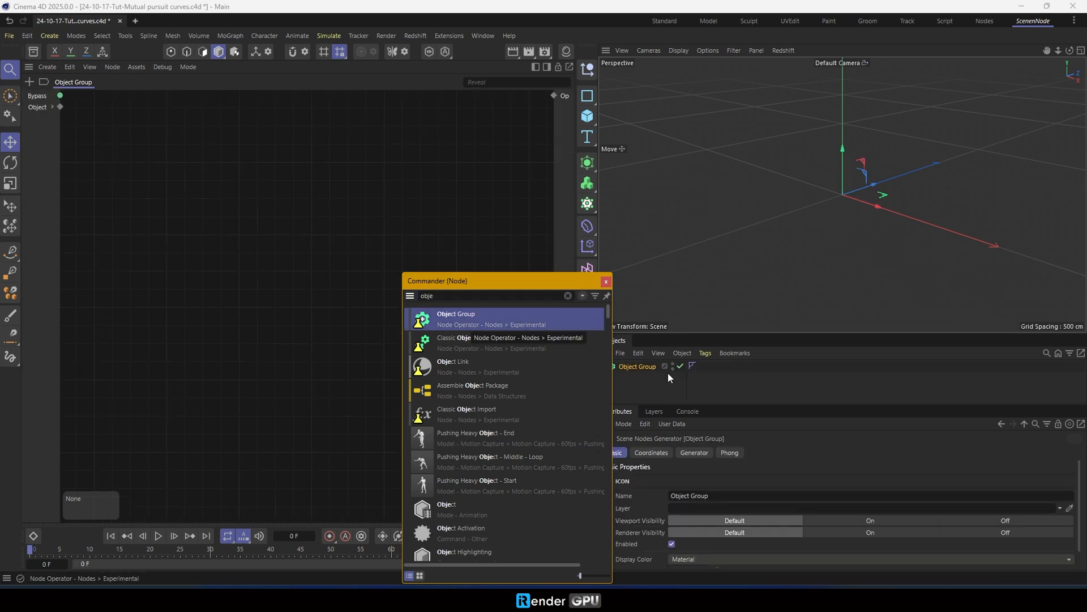
click(606, 281)
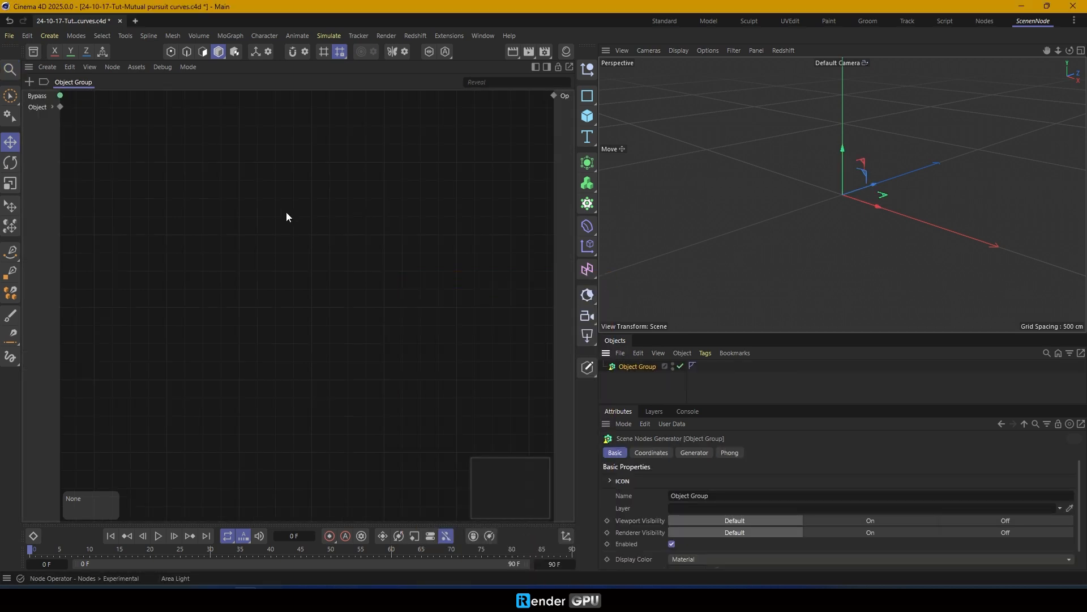
Add an n-Side spline node inside the Object Group and feed it through a Geometry Op to the group's Op output
key(shift+c)
text(n-si)
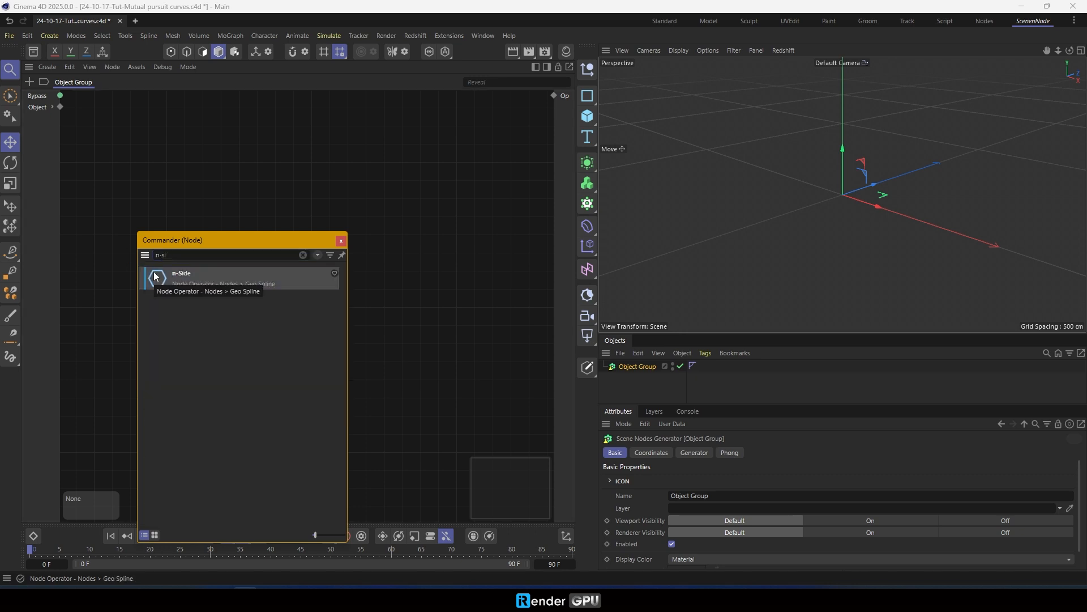
drag(181, 277, 554, 95)
click(341, 240)
Hide the world grid and the horizon in the perspective viewport
alt+drag(750, 209, 857, 165)
click(734, 50)
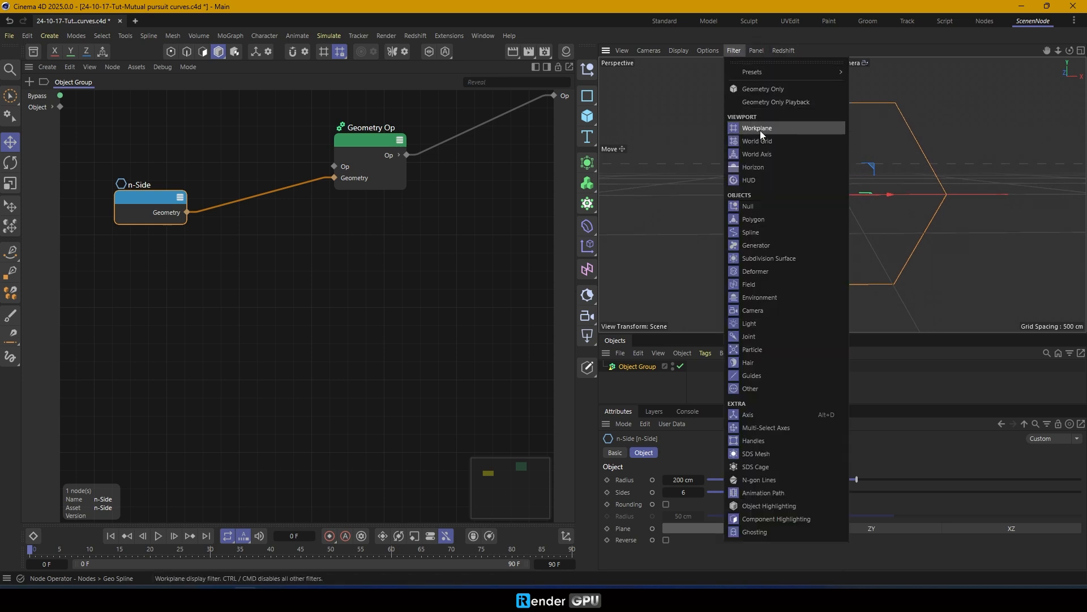
click(757, 141)
click(733, 51)
click(742, 167)
alt+drag(807, 217, 845, 191)
Expose the n-Side's Sides parameter as an input of the Object Group and set it to 3
drag(146, 194, 60, 162)
click(653, 491)
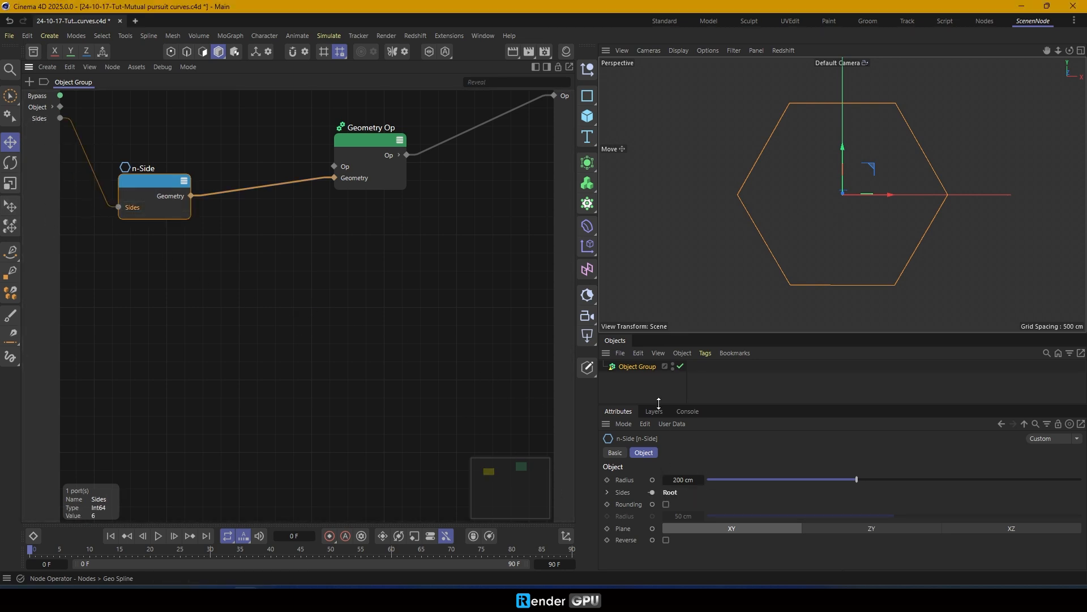
click(638, 367)
click(635, 482)
click(635, 481)
click(635, 482)
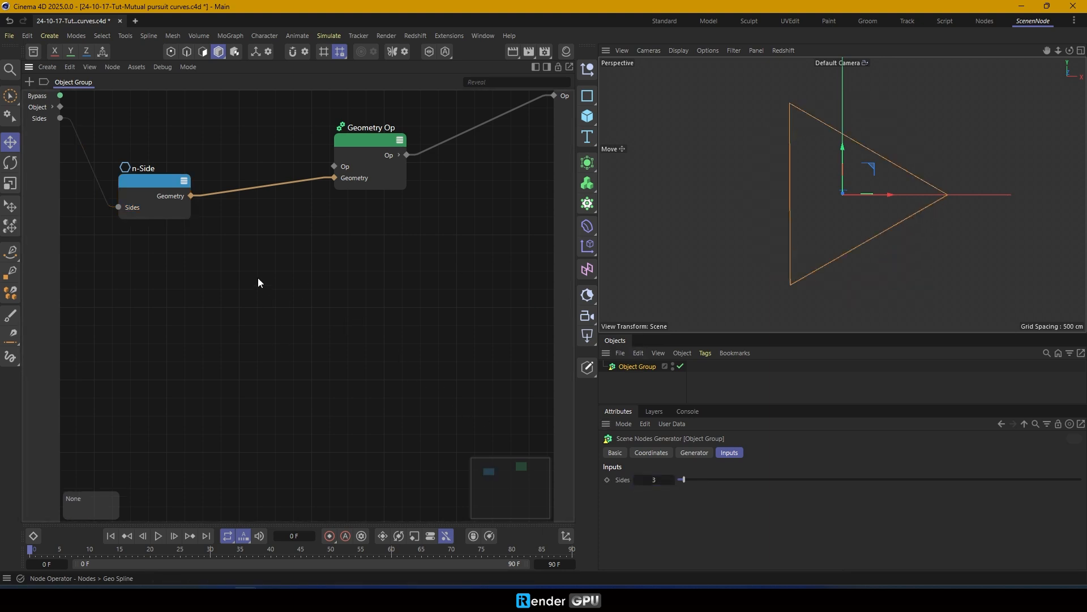
Move the Geometry Op node away from n-Side and add a Geometry Property Get node for positions below them
middle_drag(389, 266, 360, 304)
drag(337, 181, 487, 195)
click(169, 310)
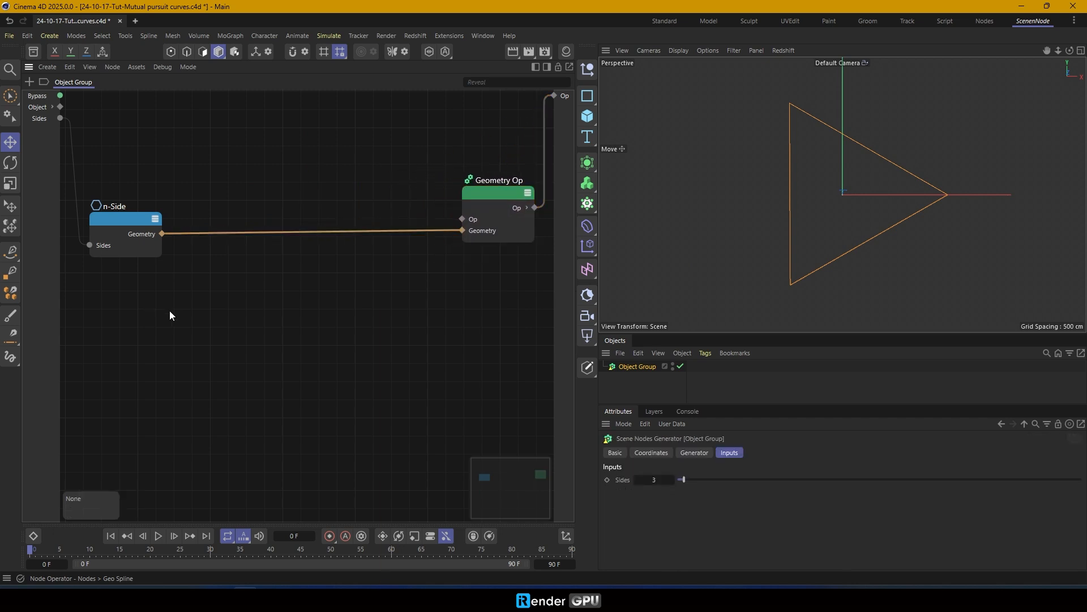
key(shift+c)
text(get)
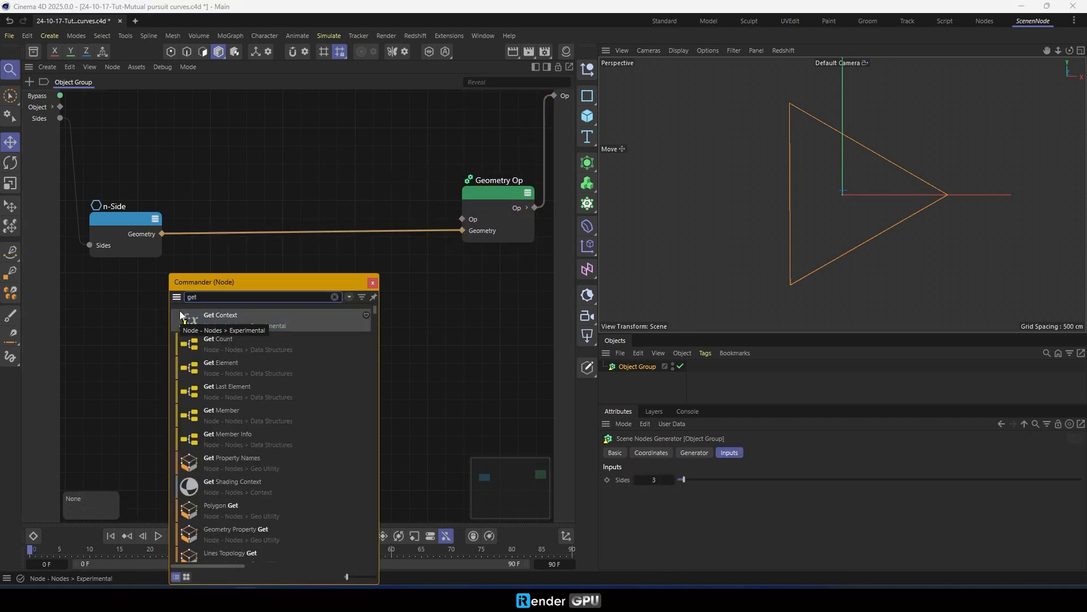
drag(246, 532, 212, 319)
click(372, 282)
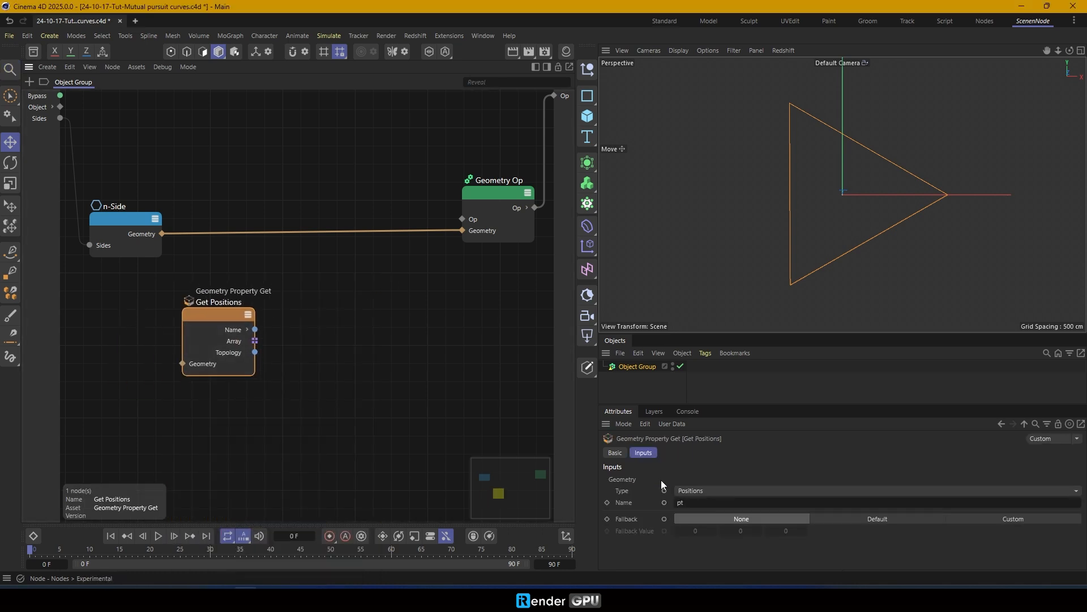
Connect the n-Side geometry to the Get Positions node and move Geometry Op farther away to make room
click(713, 490)
key(Escape)
drag(162, 233, 182, 364)
scroll(133, 344, down, 2)
middle_drag(146, 346, 20, 313)
drag(290, 190, 517, 187)
click(253, 336)
mouse_move(252, 336)
middle_down()
mouse_move(314, 336)
mouse_move(247, 336)
mouse_move(257, 333)
middle_up()
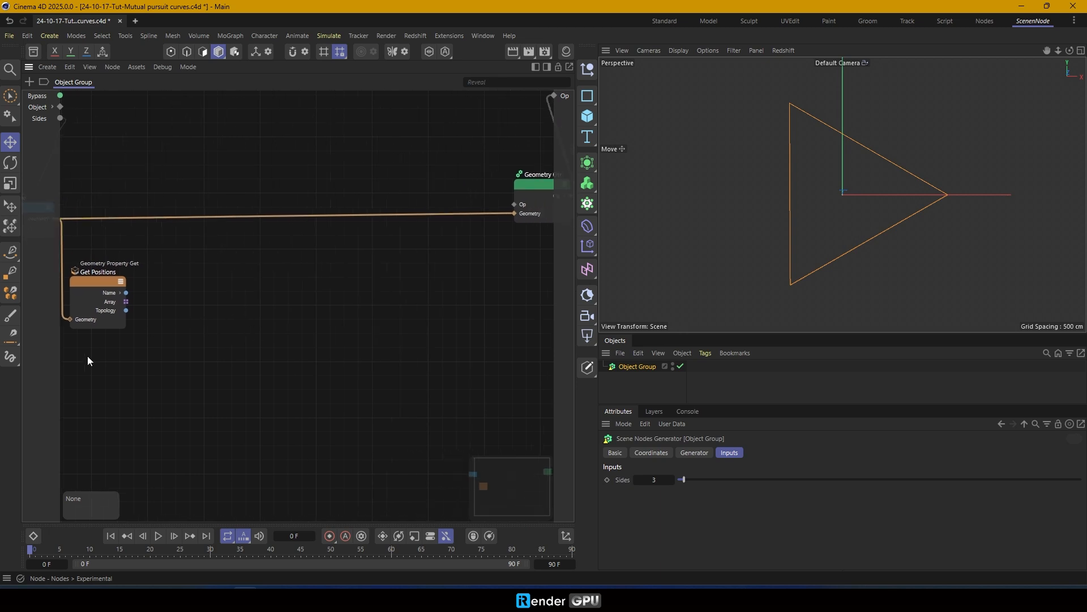
Doodle red circles and labels A, B and C at the triangle's corners, with arrows showing the pursuit direction along each side
click(11, 357)
click(1046, 510)
drag(789, 107, 784, 100)
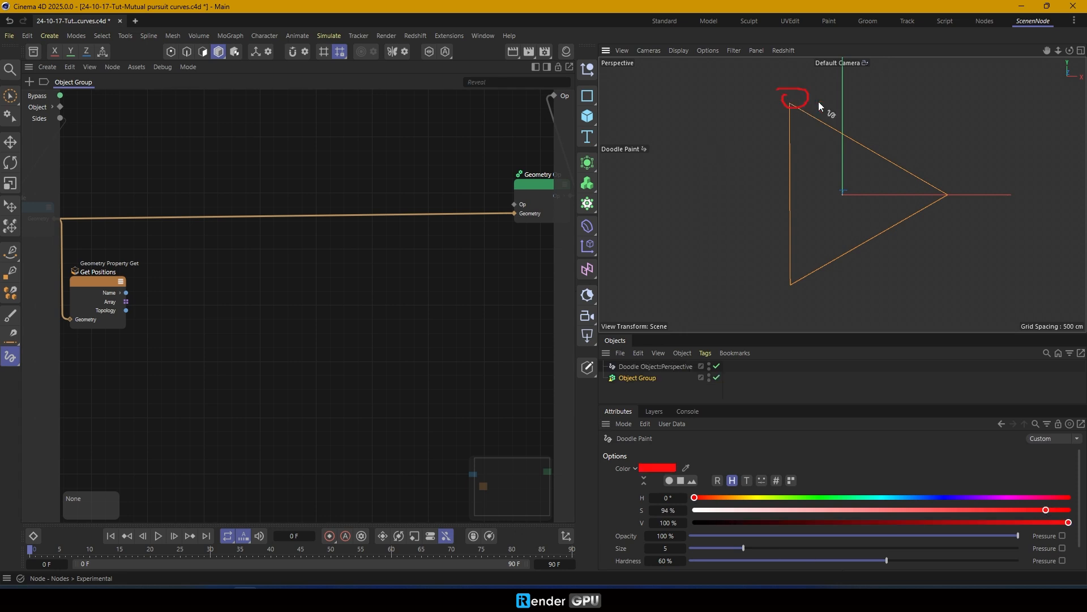
drag(941, 182, 938, 179)
drag(806, 280, 754, 314)
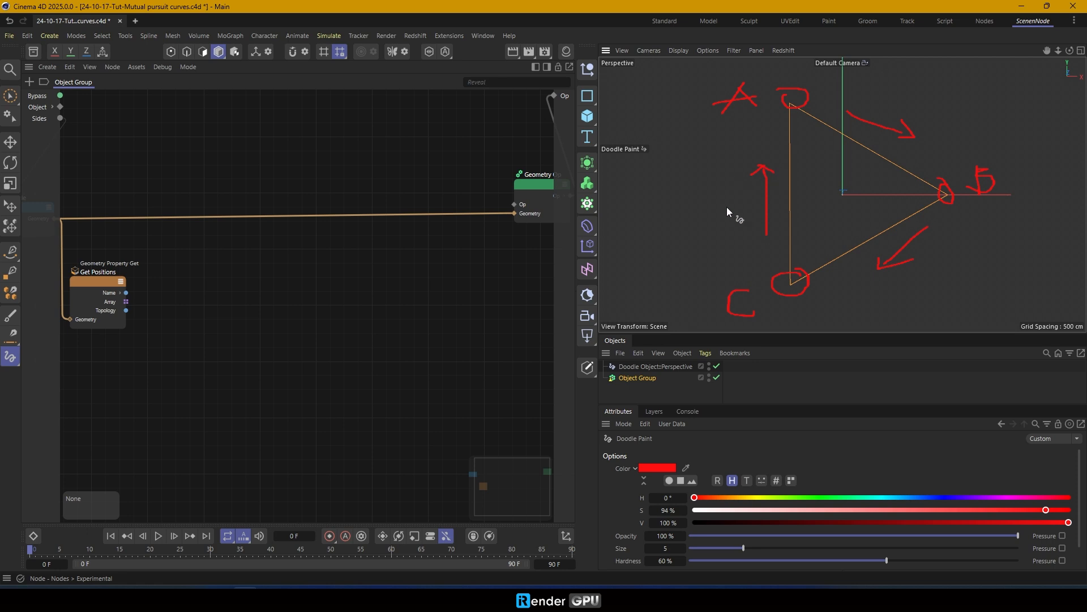
Delete the doodle object and reselect the Object Group
click(682, 365)
key(Delete)
click(651, 368)
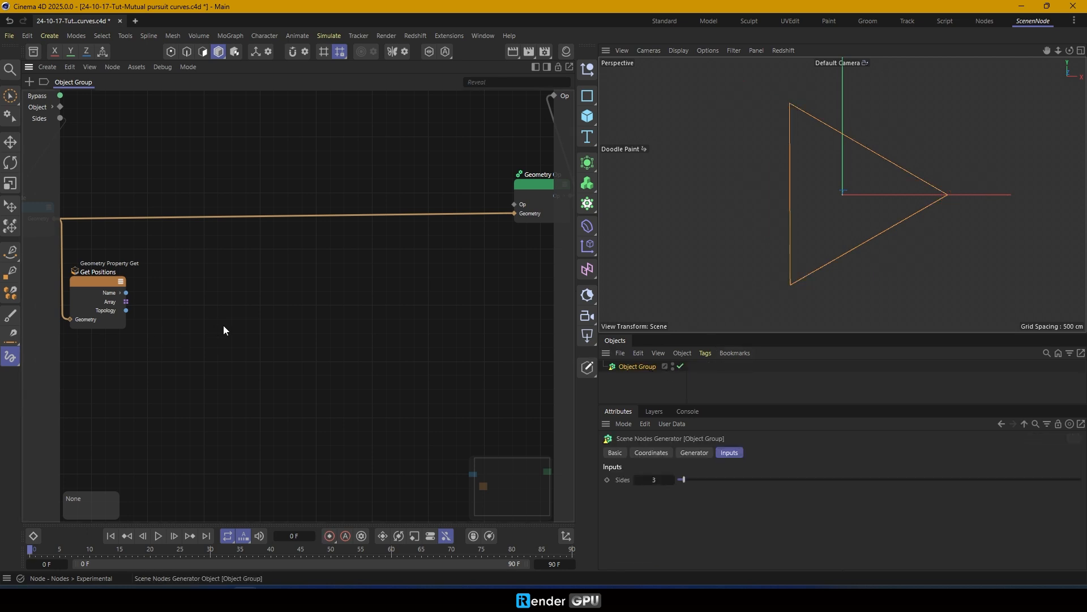
Add a Loop Carried Value node and place it beside the Get Positions node
key(shift+c)
text(loop)
click(259, 345)
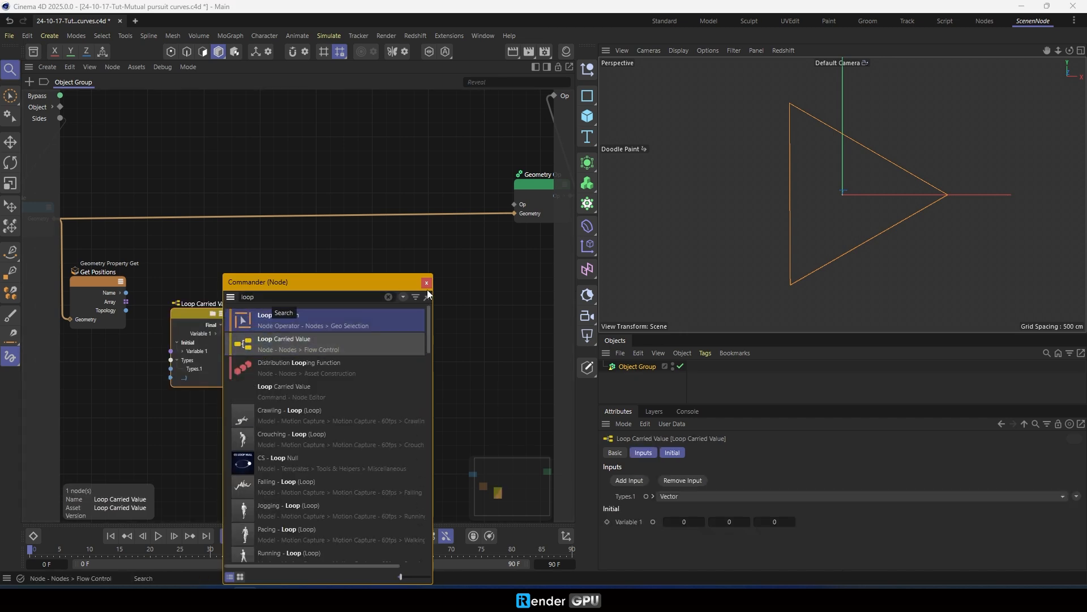
click(426, 282)
drag(181, 312, 247, 284)
drag(287, 321, 328, 321)
drag(265, 283, 233, 283)
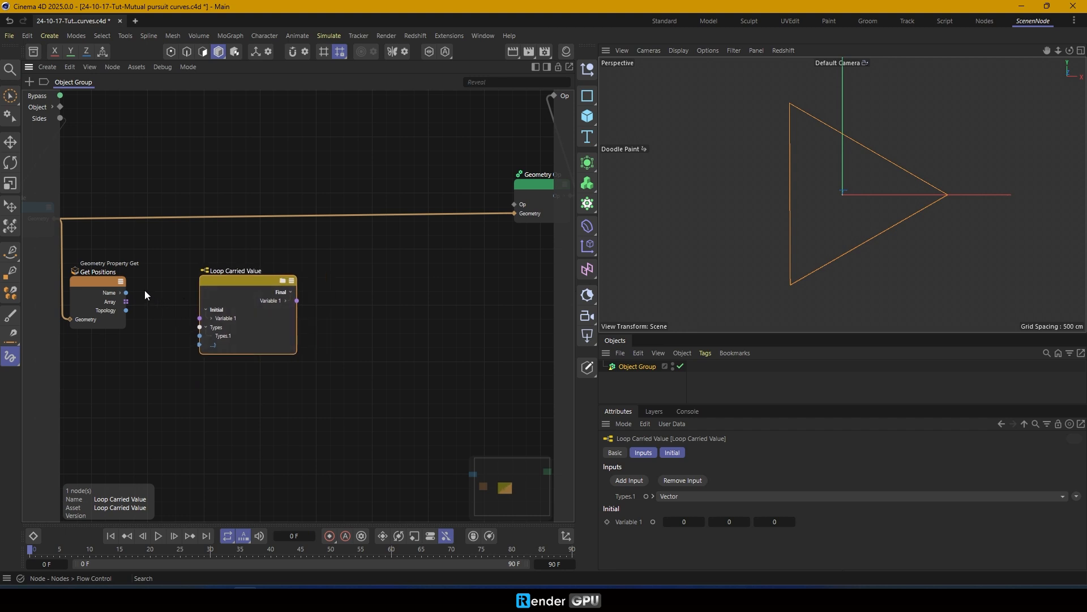
Wire the Get Positions array into Variable 1 of the Loop Carried Value and remove the intermediate Type Of node
drag(126, 302, 199, 335)
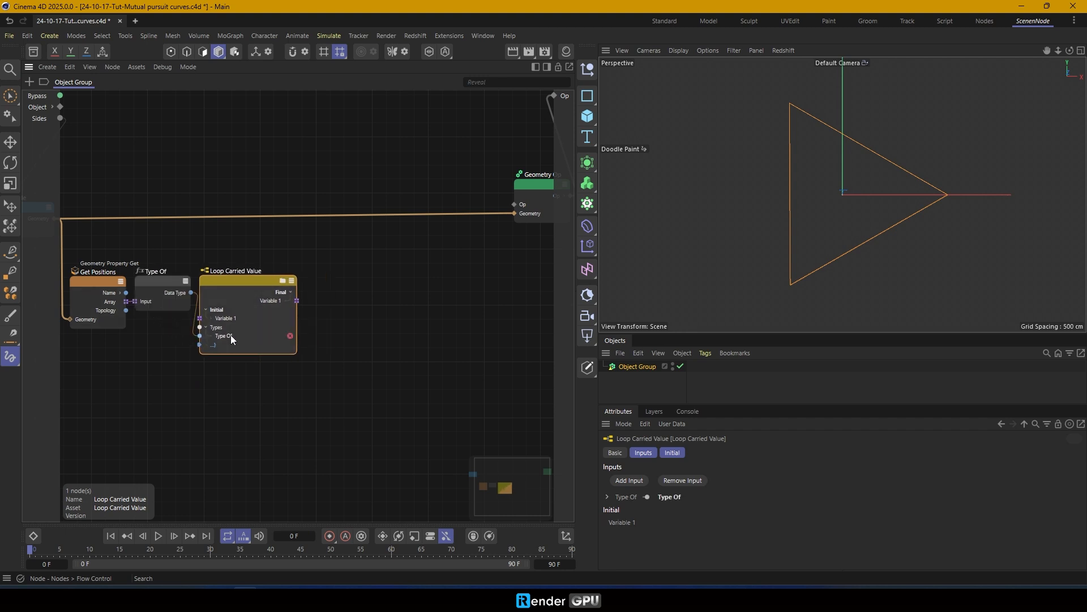
drag(144, 286, 178, 273)
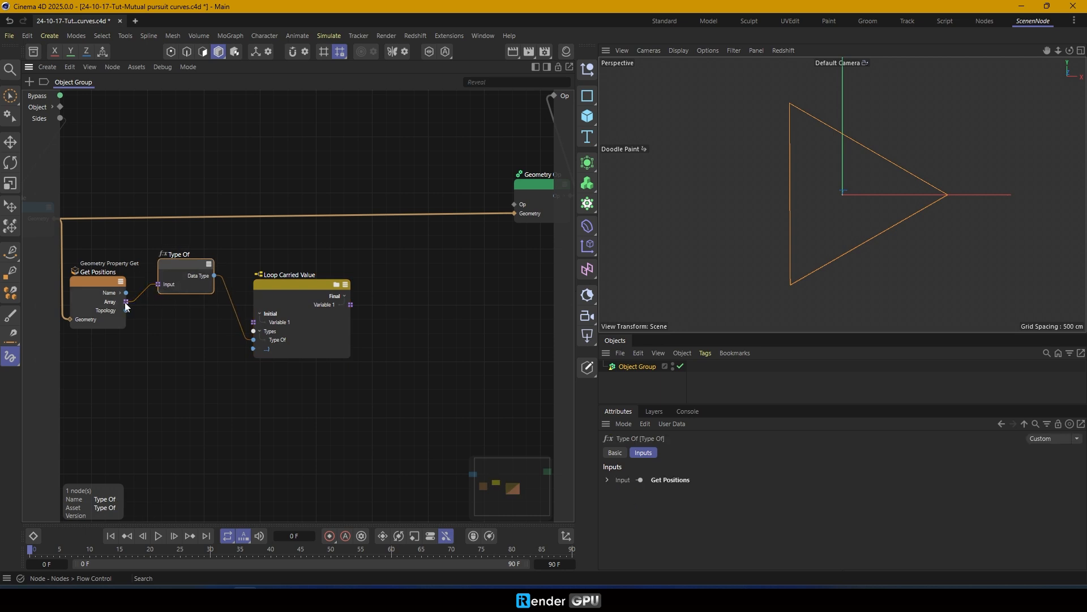
drag(243, 320, 248, 295)
key(Delete)
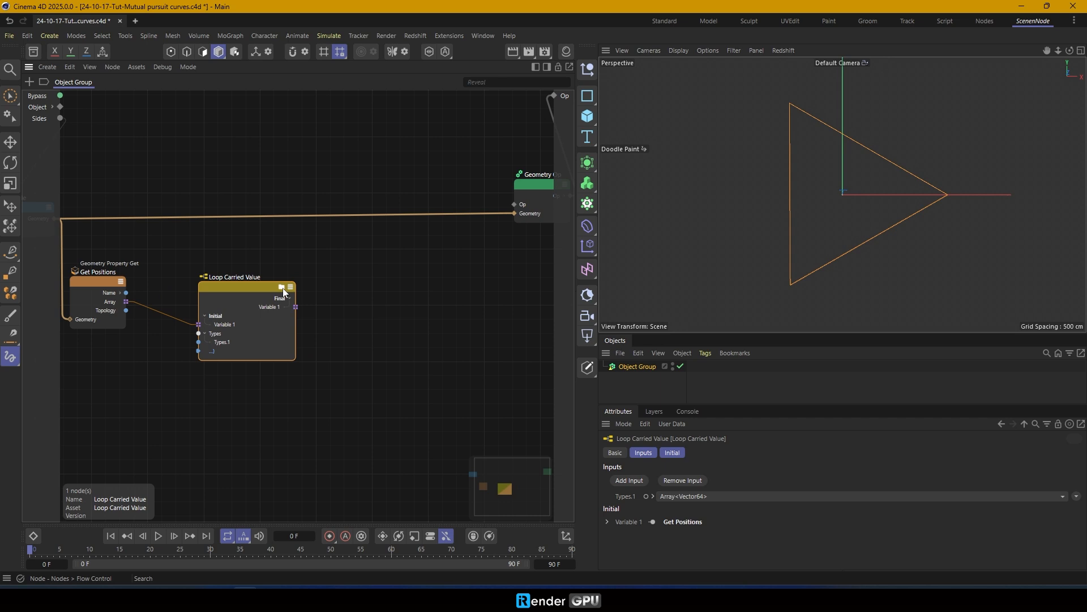
Inside the Loop Carried Value, add an Iterate Collection node and connect Variable 1 to its Collection input
click(283, 288)
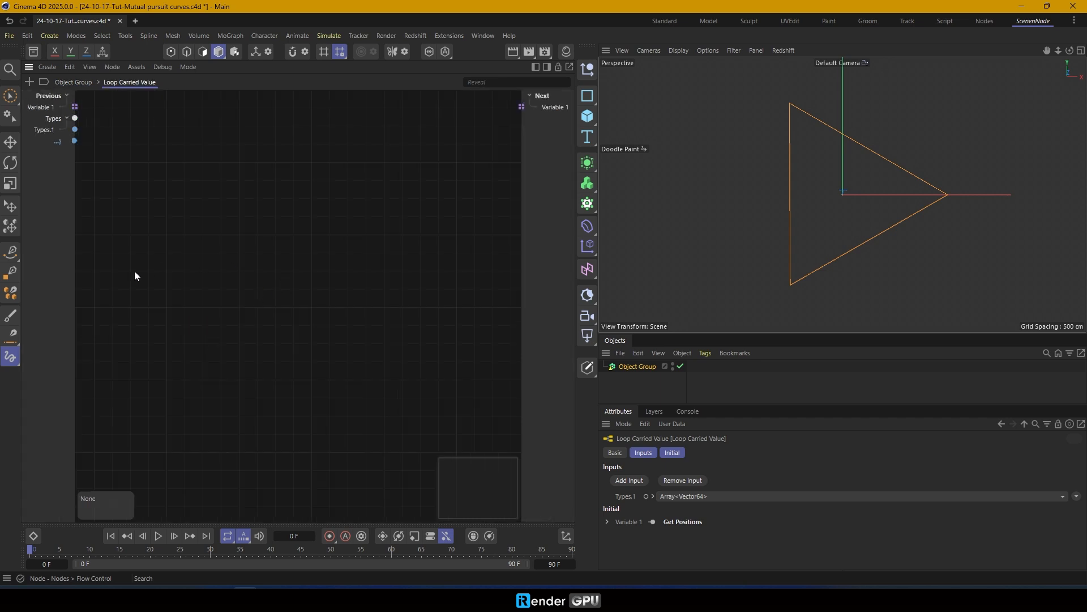
key(shift+c)
text(ite)
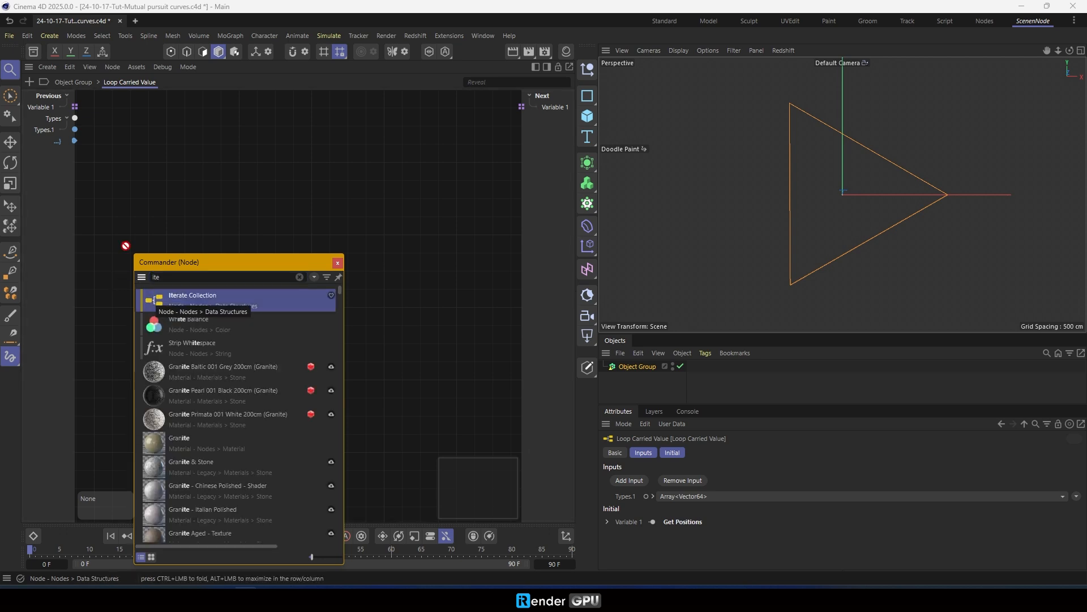
double_click(159, 297)
click(338, 262)
drag(128, 217, 131, 241)
drag(76, 108, 96, 300)
drag(134, 239, 141, 160)
Add a Get Element node and set its data type to an array of Vector
click(187, 331)
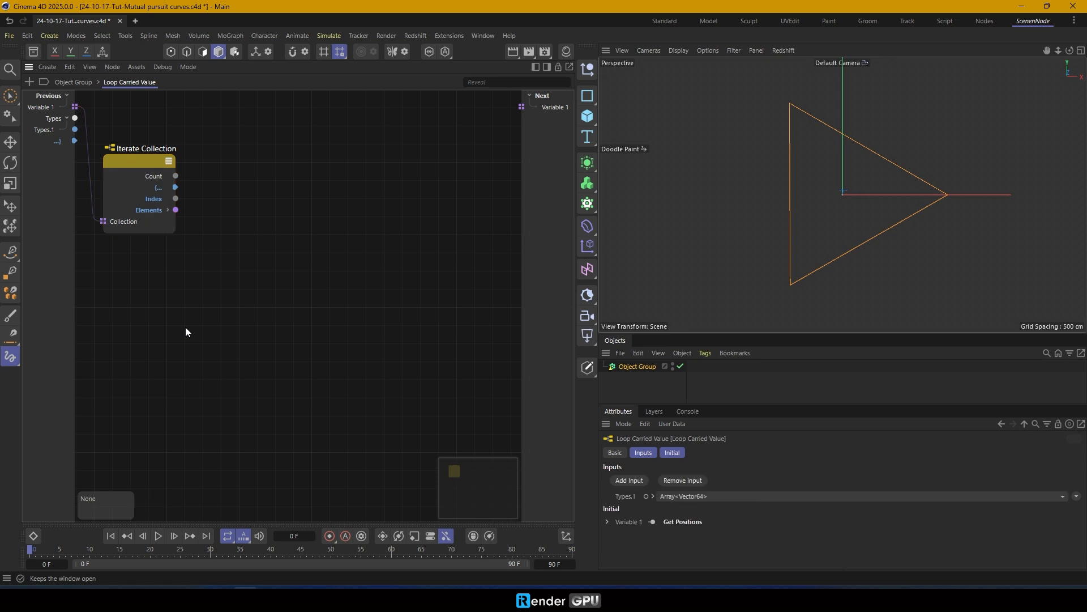
key(shift+c)
text(get)
drag(232, 367, 287, 311)
click(391, 283)
click(742, 481)
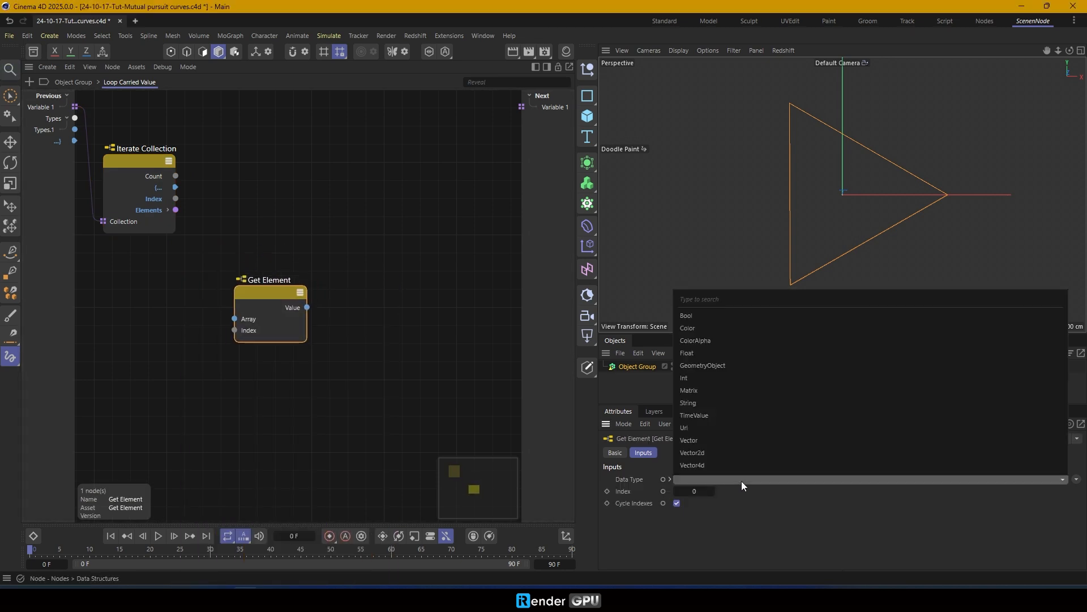
click(703, 440)
click(671, 480)
click(1076, 494)
mouse_move(1052, 507)
click(989, 387)
Duplicate the Get Element node and wire Variable 1 to both Array inputs, with the iteration Index feeding the upper node
ctrl+drag(257, 283, 283, 233)
drag(269, 391, 284, 359)
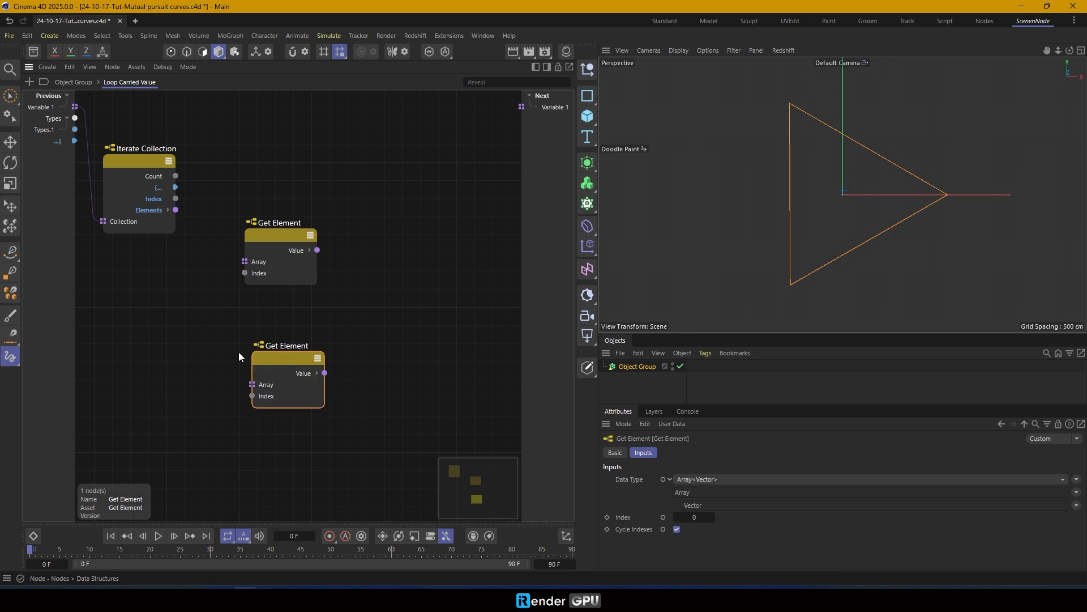
drag(75, 107, 316, 232)
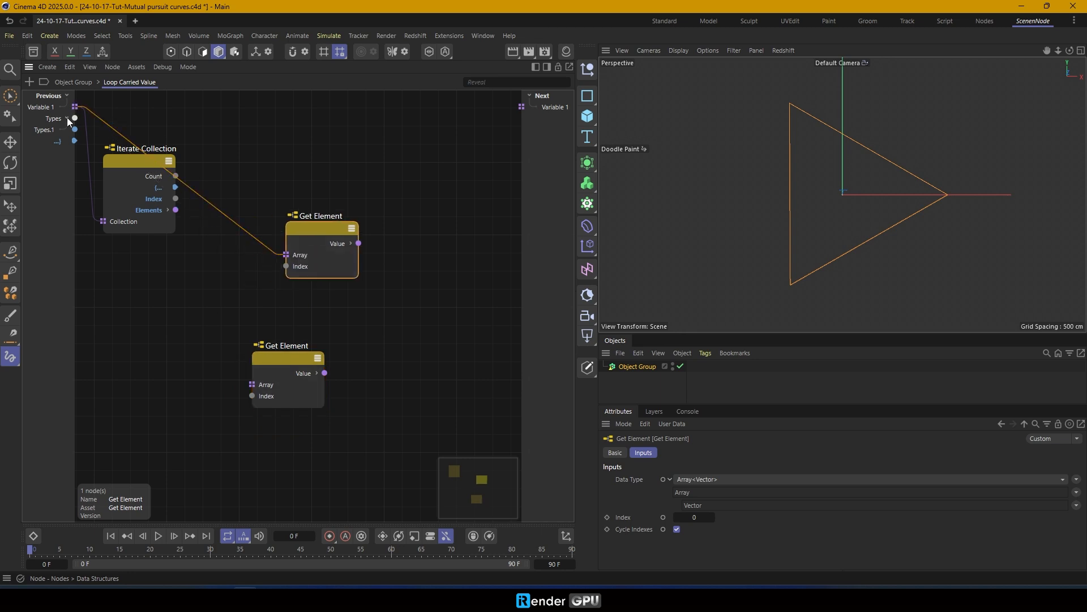
drag(97, 123, 318, 367)
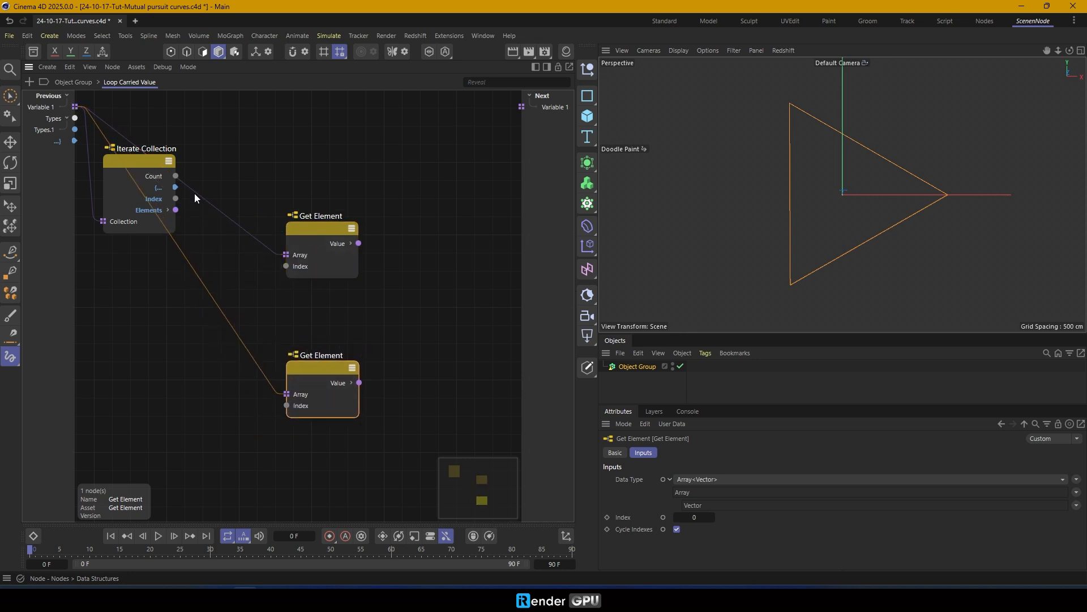
drag(176, 198, 287, 266)
Add an Arithmetic node between the Iterate Collection node and the lower Get Element node
click(181, 379)
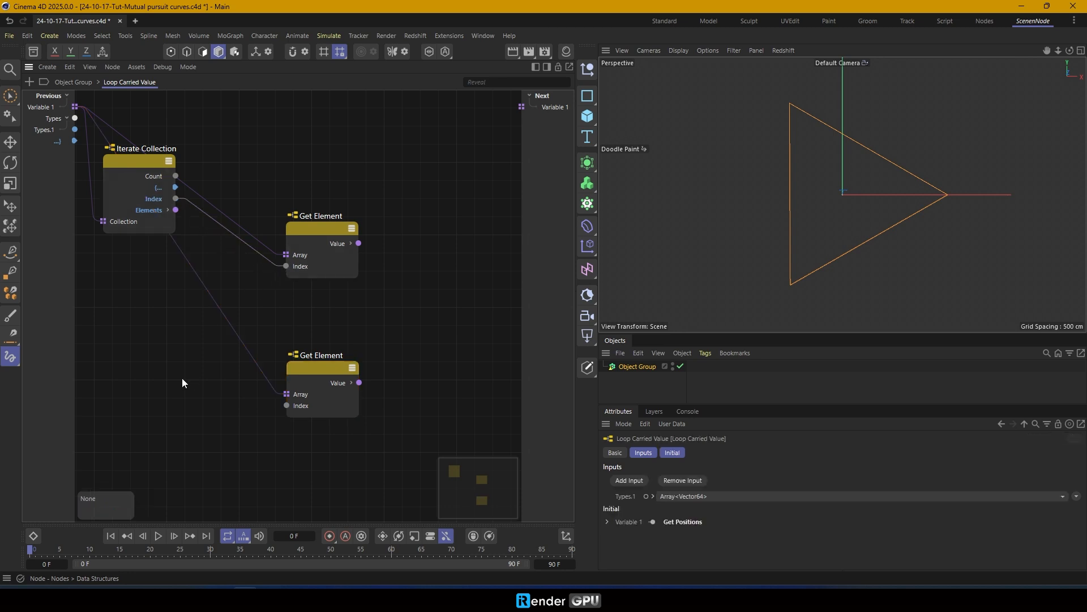
key(shift+c)
text(geari)
double_click(174, 320)
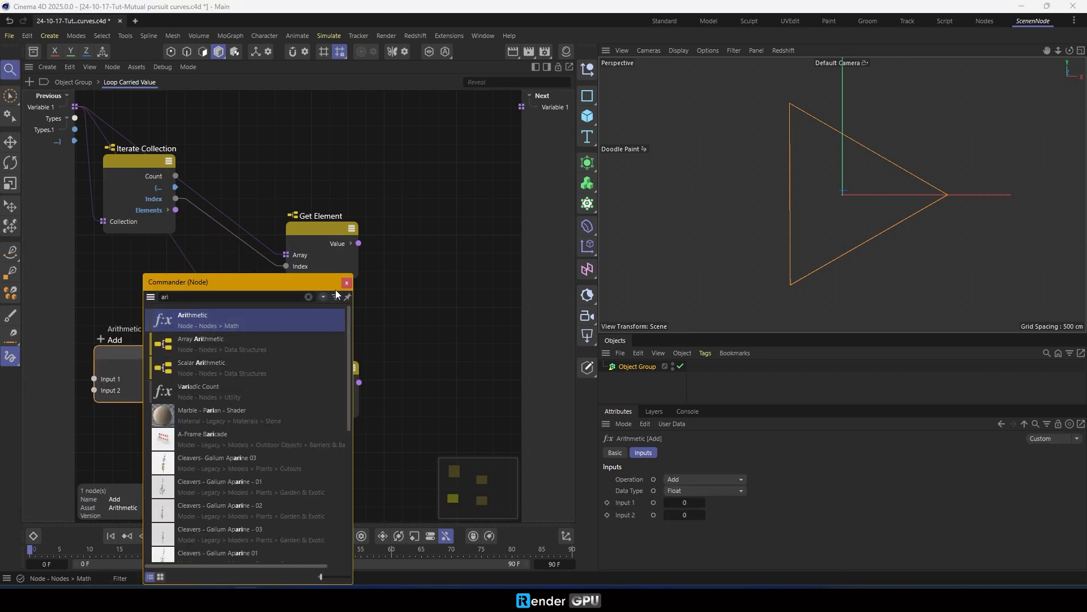
click(347, 283)
drag(137, 355, 203, 354)
Set the Arithmetic node's data type to Int, its operation to Subtract and Input 2 to 1
click(710, 489)
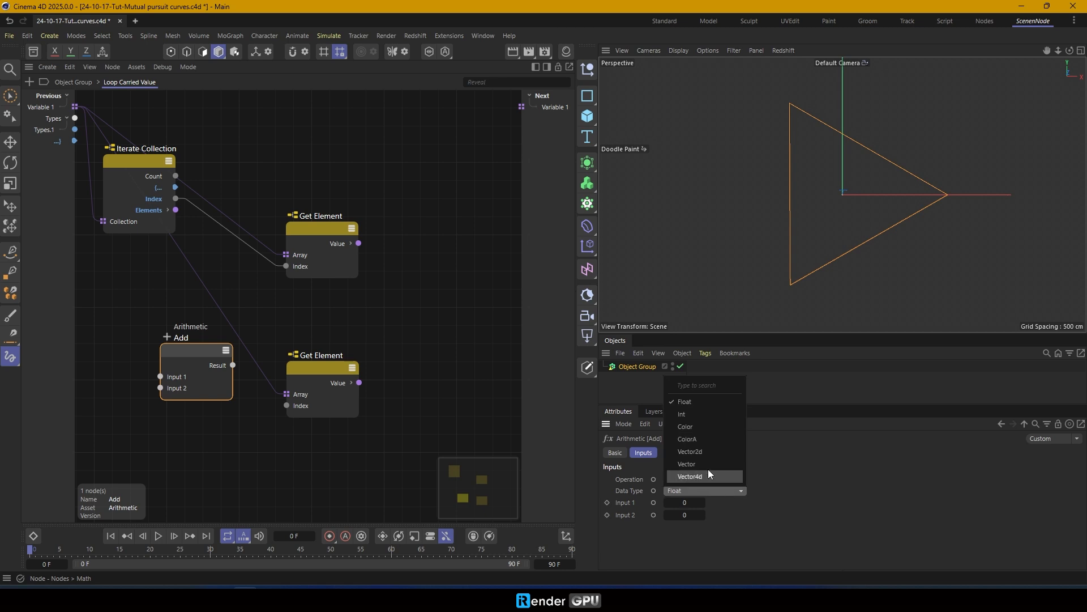
click(711, 414)
click(721, 479)
click(707, 508)
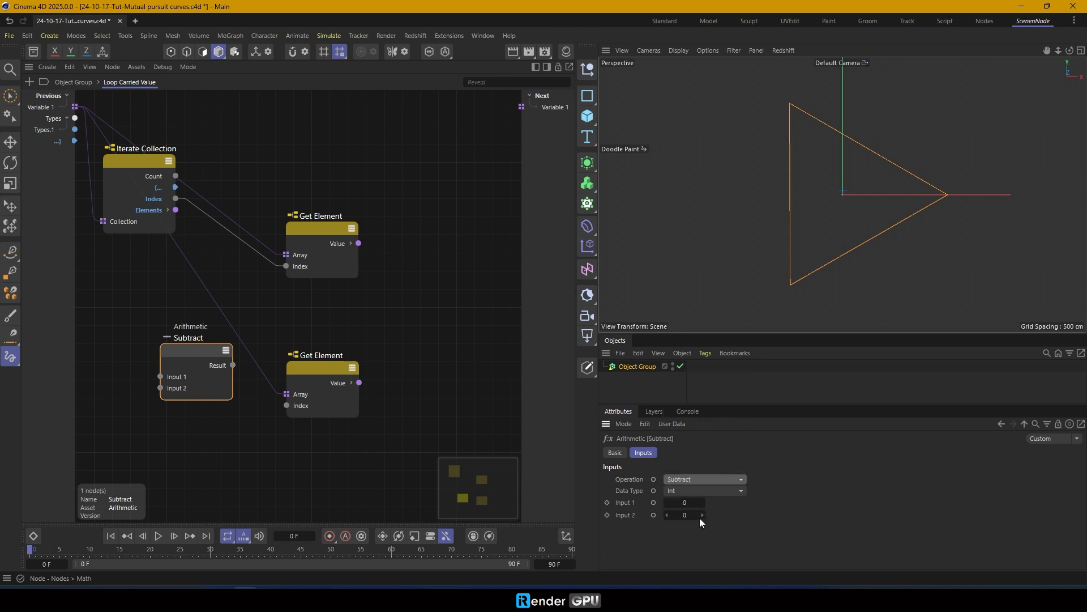
click(699, 516)
text(1)
Wire the Iterate Collection Index into Input 1 of the Subtract node and its Result into the lower Get Element Index
drag(185, 351, 191, 361)
drag(175, 198, 210, 420)
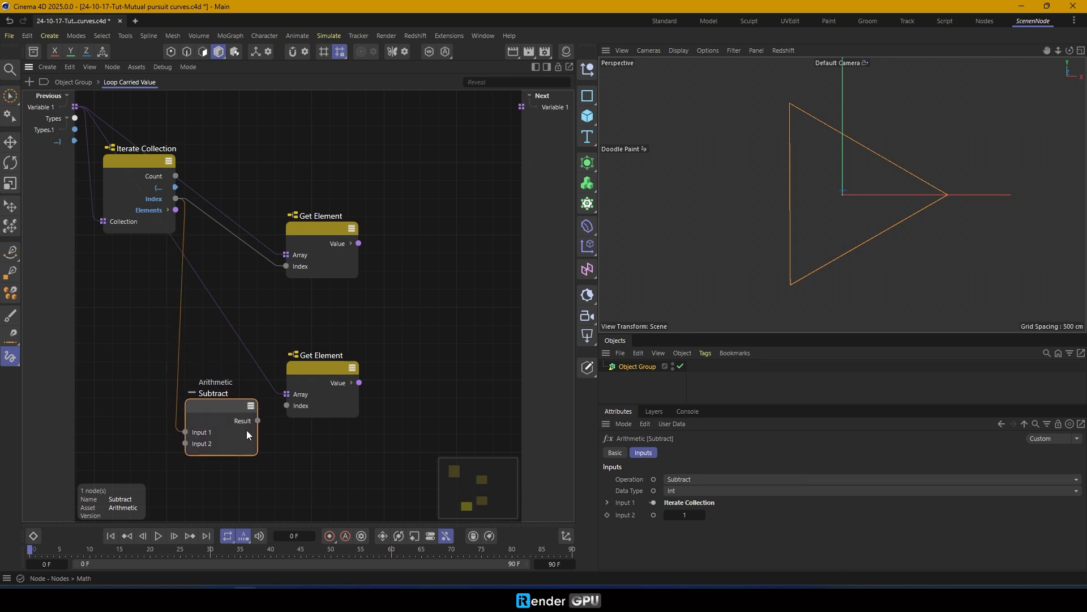
drag(334, 369, 334, 363)
Add a second Arithmetic node after the Get Element nodes and set its data type to Vector
middle_drag(365, 265, 264, 255)
scroll(263, 255, down, 3)
middle_drag(312, 227, 279, 229)
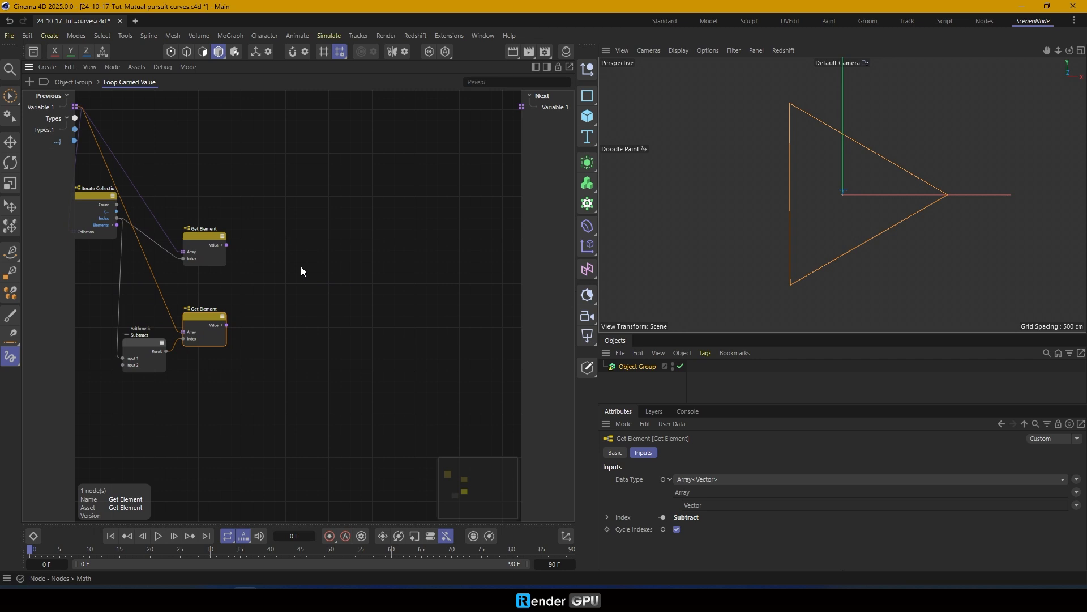
key(shift+c)
text(ari)
key(Return)
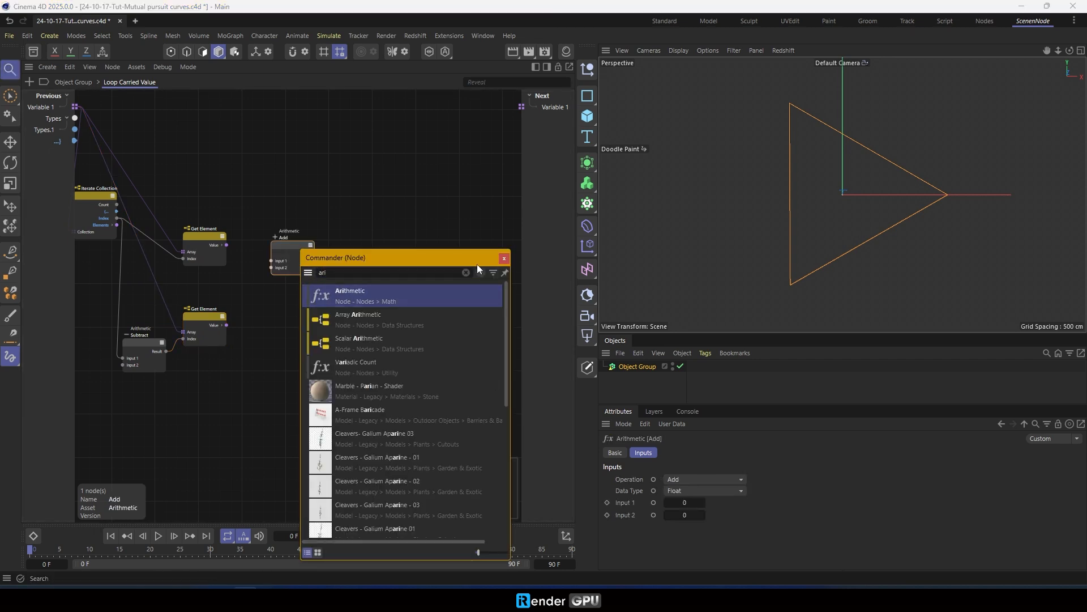
scroll(283, 256, up, 3)
click(700, 490)
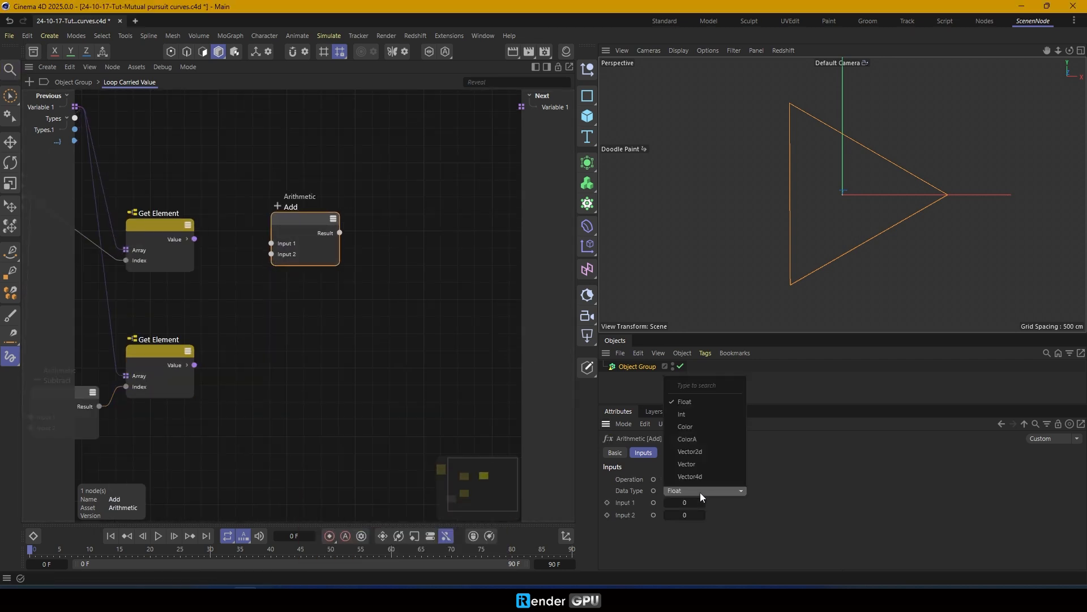
click(709, 465)
Wire the upper Get Element value into Input 1 and the lower one into Input 2 of the vector Add node
drag(271, 243, 194, 239)
drag(194, 365, 272, 254)
drag(299, 215, 310, 213)
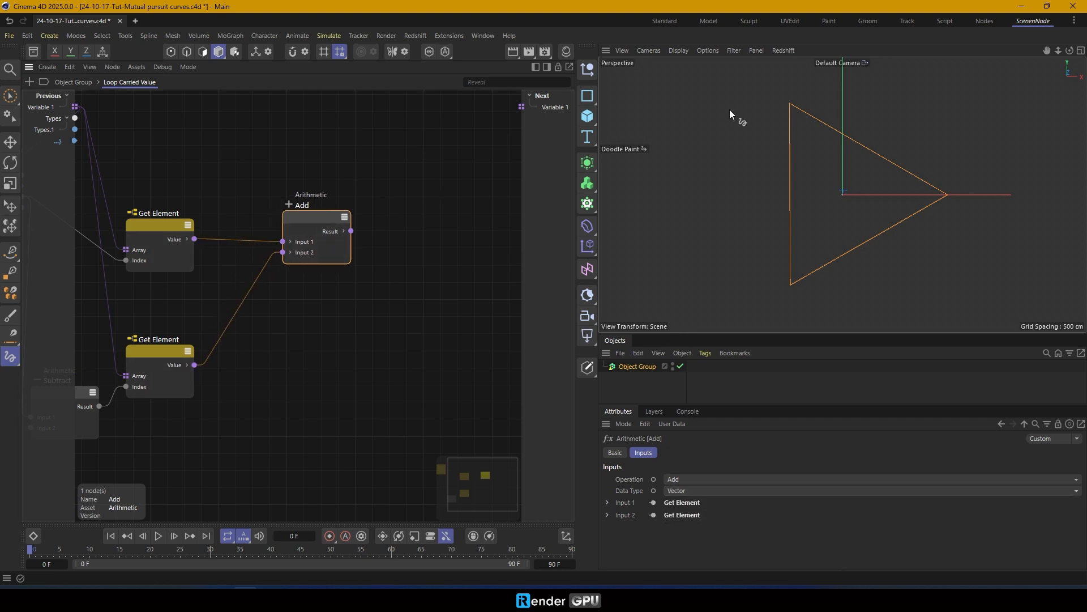
Display the polygon's point numbers in the viewport and activate the Rectangle Selection tool
click(710, 51)
click(753, 374)
click(637, 366)
drag(14, 97, 65, 131)
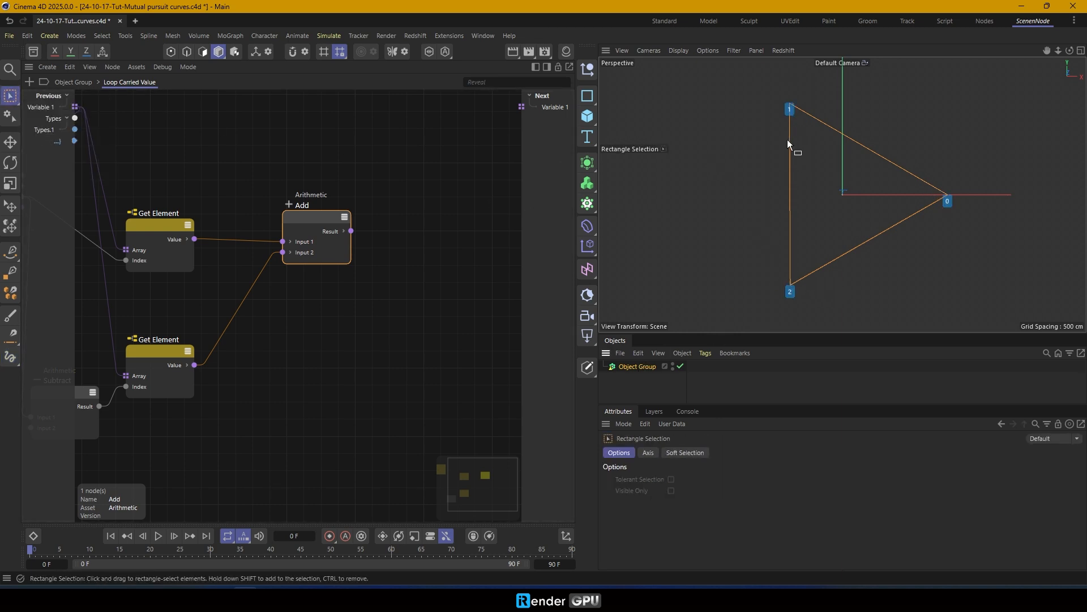
Inspect the operation options of the Subtract node that feeds the lower Get Element index
middle_drag(143, 282, 259, 270)
click(255, 223)
click(181, 389)
drag(182, 386, 188, 387)
drag(250, 341, 257, 340)
click(196, 391)
click(679, 480)
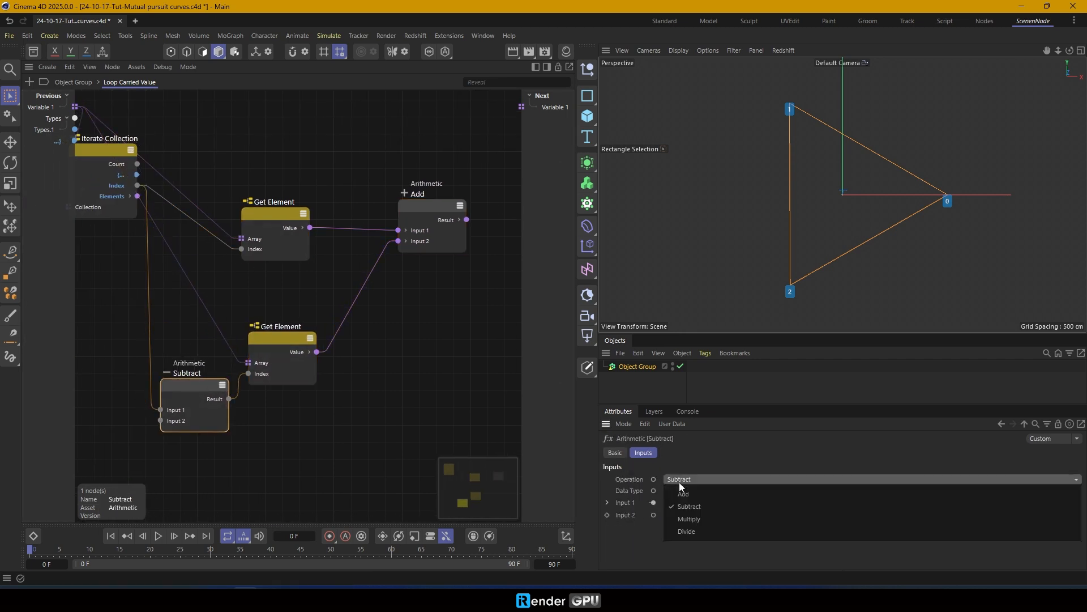
click(690, 506)
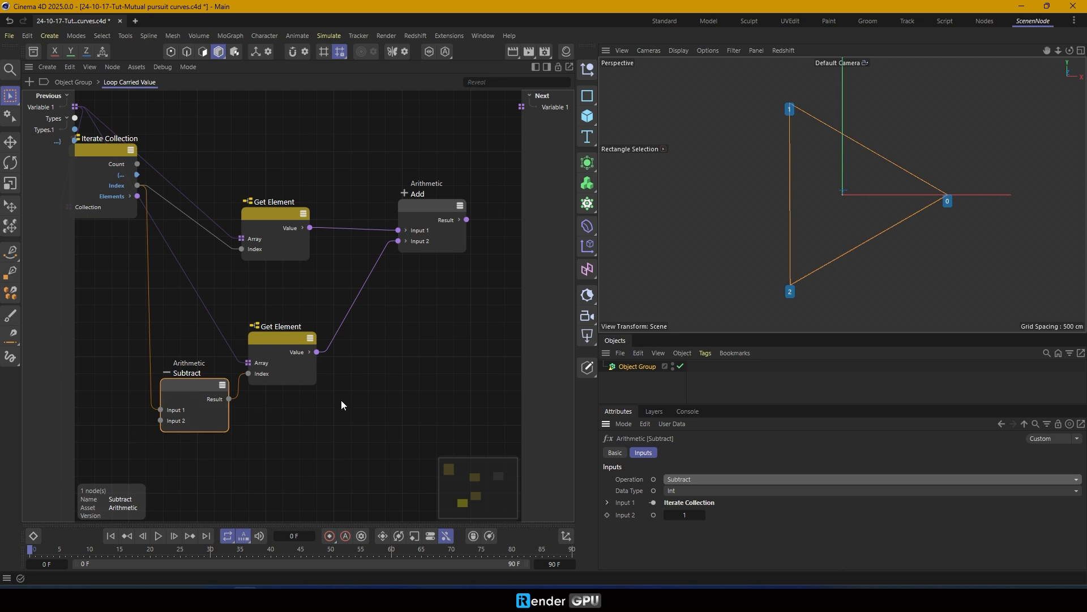
Change the operation of the vector Arithmetic node fed by both Get Element nodes to Subtract
scroll(342, 405, down, 2)
middle_drag(274, 371, 252, 308)
click(247, 276)
click(680, 479)
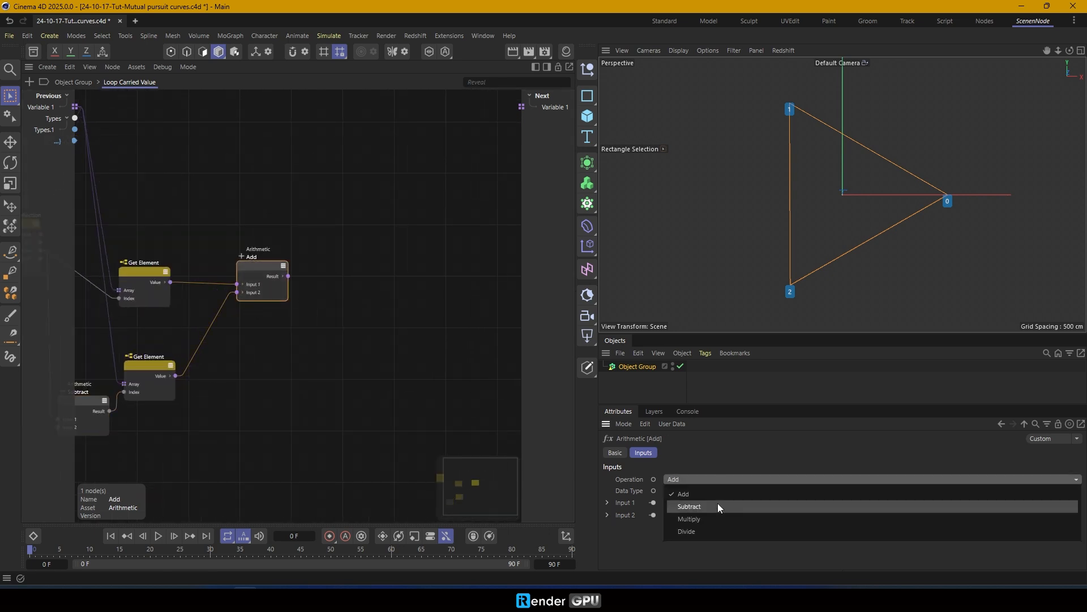
click(718, 506)
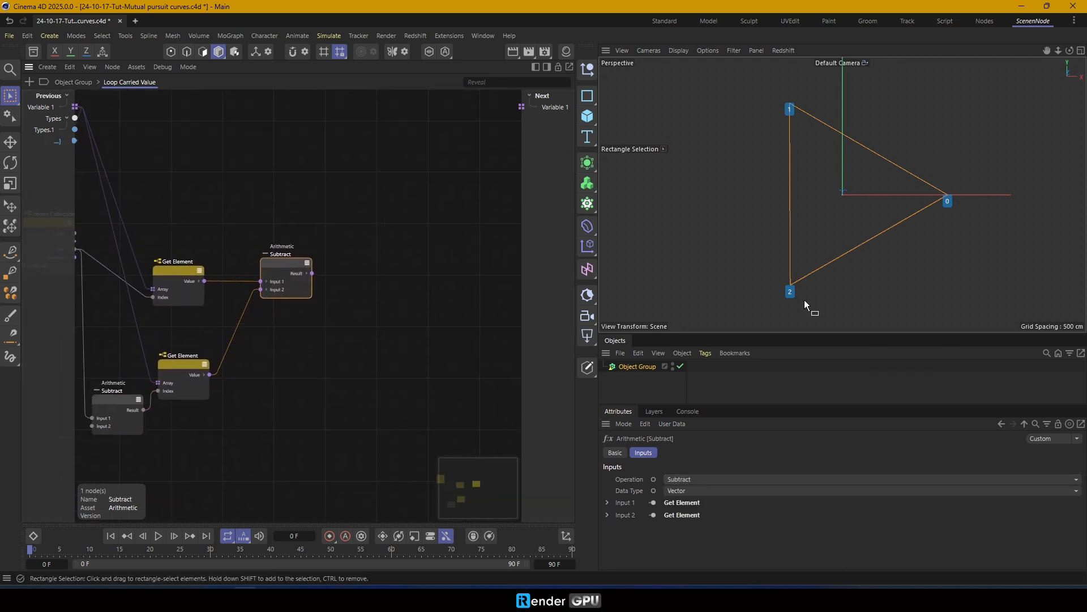
Add a Normalize node and wire the vector Subtract result into its Input
scroll(293, 271, up, 2)
key(shift+c)
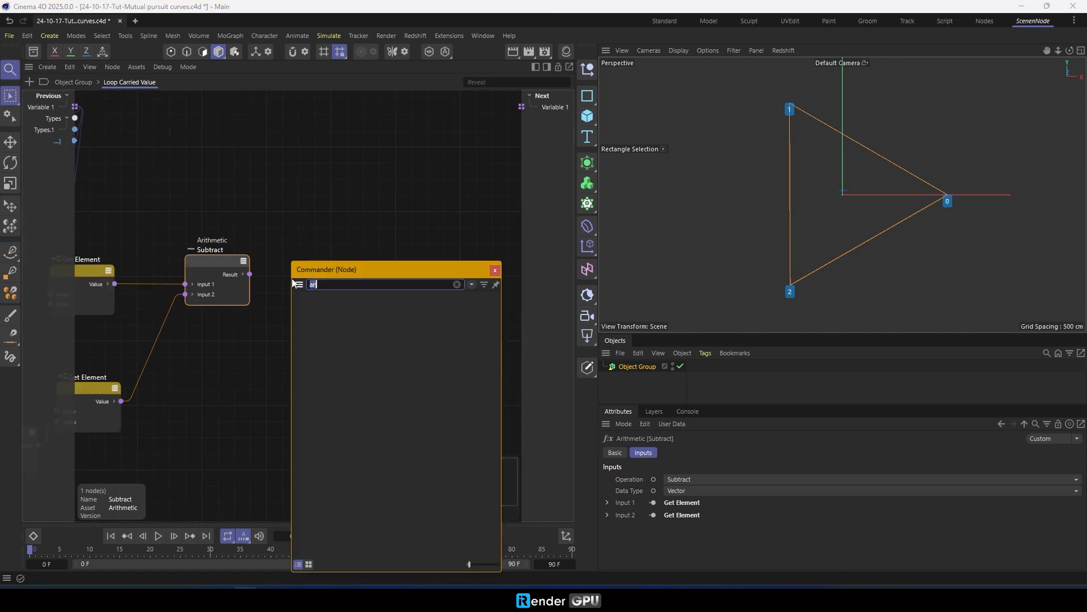
text(nor)
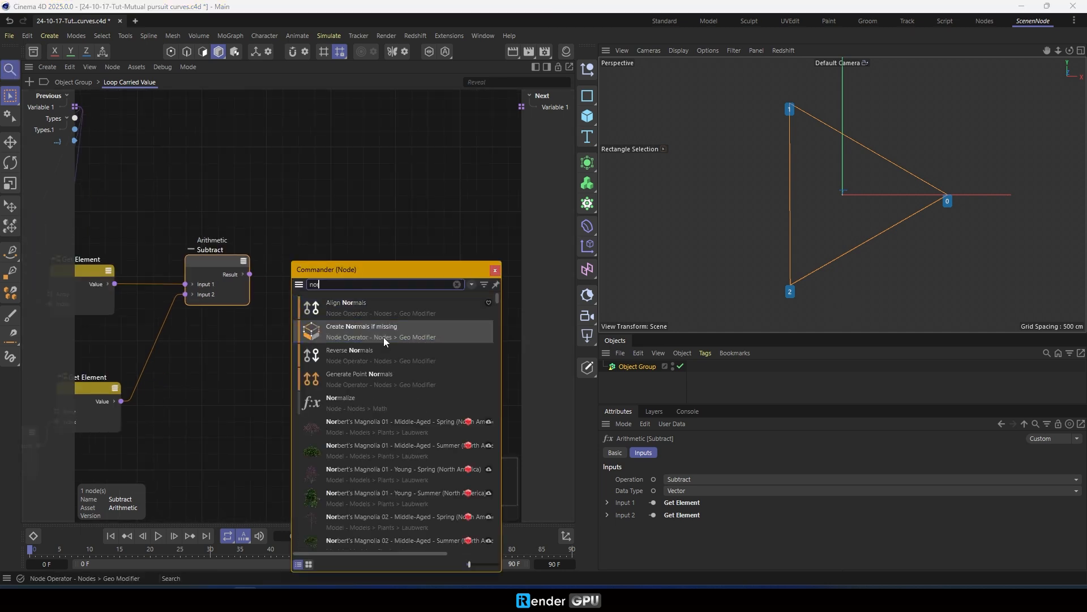
key(Return)
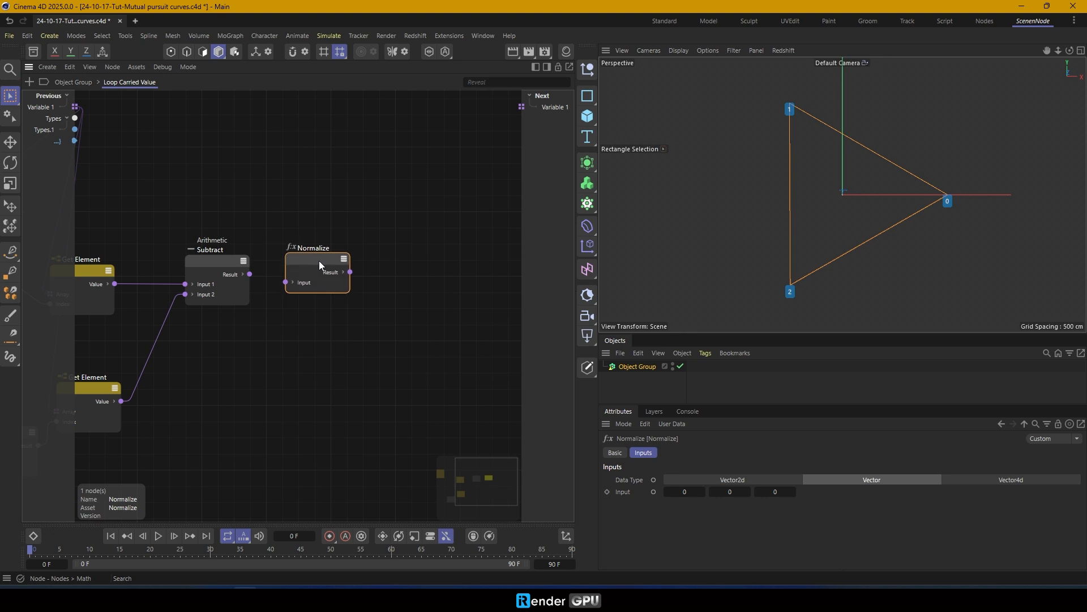
drag(285, 289, 284, 288)
Add an Alignment node, wire the Normalize result into its Direction input, and expand its Matrix output into components
click(372, 347)
middle_drag(372, 348, 335, 340)
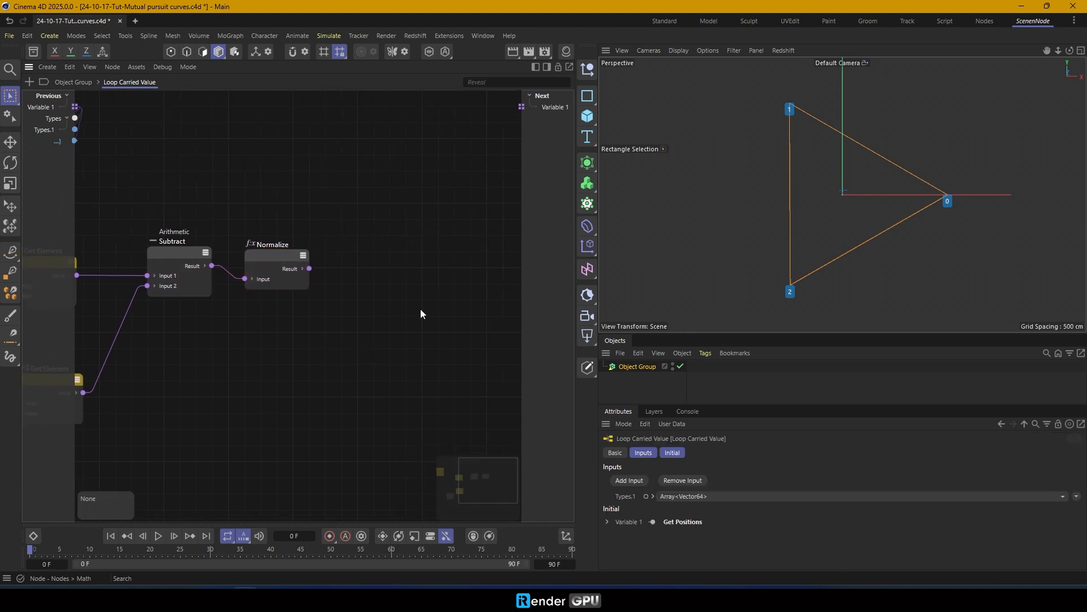
text(cali)
drag(451, 340, 356, 267)
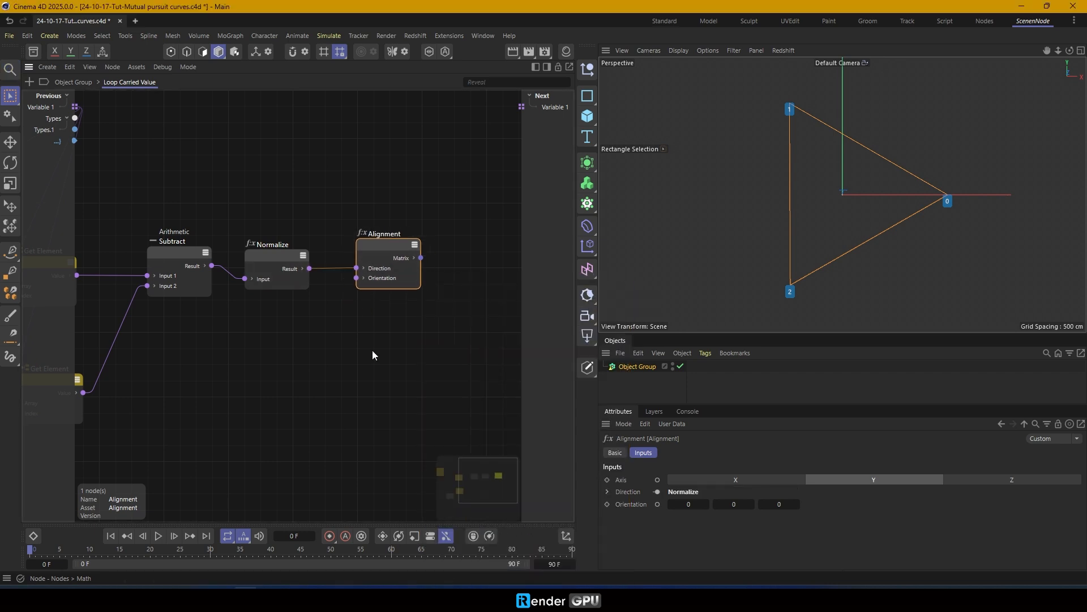
click(752, 504)
click(414, 258)
drag(391, 247, 382, 209)
Duplicate the vector Subtract node beyond the Alignment node and set the copy's operation to Add
click(383, 360)
scroll(351, 355, down, 3)
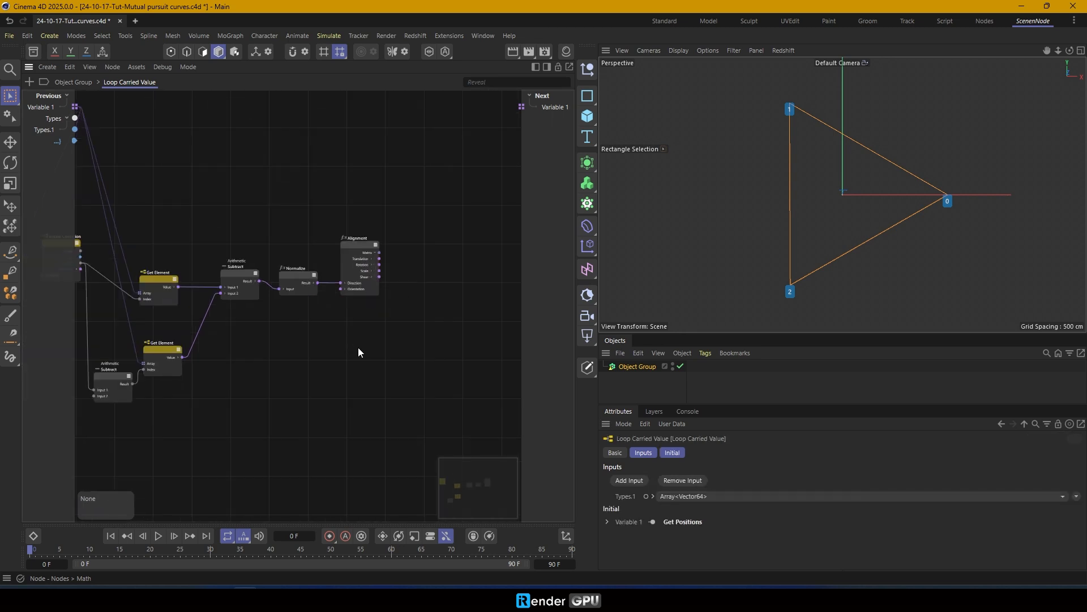
click(241, 276)
click(437, 304)
scroll(436, 304, up, 2)
click(696, 481)
click(692, 492)
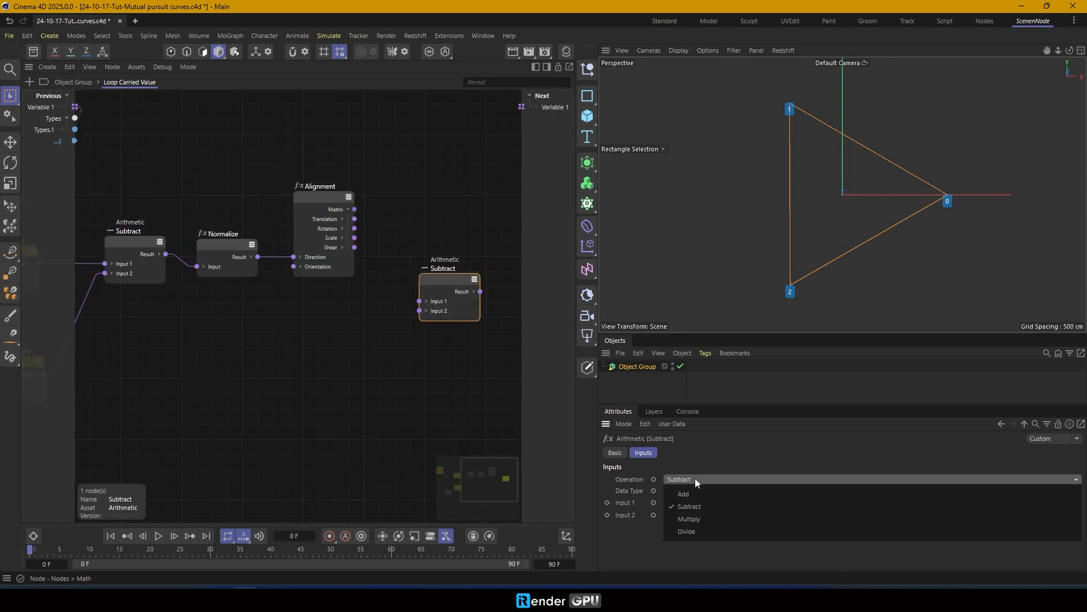
Wire the Alignment node's Translation output into Input 1 of the new Add node
drag(354, 219, 420, 300)
drag(320, 209, 319, 216)
drag(424, 288, 408, 279)
Add a math Mix node below the Normalize node and set its data type to Vector
scroll(290, 339, down, 2)
alt+middle_drag(264, 351, 344, 312)
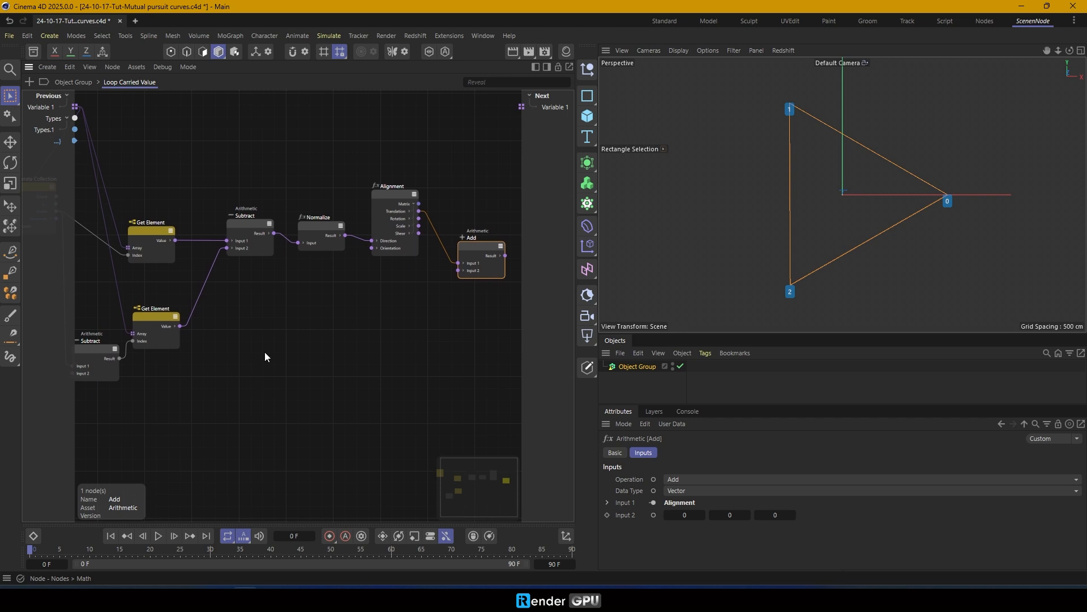
text(cmix)
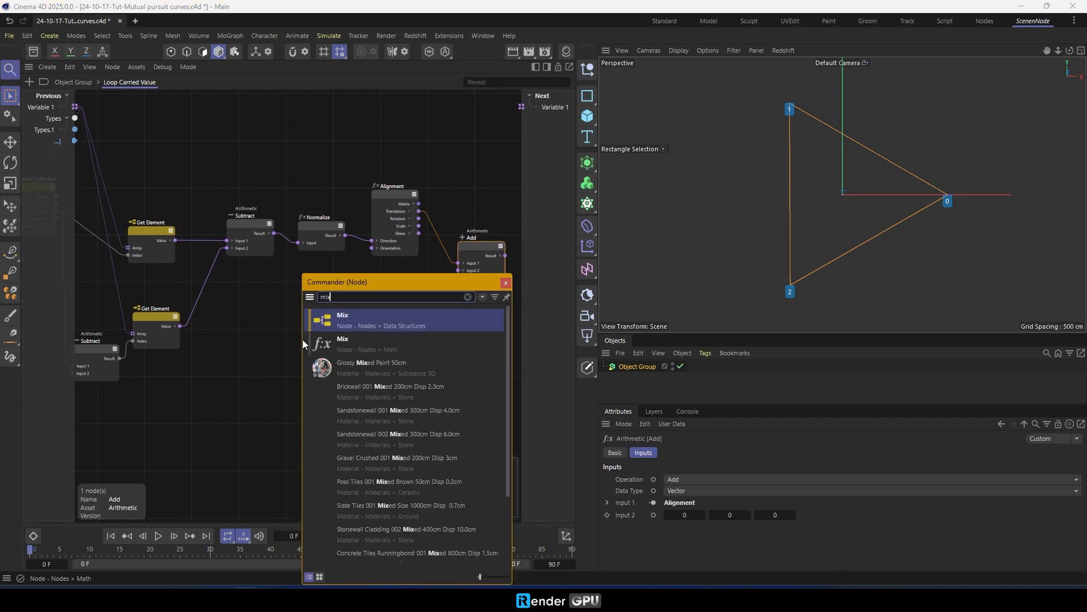
click(329, 322)
click(506, 283)
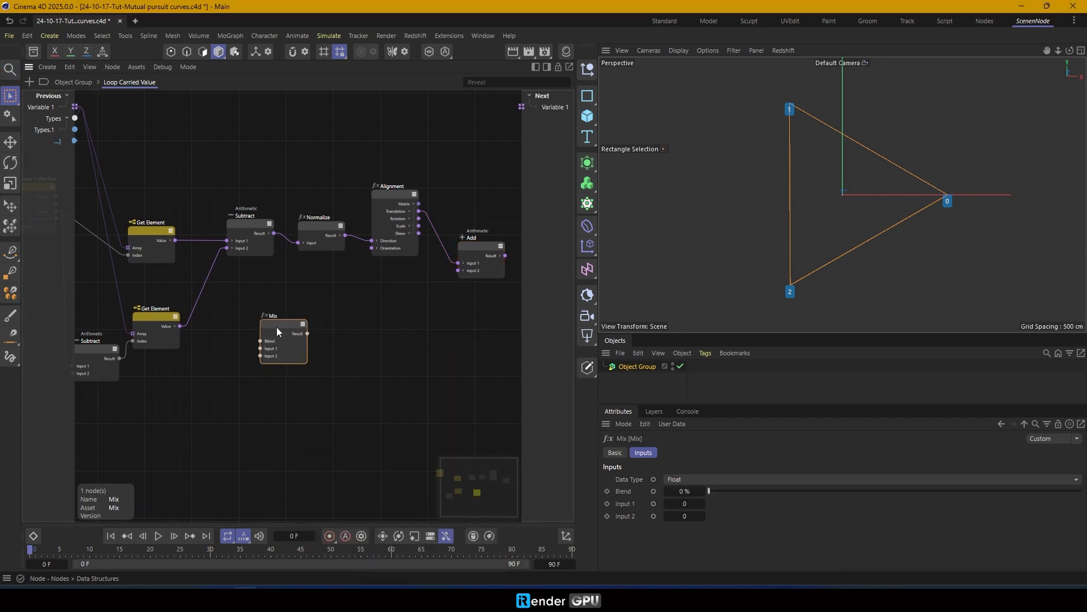
drag(277, 326, 290, 316)
click(706, 476)
click(691, 561)
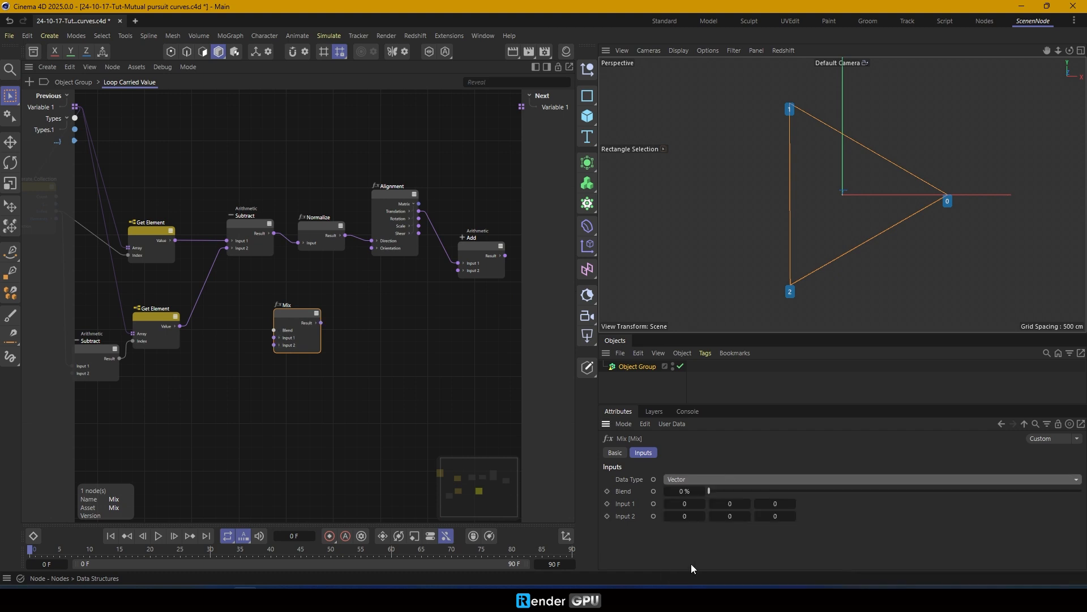
Wire the upper Get Element value into Input 1 and the lower one into Input 2 of the Mix node
scroll(181, 273, up, 2)
drag(173, 234, 298, 356)
drag(178, 342, 302, 366)
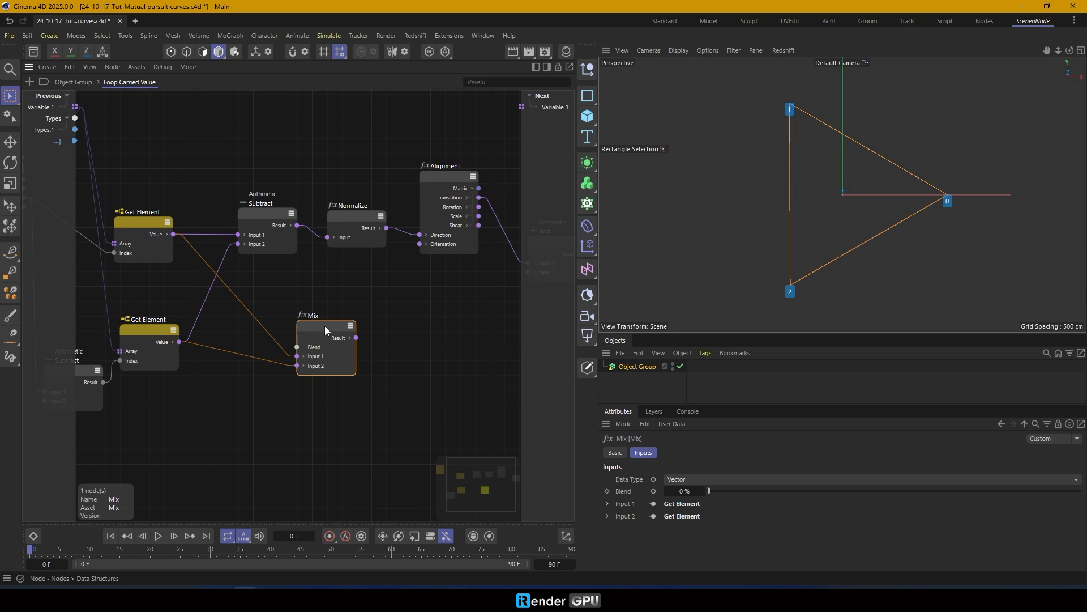
drag(324, 326, 345, 323)
Wire the Mix result into Input 2 of the Add node after Alignment
middle_drag(376, 338, 266, 329)
drag(343, 305, 419, 263)
drag(228, 321, 239, 322)
click(321, 359)
Add an Assemble Collection node after the final Add node
scroll(244, 341, down, 5)
middle_drag(244, 341, 272, 366)
scroll(439, 261, up, 2)
key(shift+c)
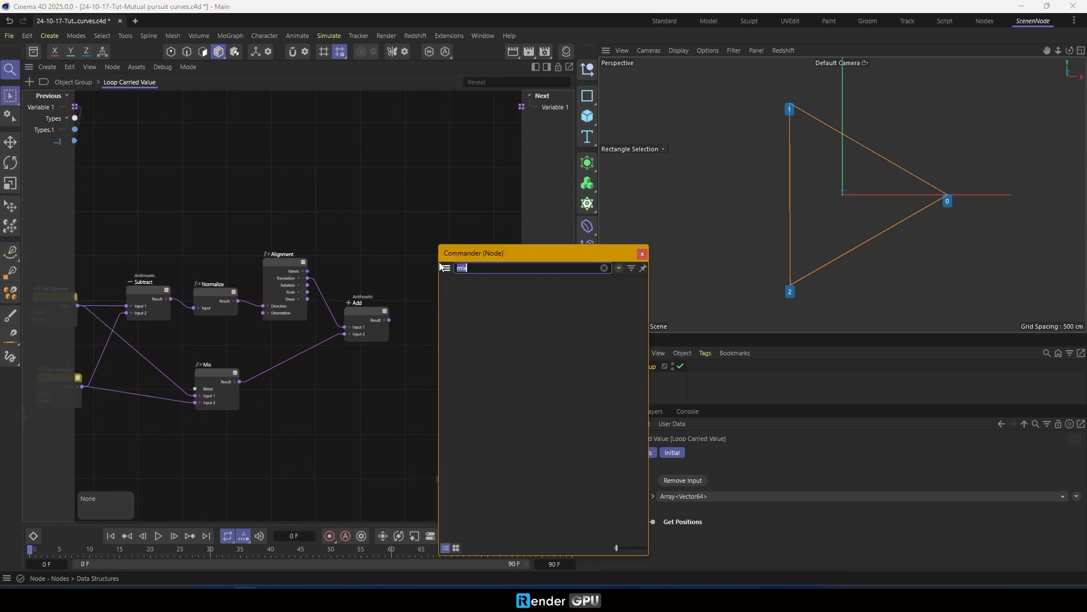
text(ass)
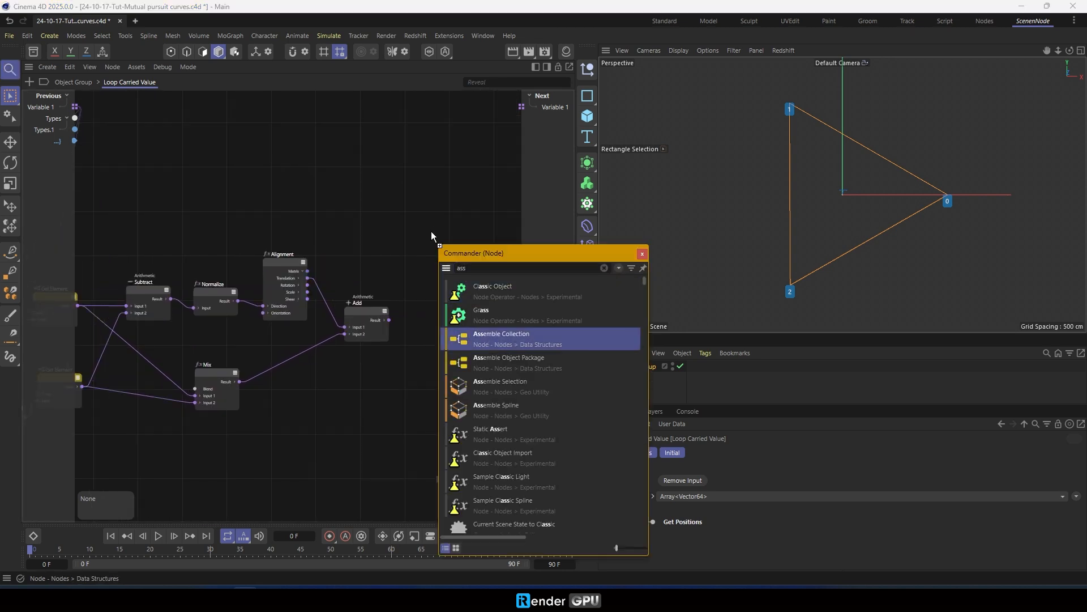
key(Return)
Set the Assemble Collection node's data type to an array of Vector
click(757, 480)
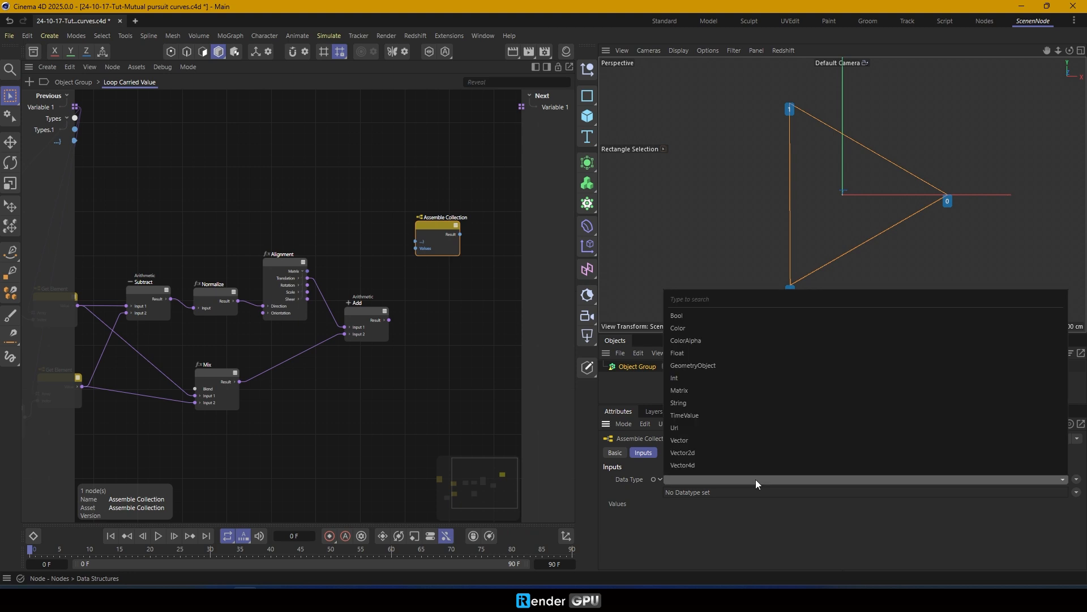
click(680, 440)
click(1076, 492)
mouse_move(1054, 506)
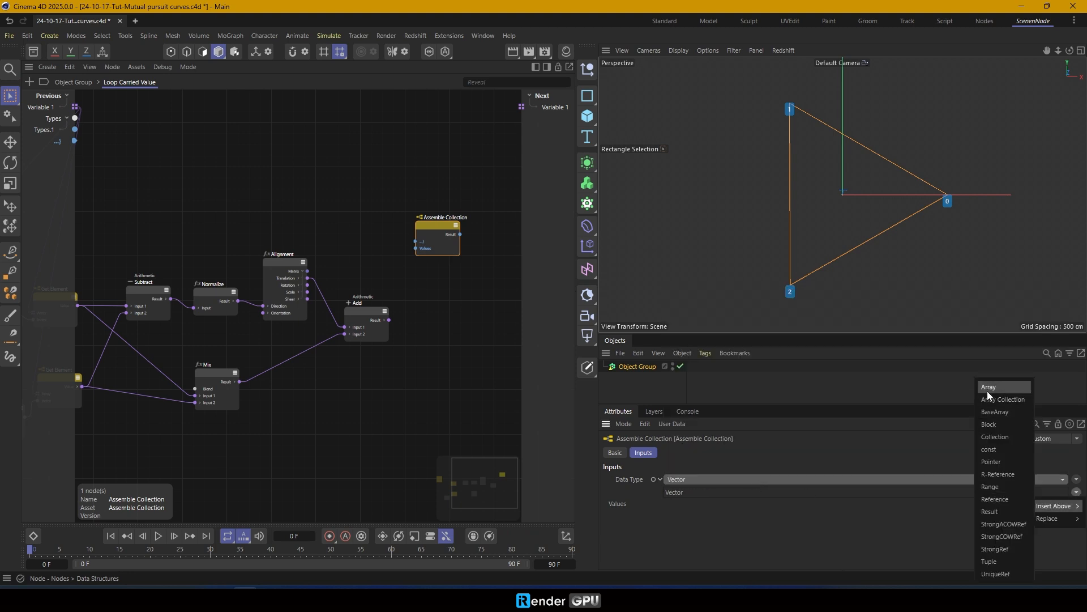
click(989, 397)
Wire the Add result and the collection iteration into Assemble Collection, and its result into the Next Variable 1
drag(401, 329, 435, 237)
scroll(402, 276, down, 3)
scroll(105, 266, up, 3)
drag(113, 268, 521, 107)
Expose the Mix node's Blend as an input of the Loop Carried Value
middle_drag(334, 248, 441, 238)
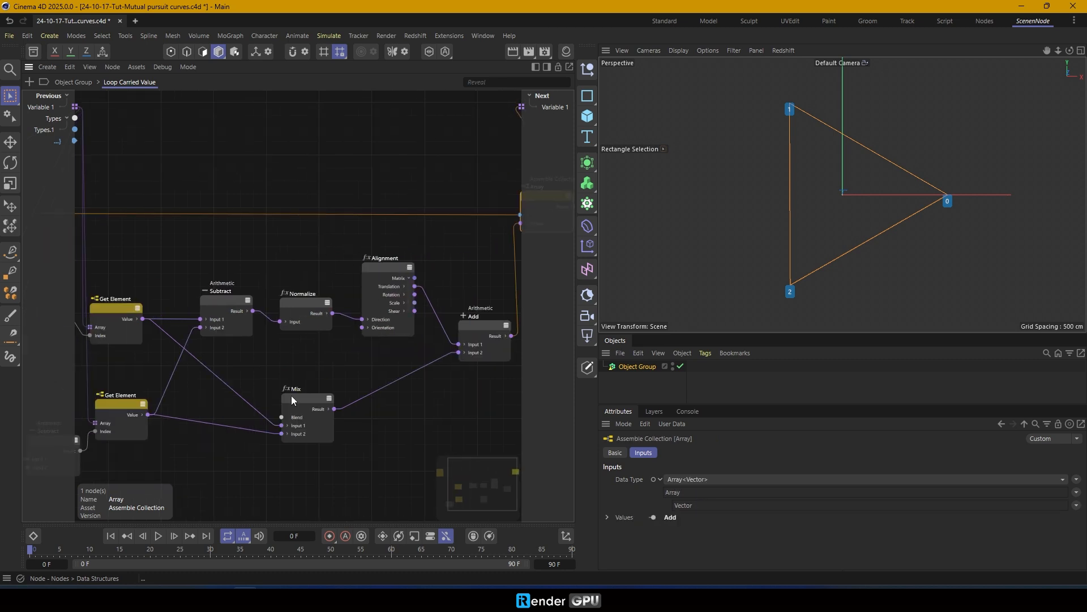
click(303, 400)
drag(282, 416, 63, 192)
click(65, 194)
Return to the Object Group graph and expose the Loop Carried Value's Blend as an Object Group input
click(73, 82)
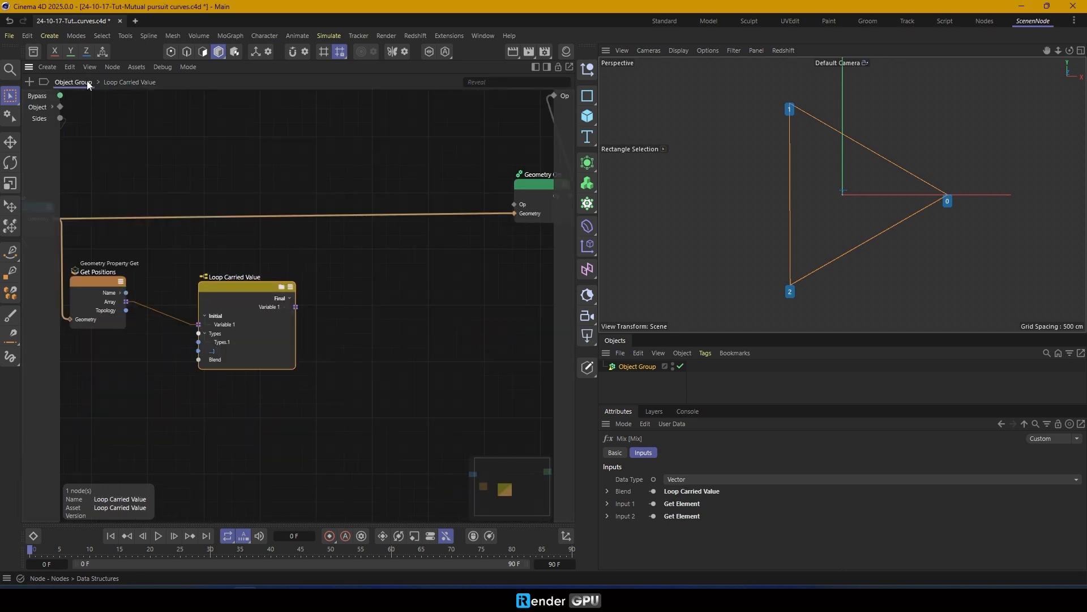
scroll(167, 213, up, 5)
drag(352, 394, 53, 229)
click(44, 232)
drag(423, 346, 445, 346)
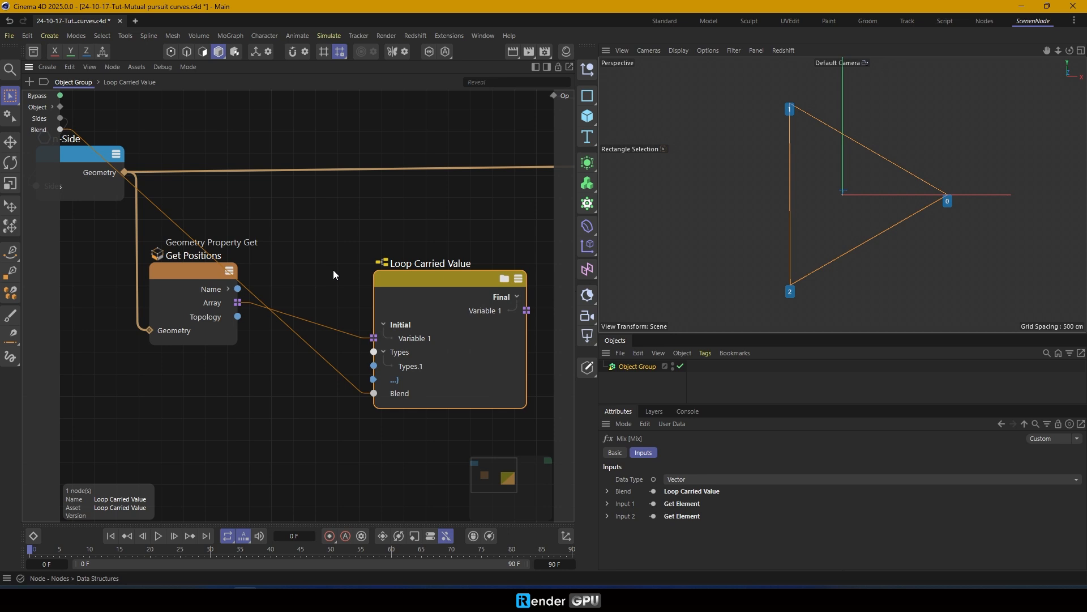
Add a Range node below Get Positions and wire its iteration output into the Loop Carried Value's iteration input
key(shift+c)
text(rangr)
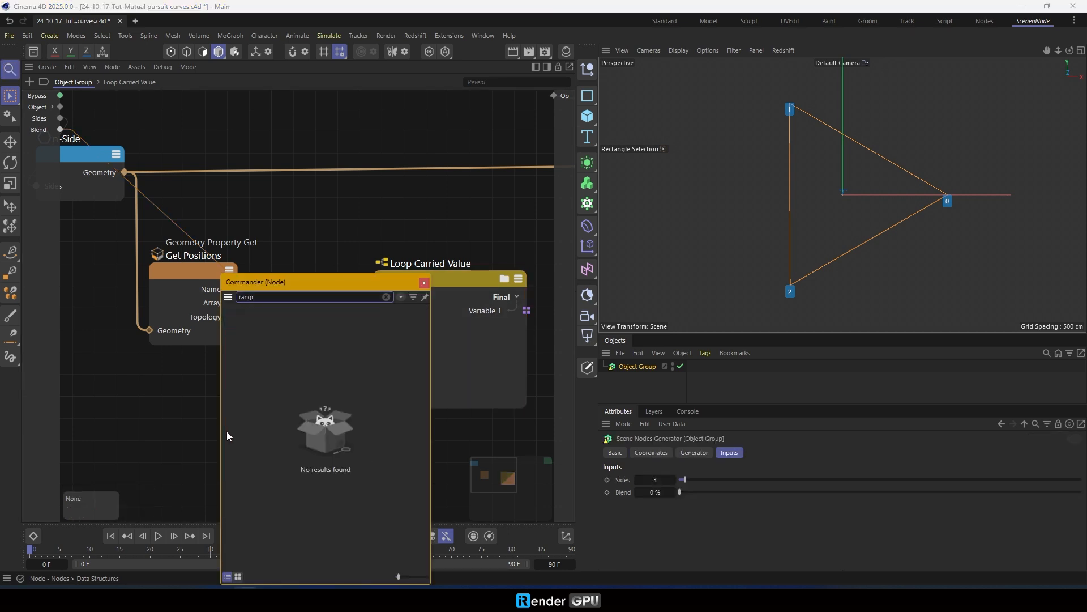
key(BackSpace)
text(e)
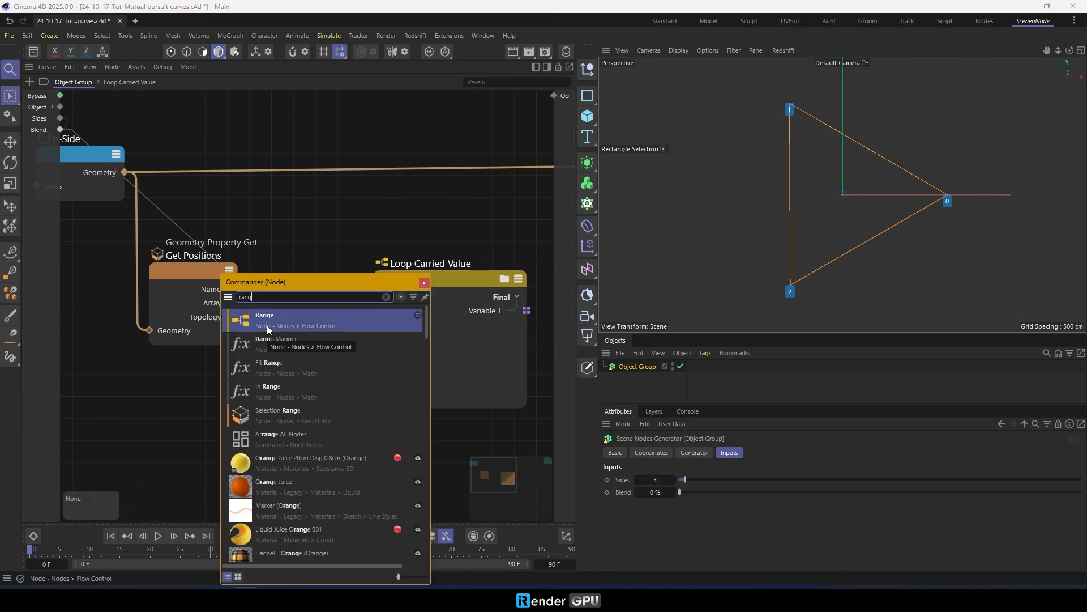
key(Return)
drag(175, 391, 261, 399)
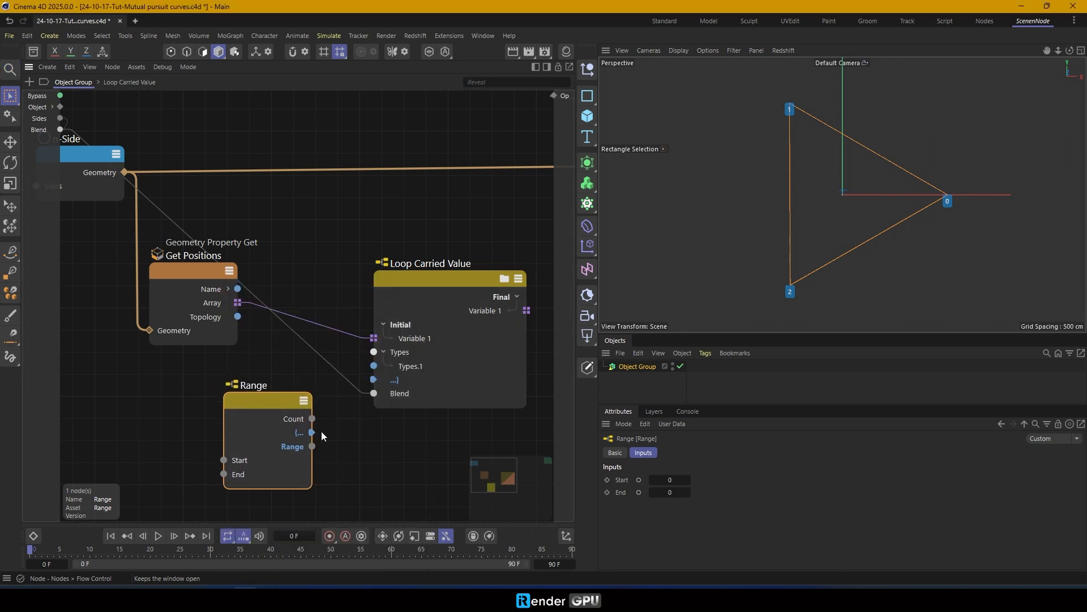
drag(332, 420, 376, 380)
drag(244, 407, 278, 407)
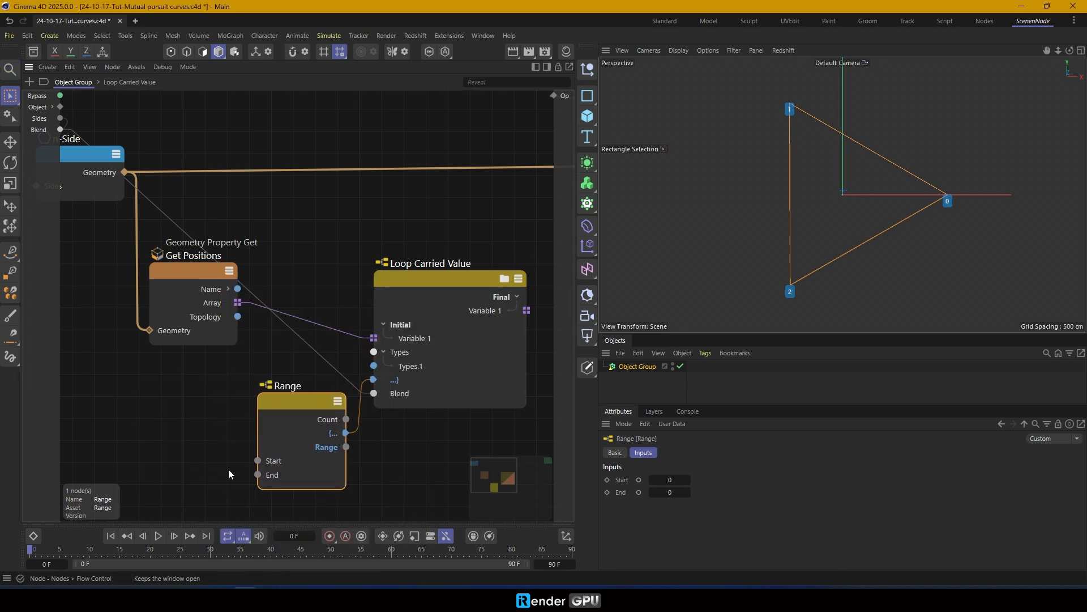
Expose the Range node's End as an Object Group input and name that input Range
drag(258, 474, 45, 205)
click(60, 228)
double_click(41, 142)
text(Rang)
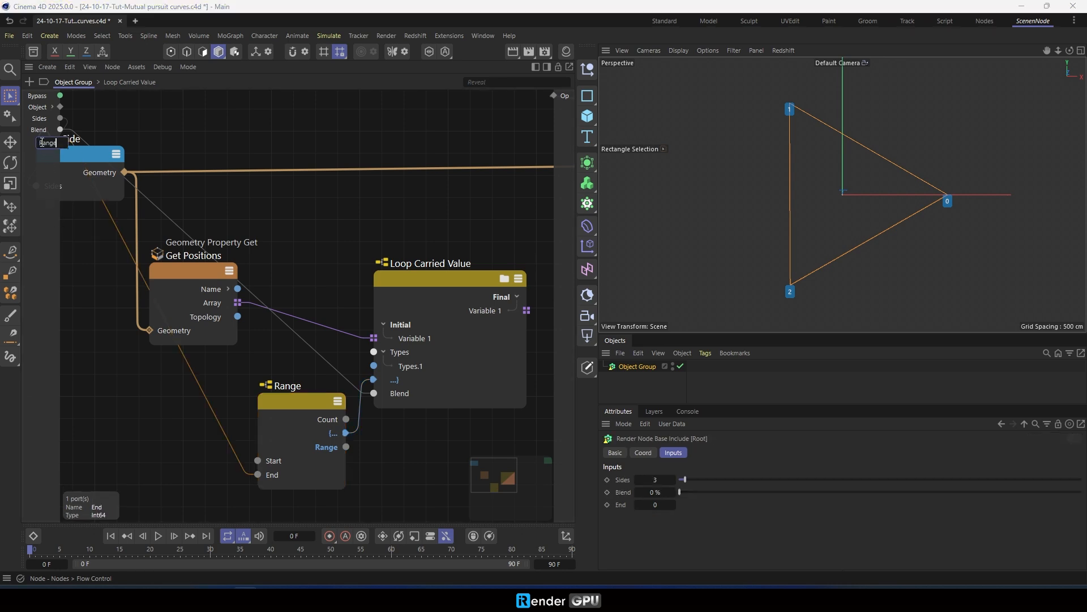
text(e)
key(Return)
Rename the group's Blend input as Progress and set the Range input to 5
double_click(37, 131)
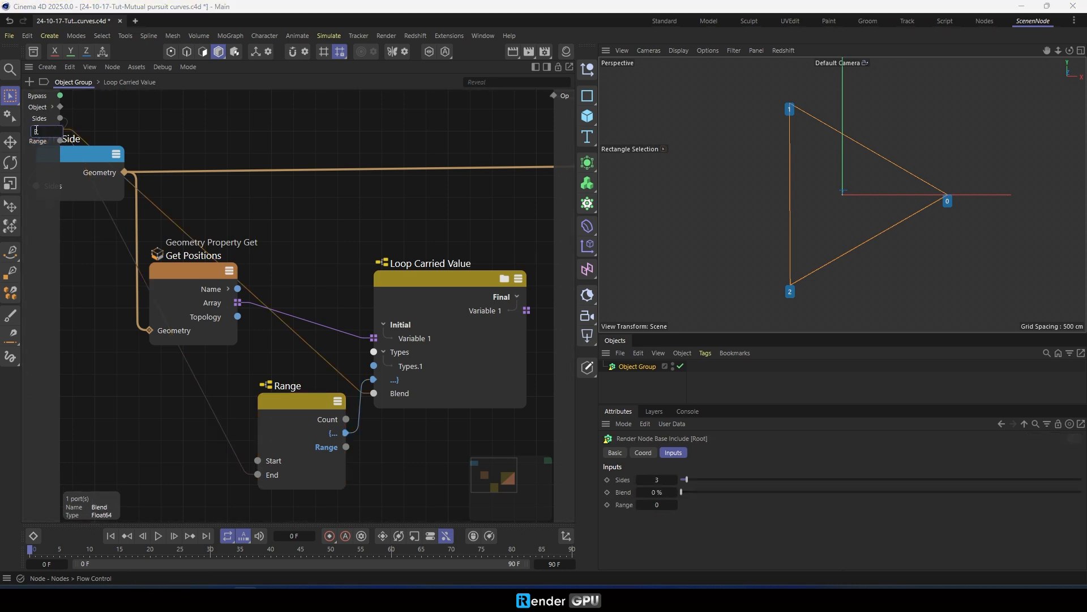
text(Progress)
key(Return)
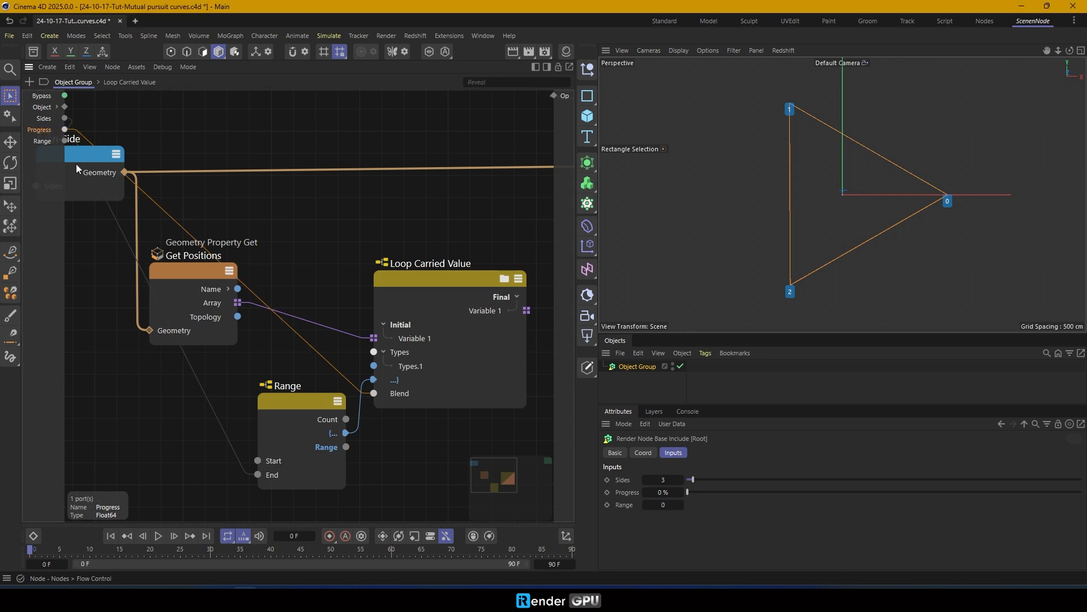
click(667, 506)
Make room around the Range and Loop Carried Value nodes and add an Append Elements node after the Loop Carried Value
drag(292, 410, 267, 412)
scroll(203, 365, down, 2)
middle_drag(203, 365, 151, 330)
mouse_move(362, 260)
mouse_down()
mouse_move(365, 281)
mouse_move(359, 267)
mouse_up()
scroll(411, 331, down, 2)
mouse_move(410, 331)
middle_down()
mouse_move(276, 323)
mouse_move(399, 326)
middle_up()
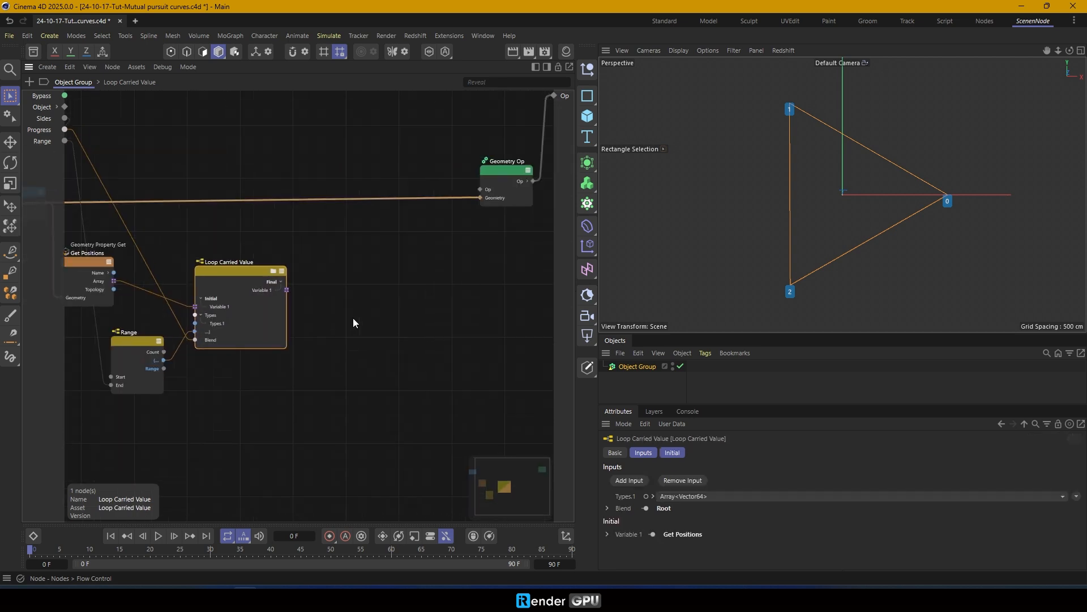
key(shift+c)
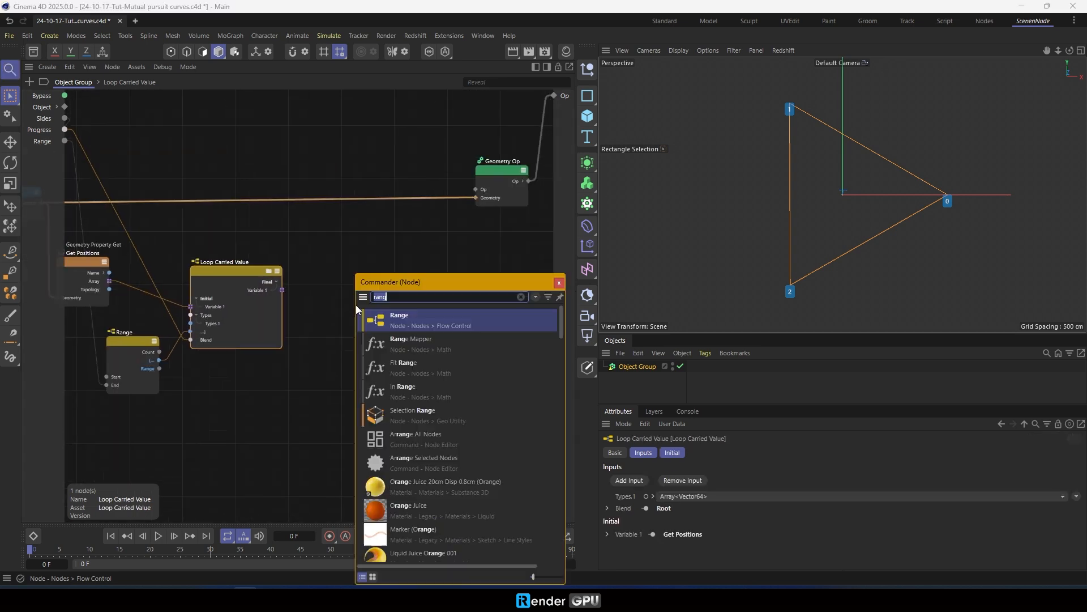
text(app)
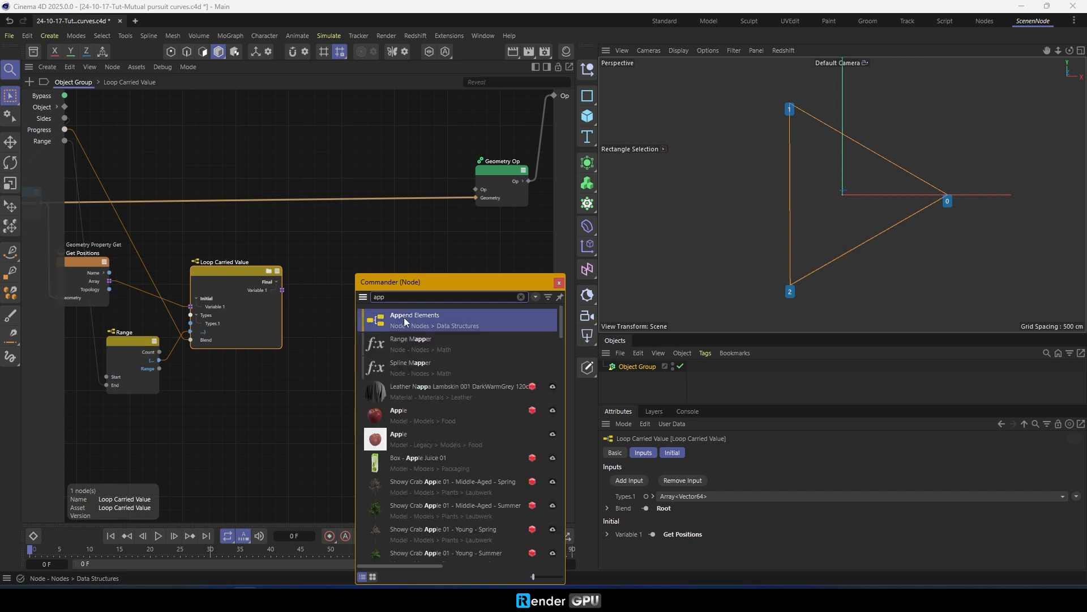
key(Return)
scroll(369, 264, up, 2)
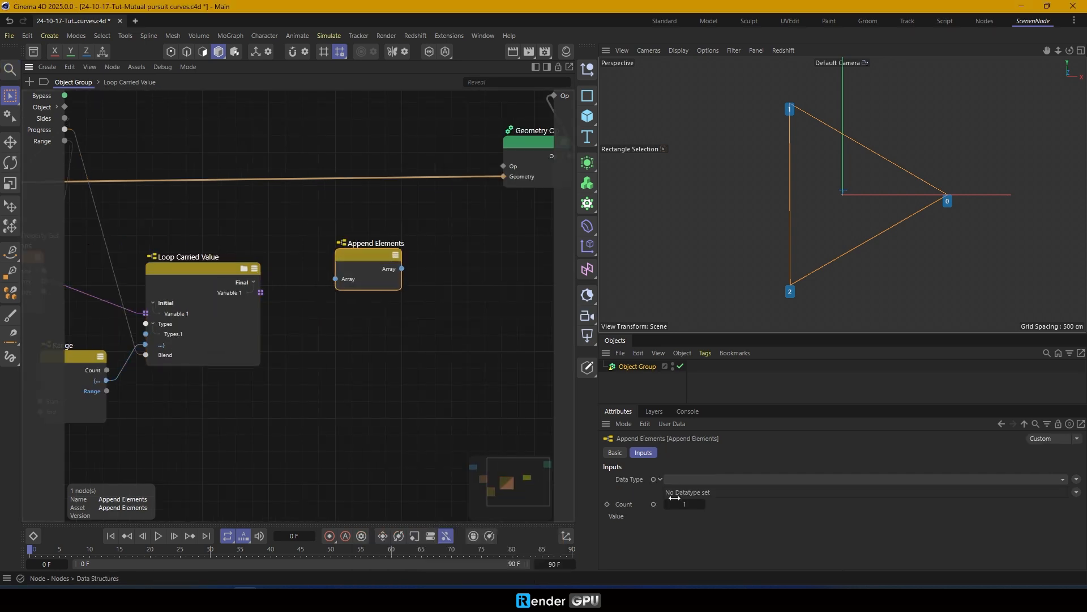
Set the Append Elements node's data type to an array of Vector and reposition the node
click(684, 480)
click(688, 440)
click(1073, 493)
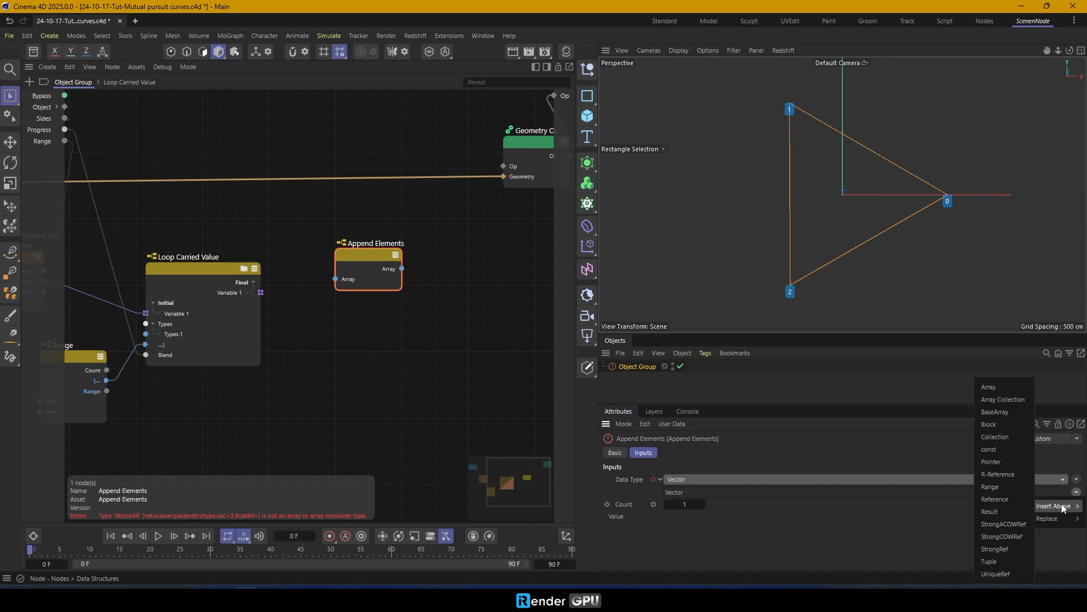
click(986, 394)
drag(360, 253, 375, 247)
click(322, 383)
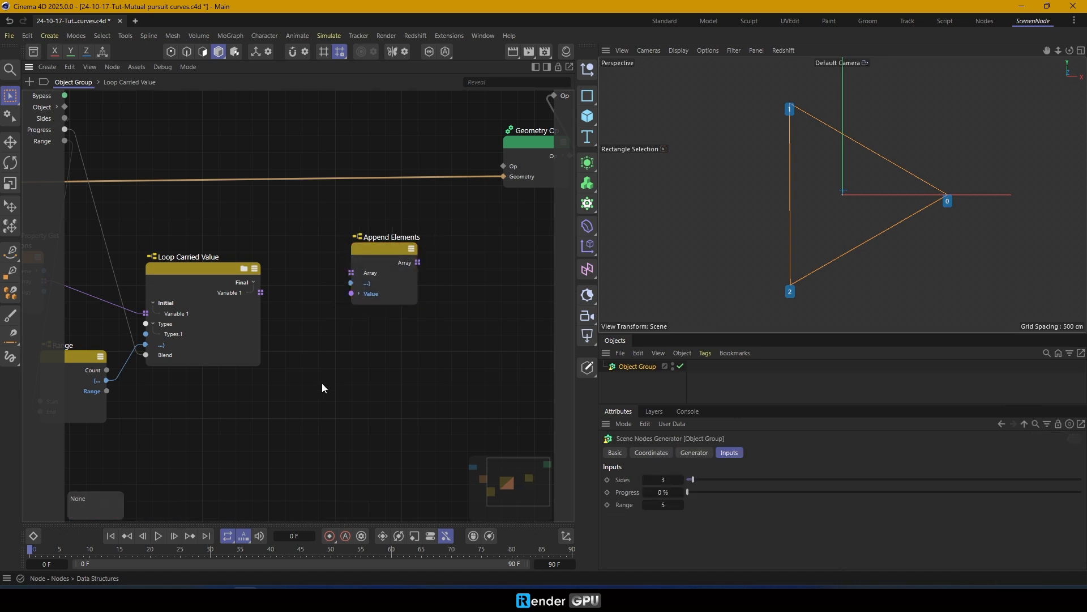
Add an Iterate Collection node between the Loop Carried Value and Append Elements nodes
key(shift+c)
text(i)
drag(364, 321, 308, 323)
click(527, 283)
drag(384, 250, 426, 246)
drag(300, 319, 318, 318)
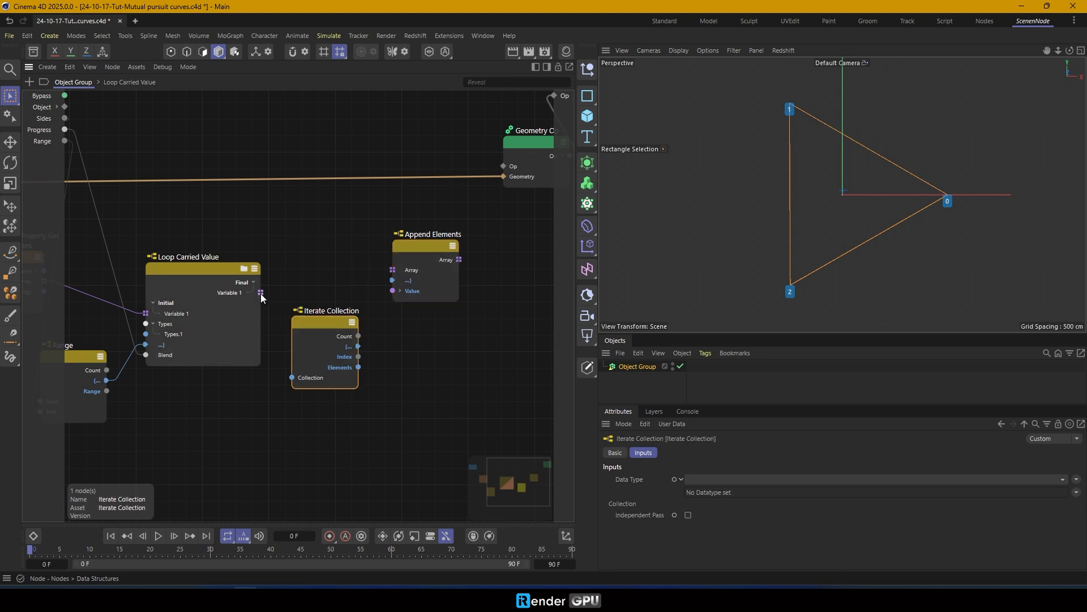
Wire the Loop Carried Value's Variable 1 into Iterate Collection and the Append Elements Array, and the iterated Elements into Value
drag(290, 379, 291, 377)
drag(324, 321, 314, 321)
drag(349, 367, 393, 290)
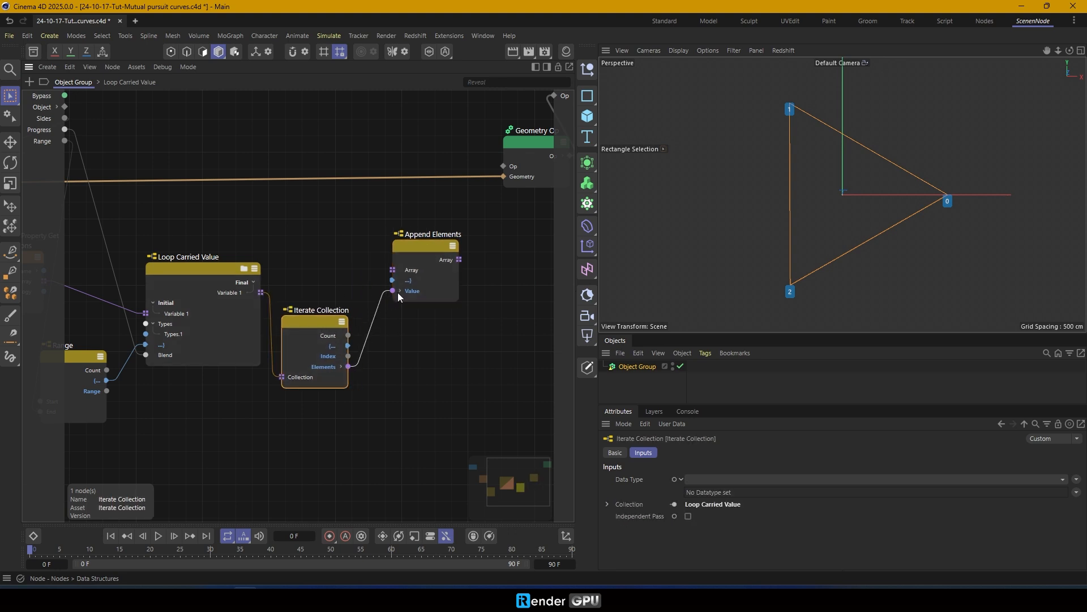
drag(261, 292, 393, 269)
Move the Geometry Op node away and add an Assemble Spline node after Append Elements
scroll(444, 368, down, 2)
middle_drag(513, 398, 312, 389)
drag(307, 190, 398, 188)
click(325, 343)
key(shift+c)
text(ass)
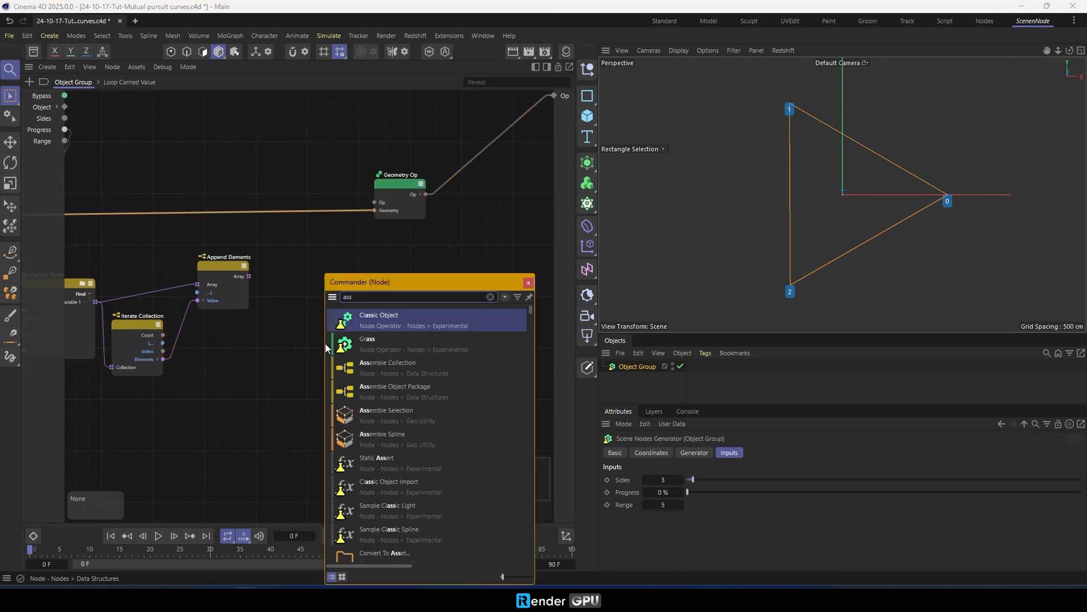
drag(396, 444, 321, 265)
click(530, 284)
scroll(306, 274, up, 1)
middle_drag(306, 273, 287, 272)
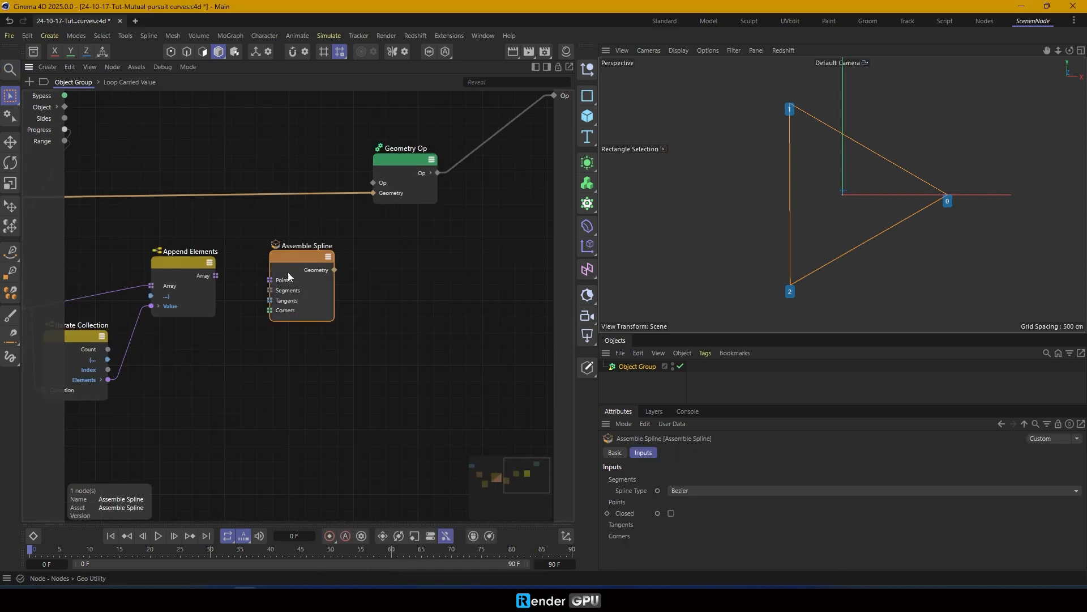
Add a Children Op node, wire the Geometry Op into its Children, and connect its Op to the group output
click(412, 171)
middle_drag(560, 215, 459, 229)
key(shift+c)
text(ch)
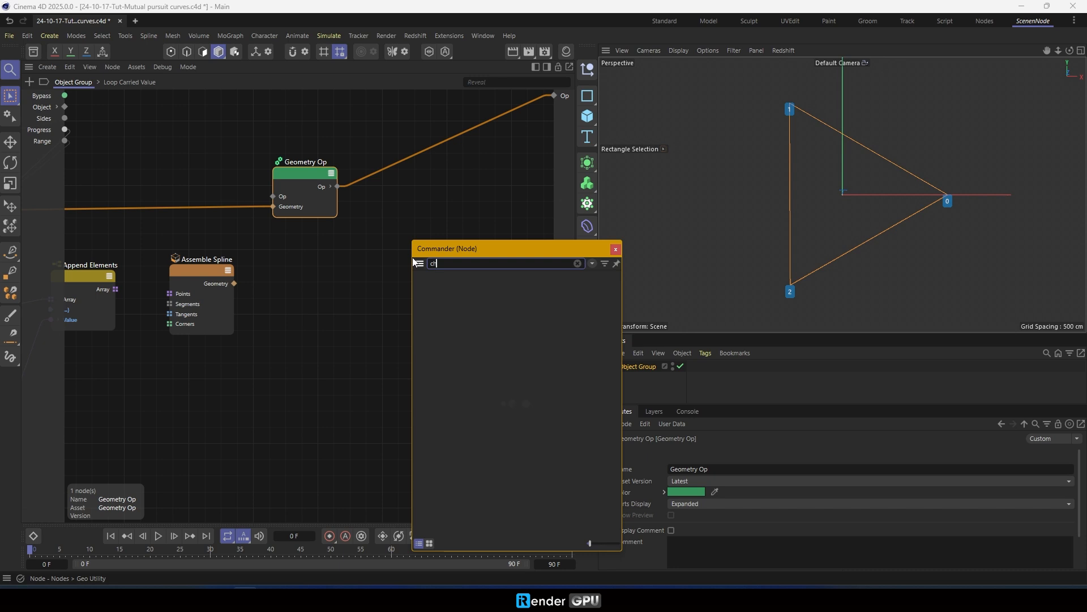
text(il)
drag(468, 286, 474, 176)
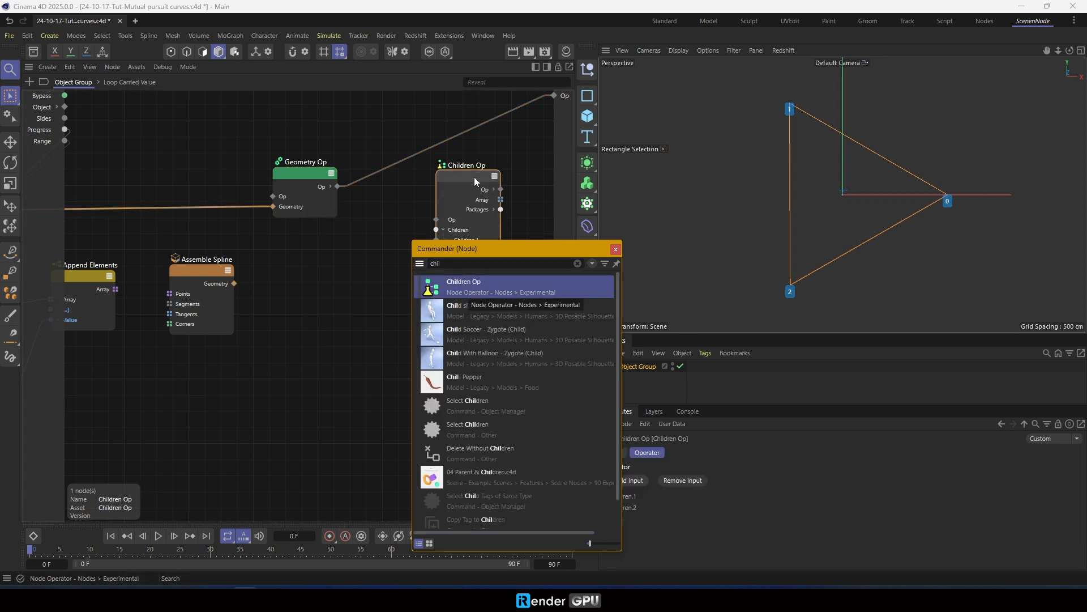
click(615, 249)
drag(338, 187, 436, 229)
drag(501, 190, 553, 96)
Connect the Assemble Spline geometry to the Children Op through a second Geometry Op and tidy the nodes
drag(240, 292, 436, 250)
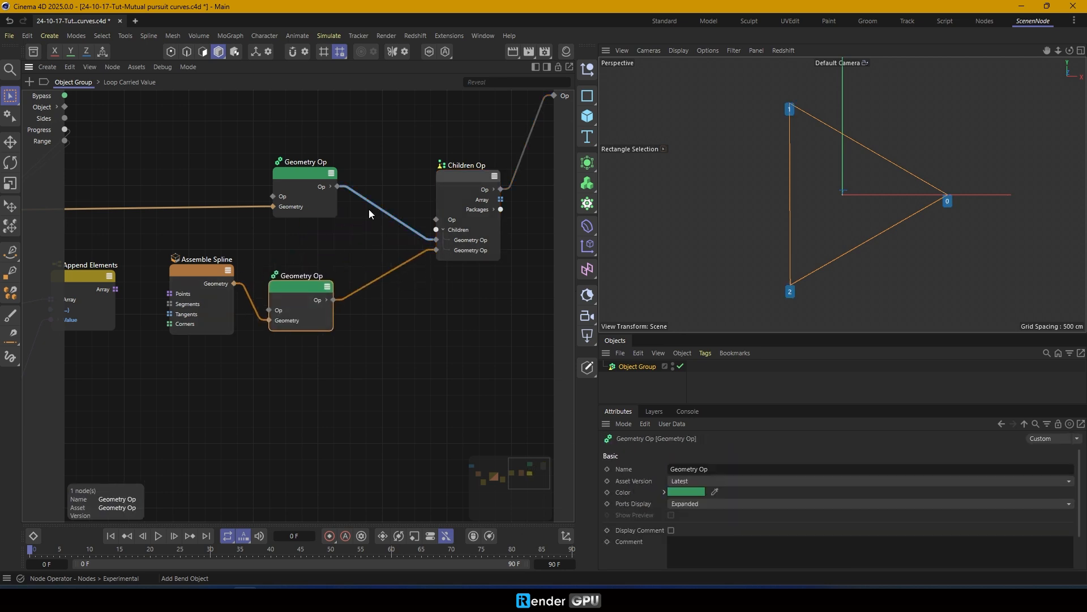
drag(309, 178, 320, 175)
click(477, 173)
click(297, 305)
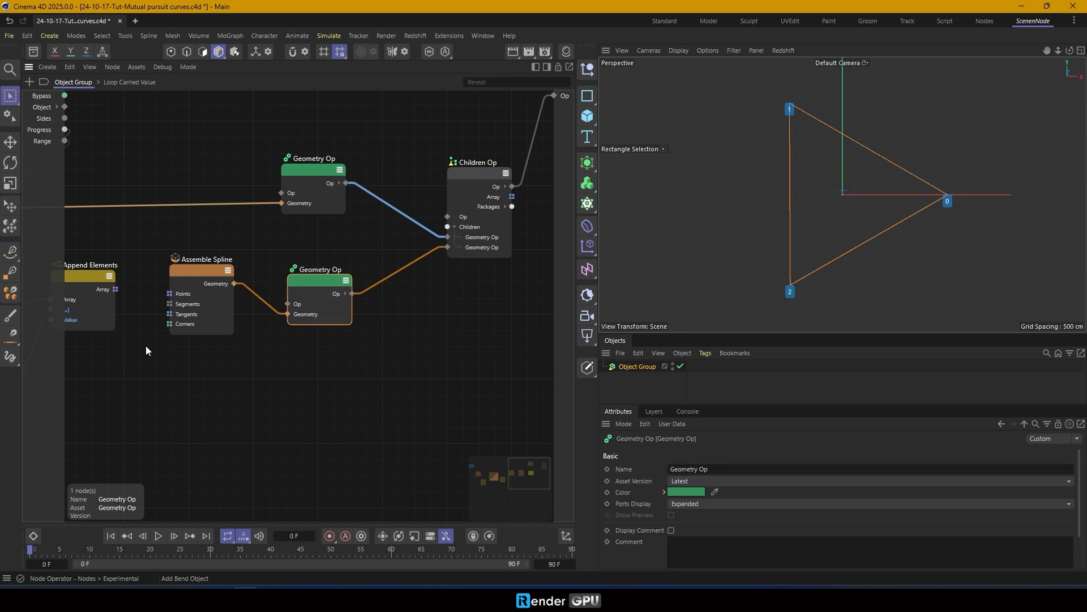
Wire the Append Elements Array into Assemble Spline's Points and set the spline type to Linear
middle_drag(145, 346, 257, 328)
drag(282, 275, 283, 277)
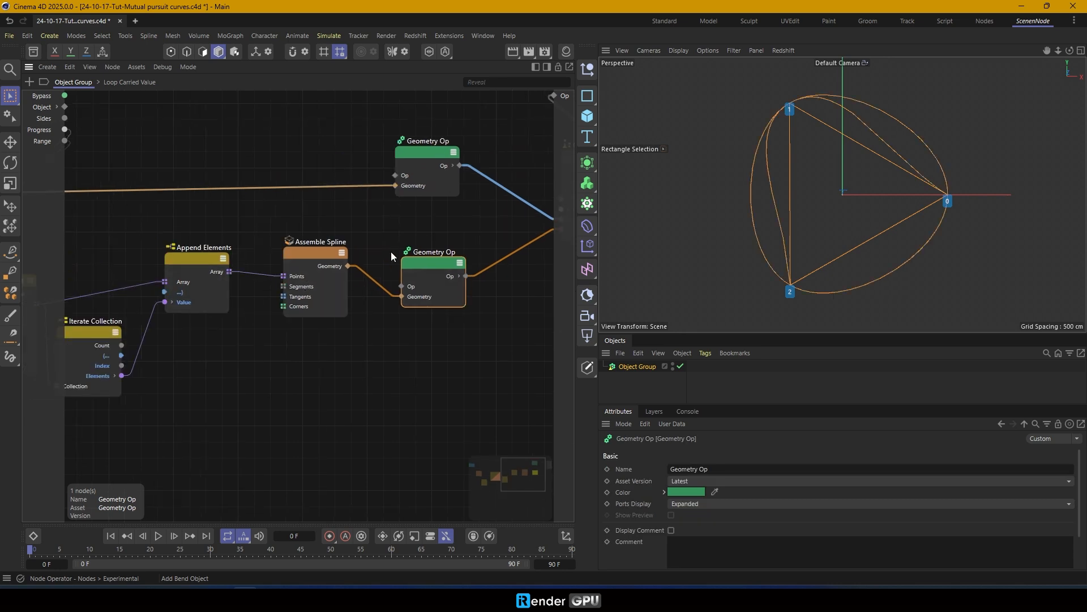
click(337, 281)
click(722, 491)
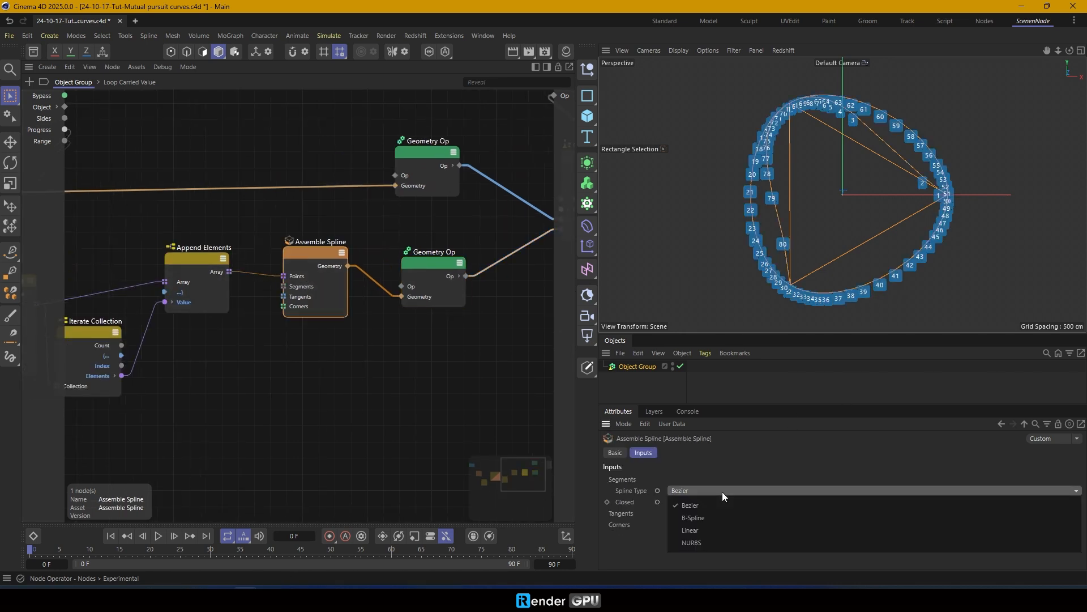
click(711, 529)
Test the Object Group by varying Progress and setting Sides to 4, and return to 3 sides and 0% progress
middle_drag(112, 365, 258, 330)
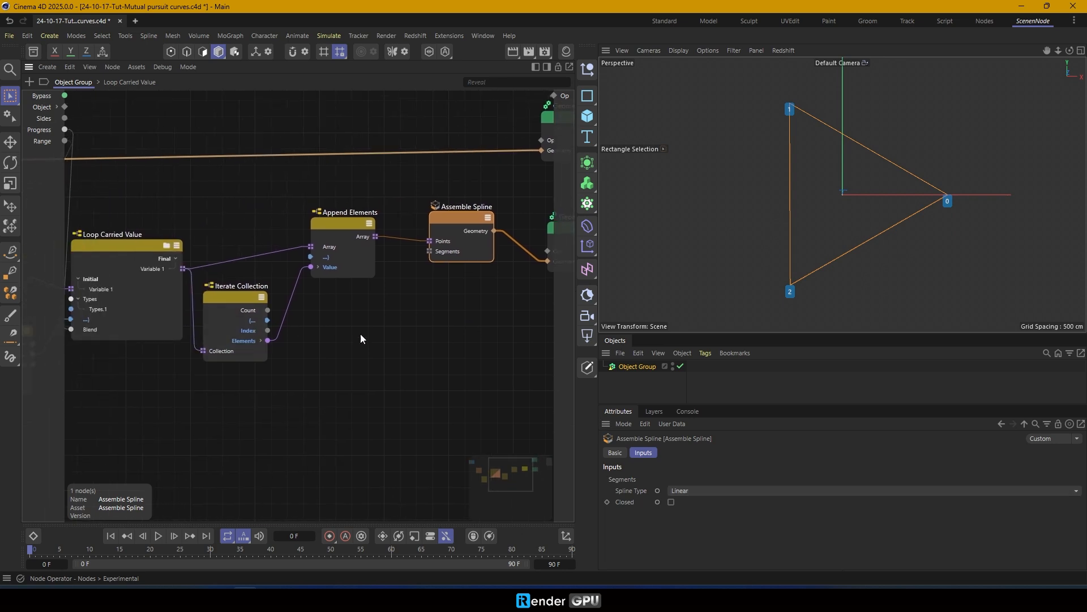
middle_drag(470, 342, 403, 342)
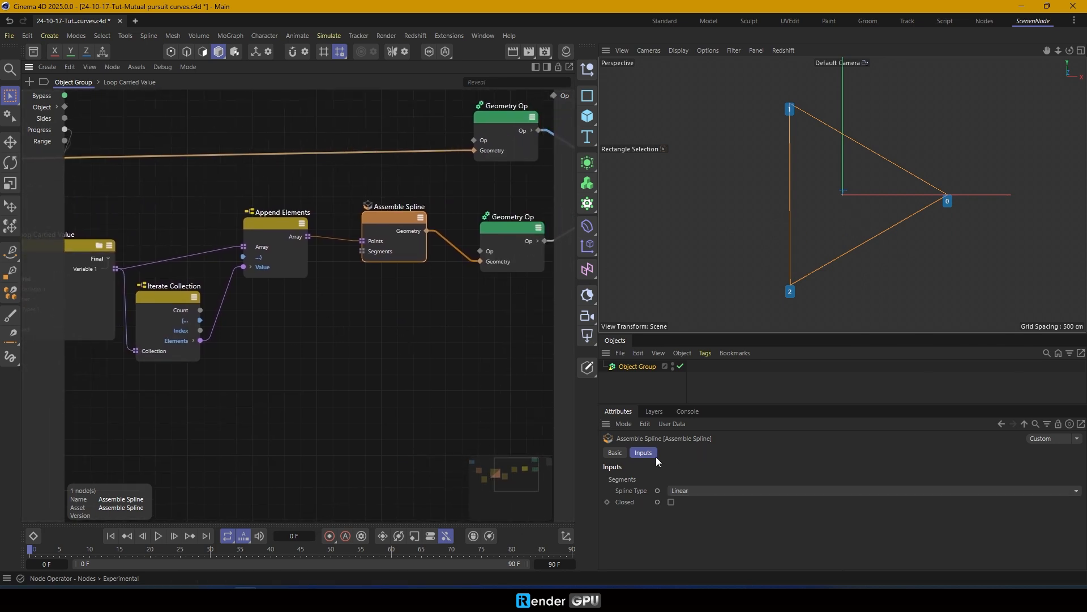
click(638, 367)
drag(689, 492, 668, 504)
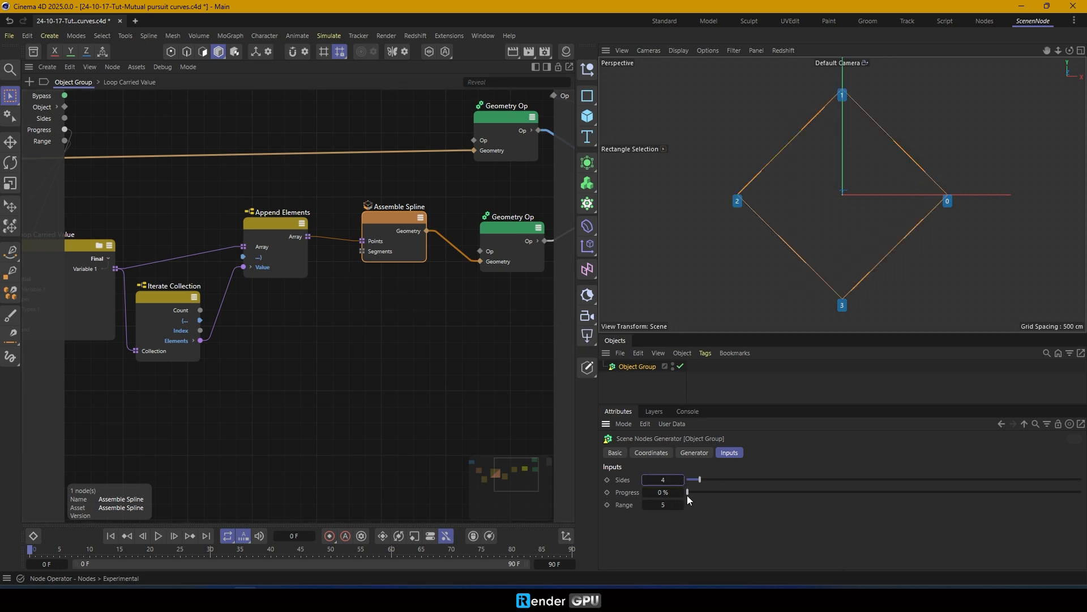
mouse_move(695, 492)
mouse_down()
mouse_move(1030, 500)
mouse_move(678, 496)
mouse_up()
click(681, 479)
click(644, 483)
click(644, 482)
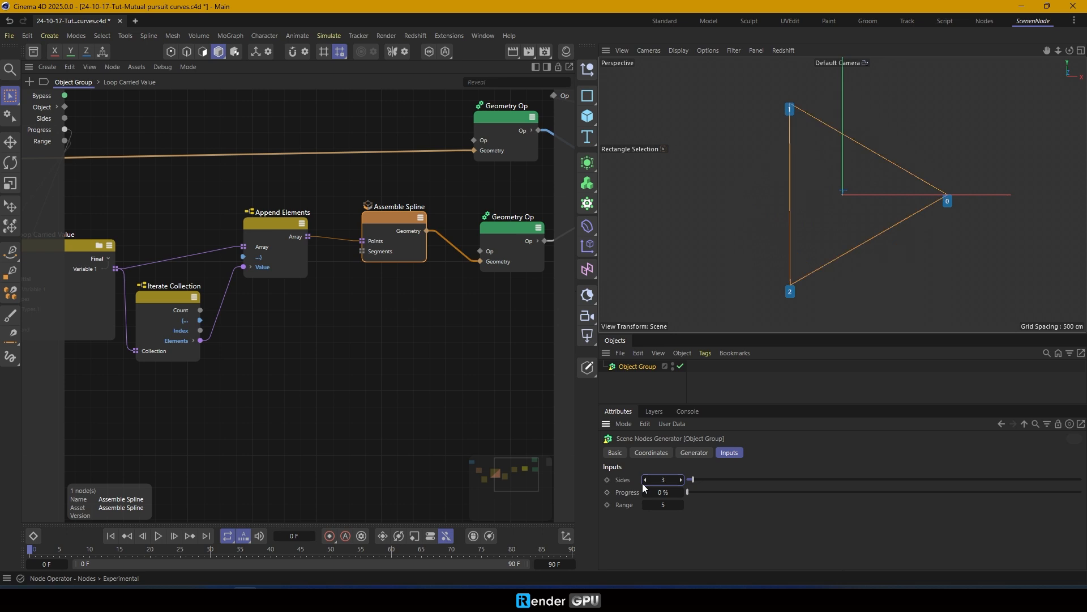
Move the Assemble Spline, both Geometry Op and Children Op nodes away from Append Elements to make room
click(302, 385)
scroll(302, 385, down, 2)
middle_drag(290, 379, 195, 373)
scroll(330, 342, down, 2)
mouse_move(553, 352)
mouse_down()
mouse_move(315, 243)
mouse_move(254, 124)
mouse_up()
drag(278, 267, 415, 263)
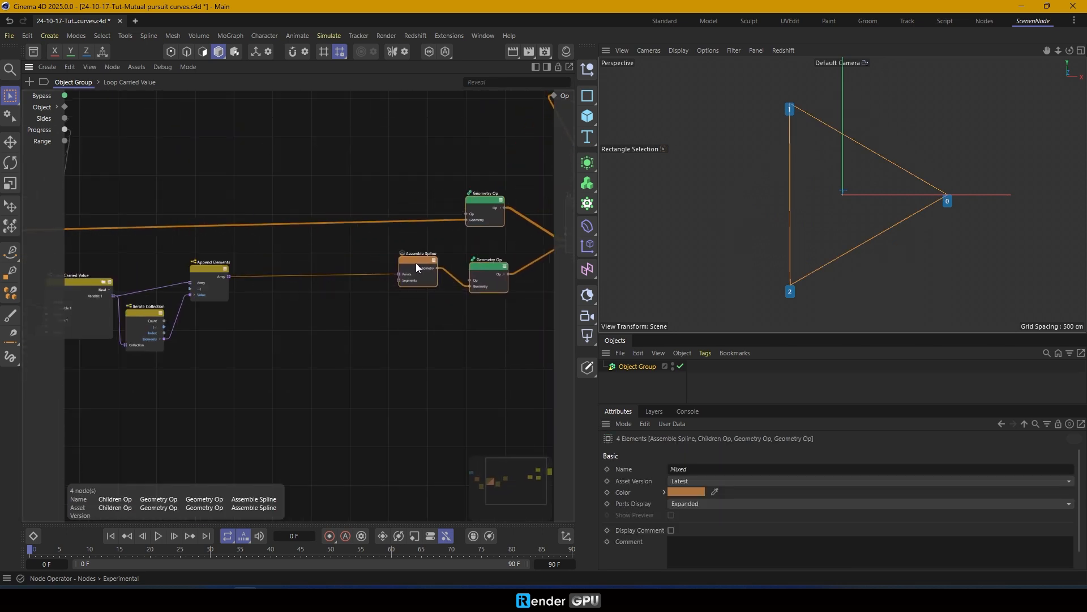
click(387, 323)
Add a Memory node between Append Elements and Assemble Spline and widen it
middle_drag(373, 334, 430, 335)
scroll(325, 334, up, 2)
key(shift+c)
text(memory)
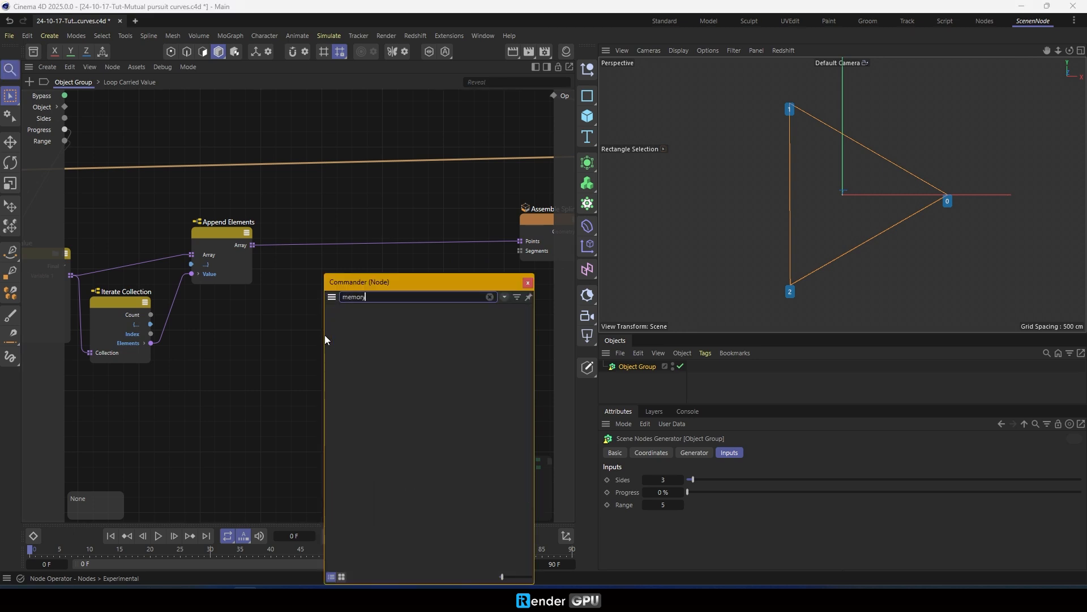
key(Return)
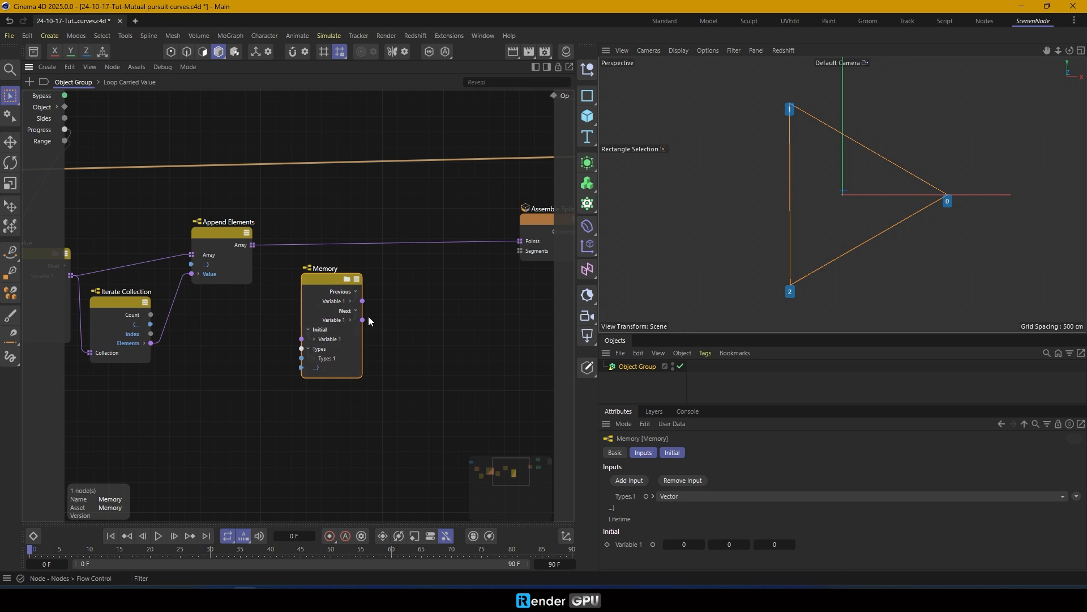
drag(362, 310, 386, 309)
drag(328, 283, 334, 268)
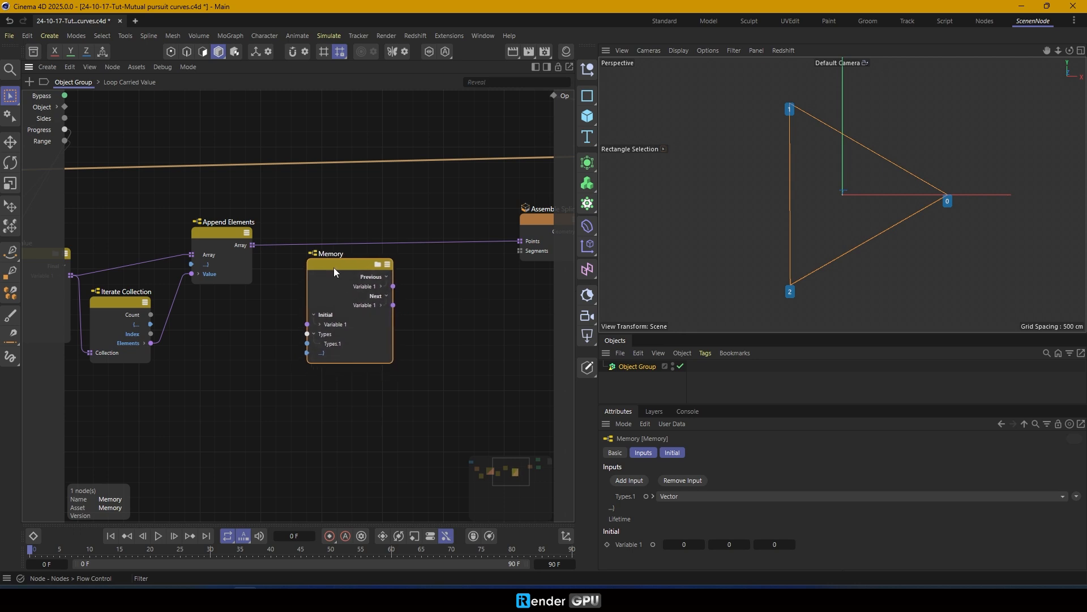
Wire the Append Elements Array into the Memory node's type through a Type Of node and into its initial Variable 1
drag(252, 245, 308, 343)
drag(339, 266, 379, 269)
drag(274, 252, 293, 274)
drag(364, 273, 367, 268)
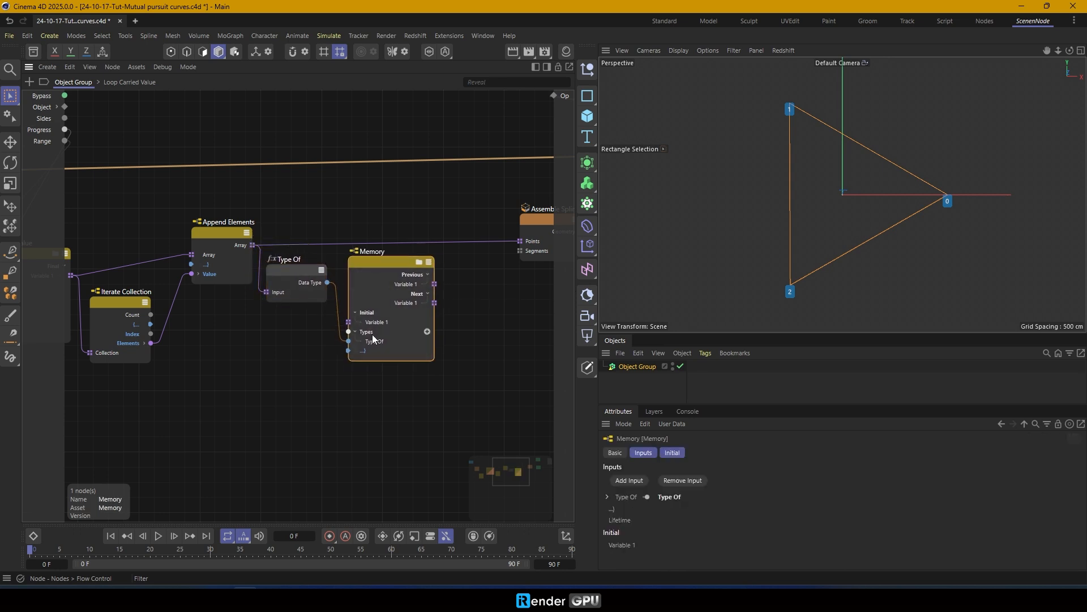
drag(252, 244, 348, 321)
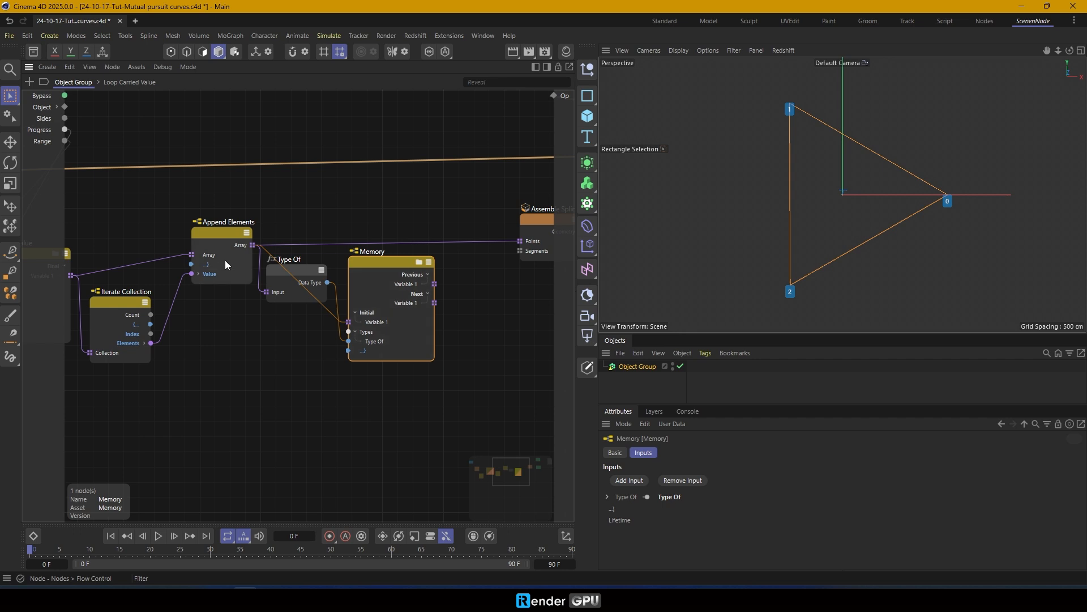
right_click(363, 296)
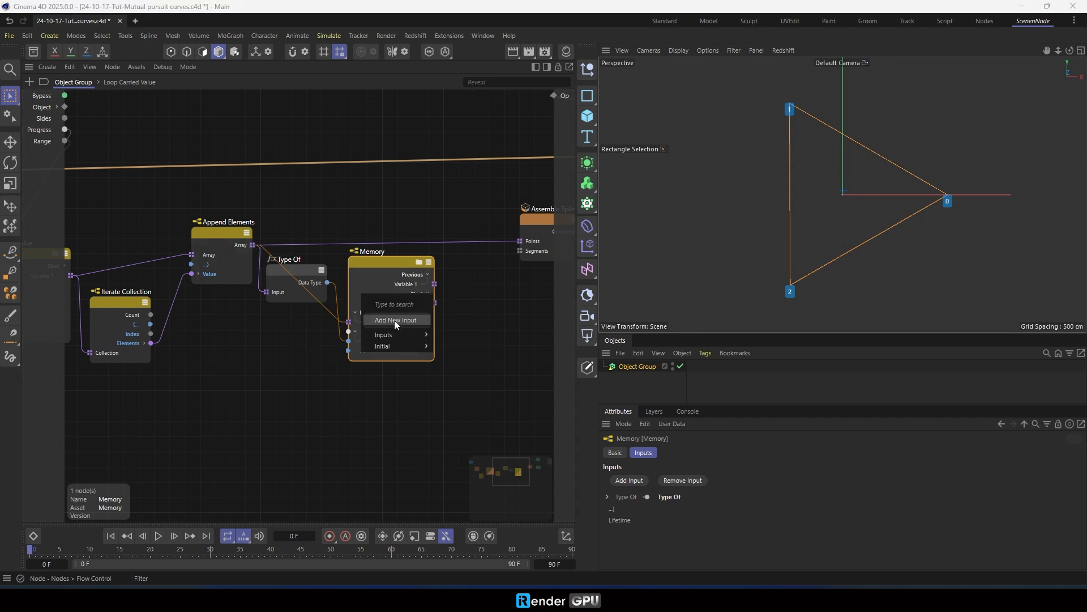
click(185, 341)
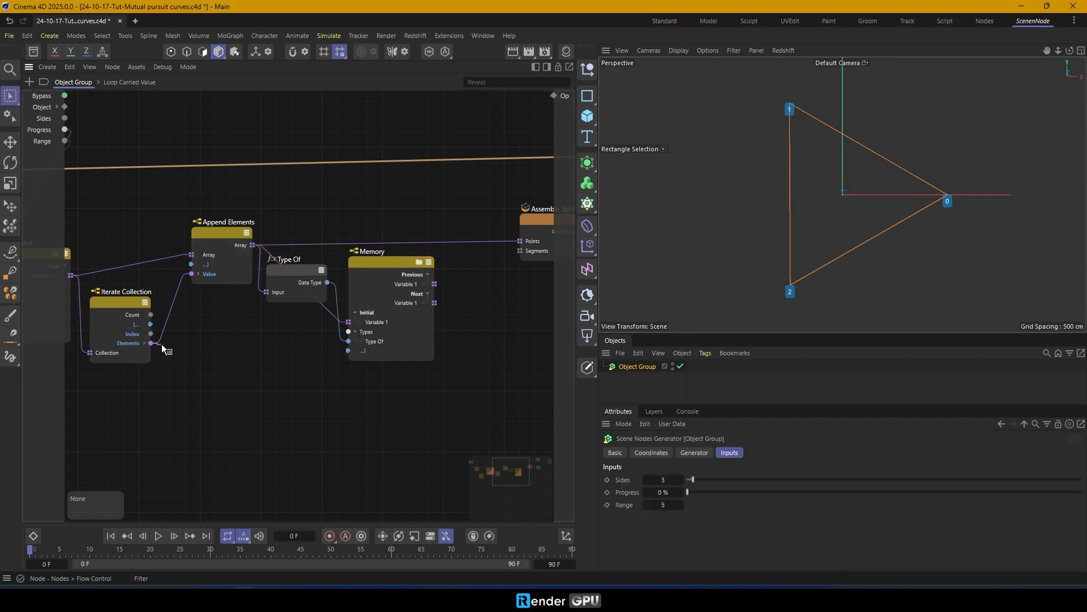
Wire the Iterate Collection Elements through a Type Of node into Memory as a second type, and move the first Type Of node clear
drag(162, 345, 161, 345)
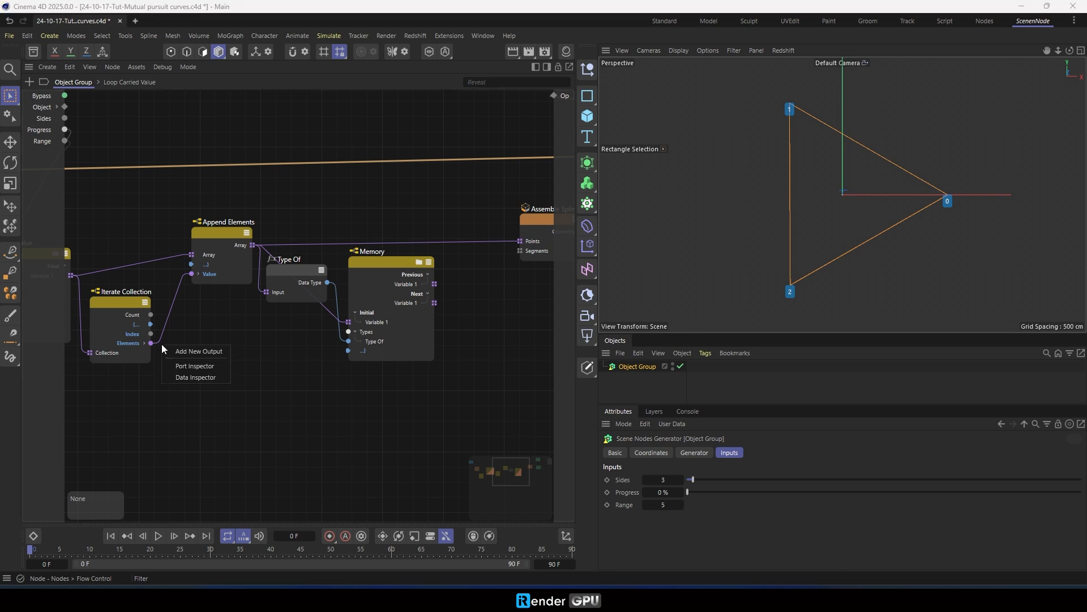
right_drag(152, 343, 358, 347)
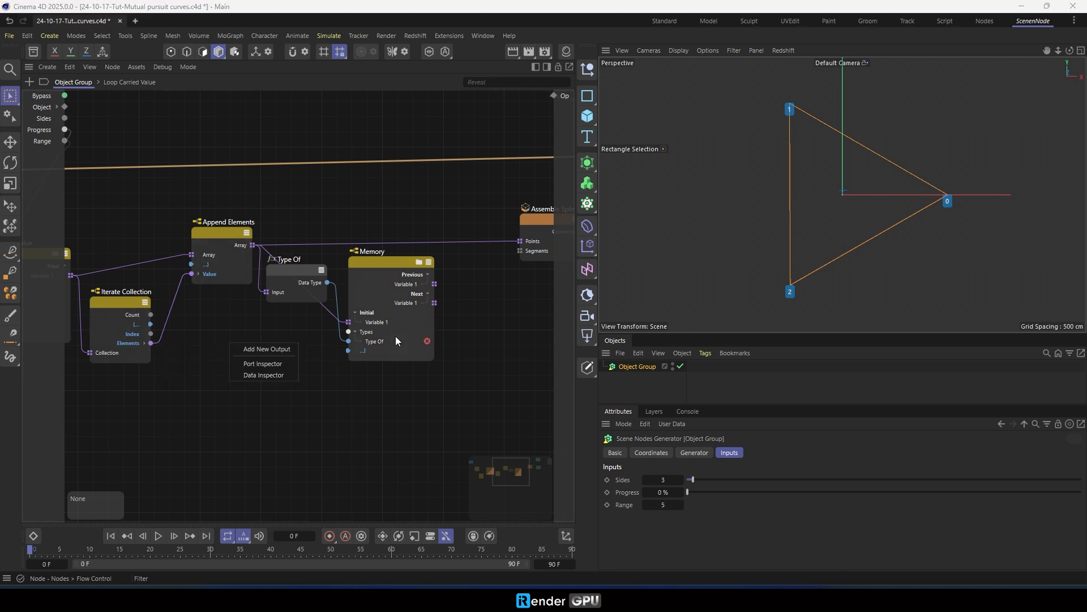
click(427, 332)
drag(151, 343, 348, 379)
drag(300, 271, 304, 188)
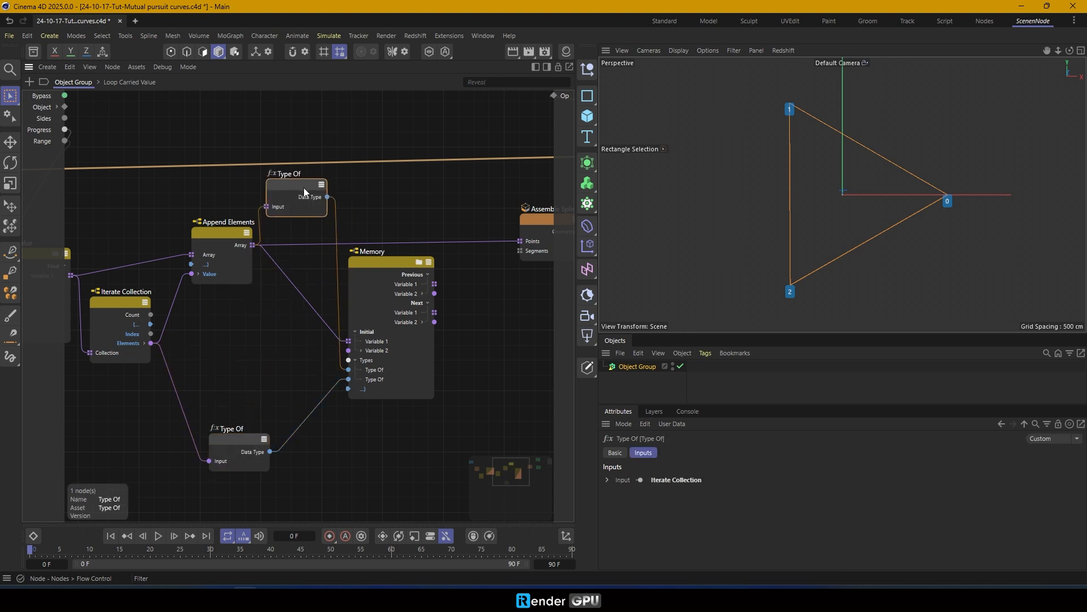
Add two new inputs to the Memory node, fed by the Append Elements Array and the Iterate Collection Elements
right_drag(253, 246, 362, 306)
click(376, 329)
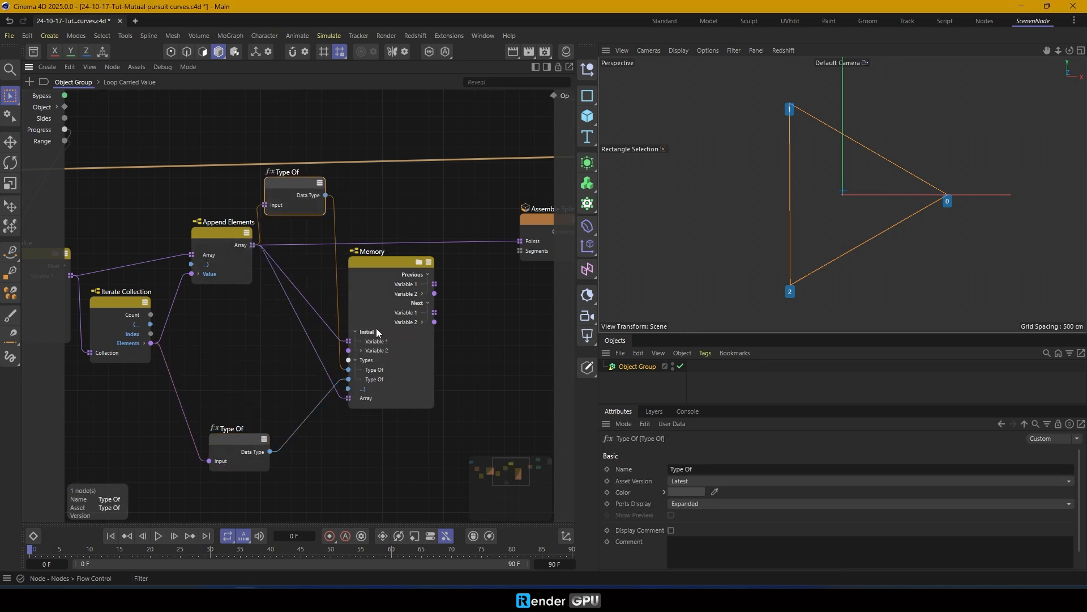
drag(151, 342, 363, 318)
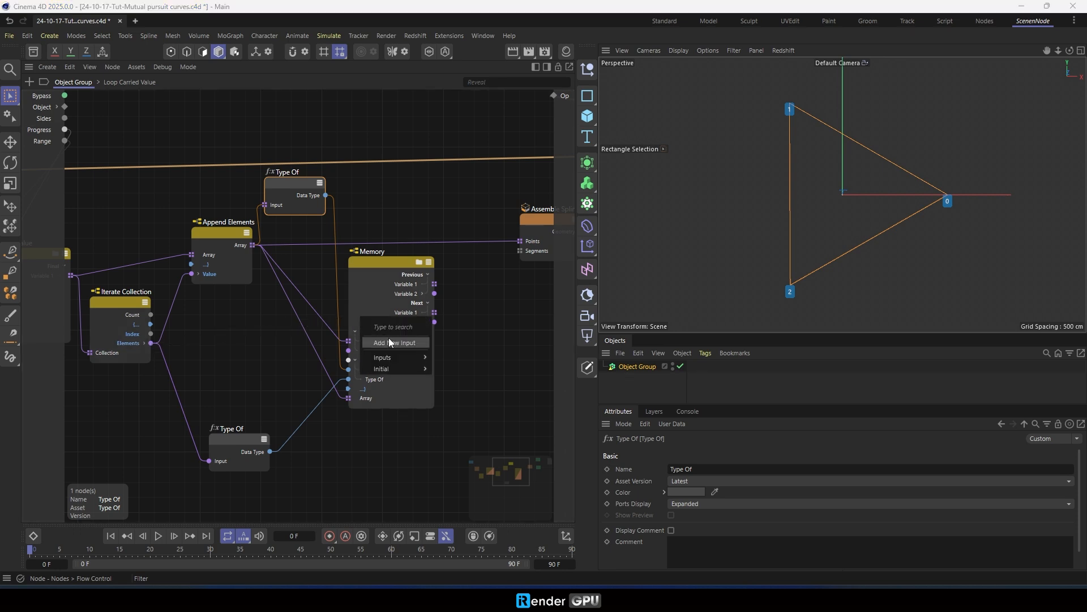
click(380, 341)
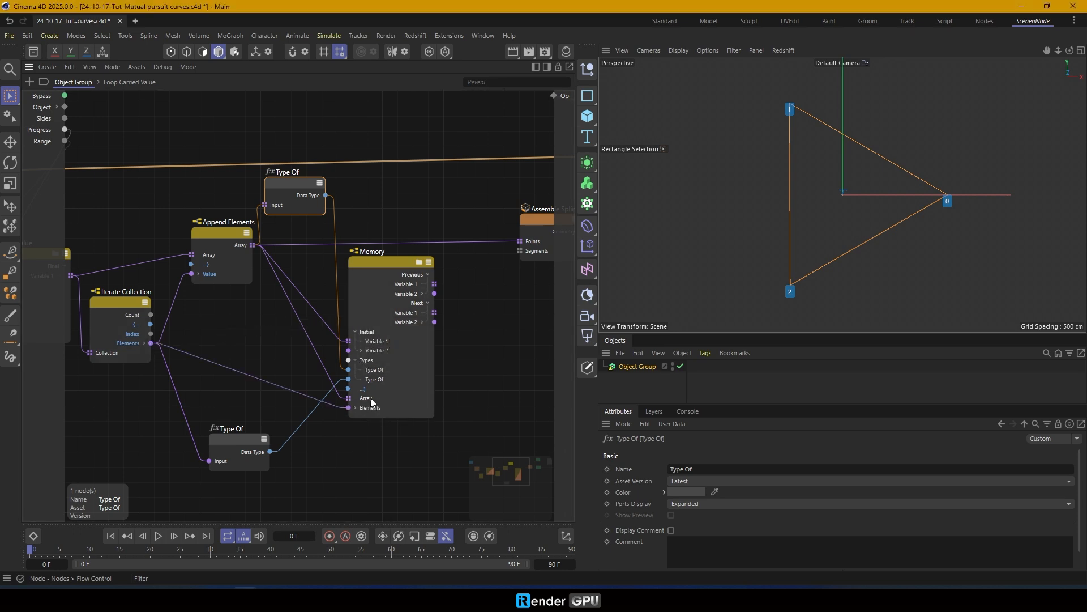
Delete both Type Of nodes connected to the Memory node
key(Delete)
click(254, 444)
key(Delete)
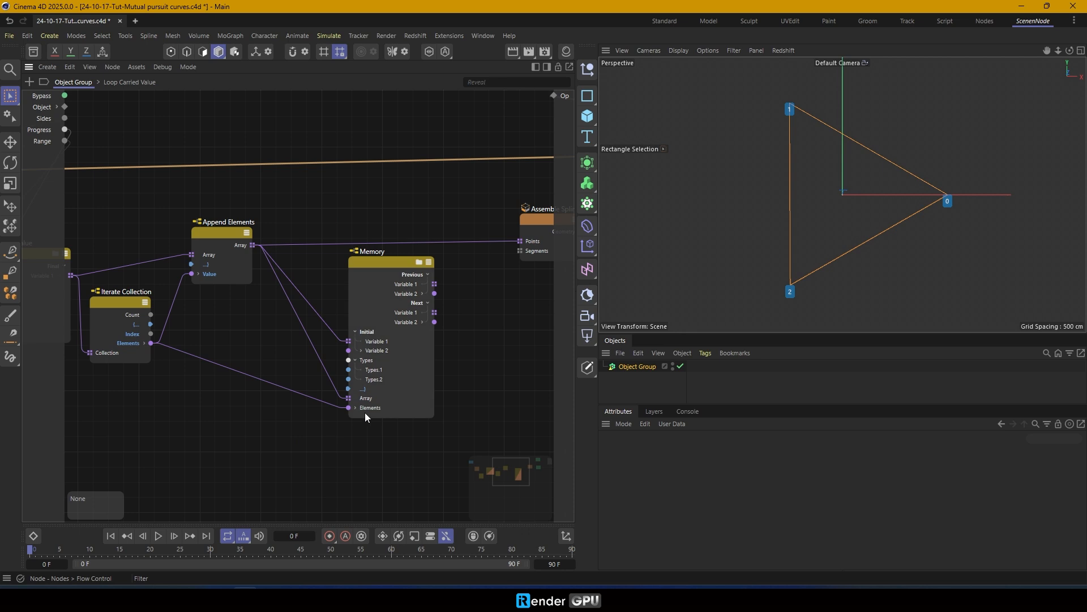
Rename the Memory node's Array input to Points and its Elements input to Position
double_click(369, 399)
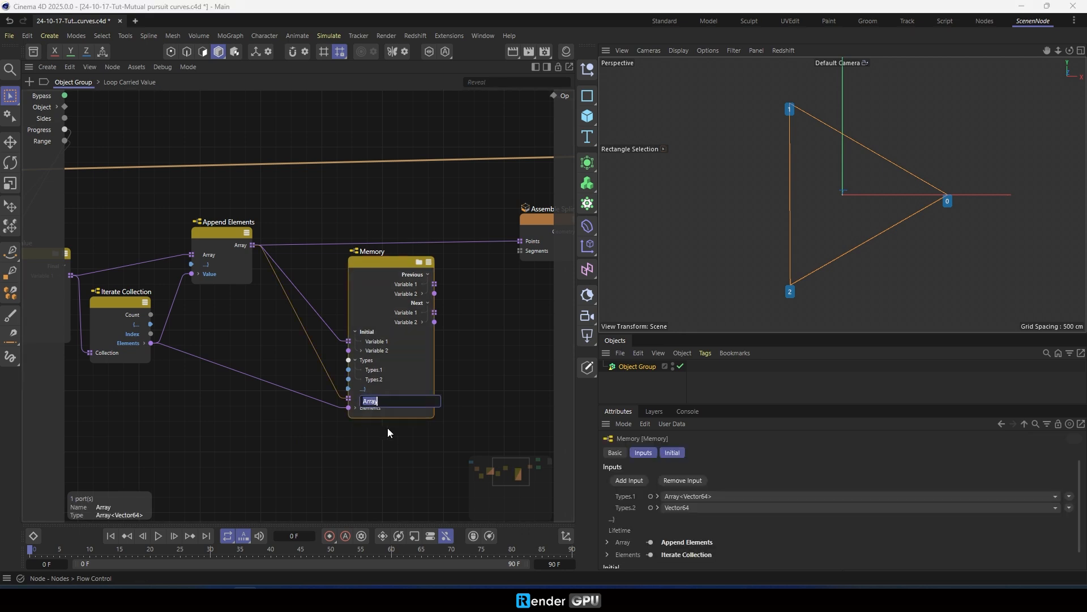
text(Points)
key(Return)
double_click(368, 408)
text(Pos)
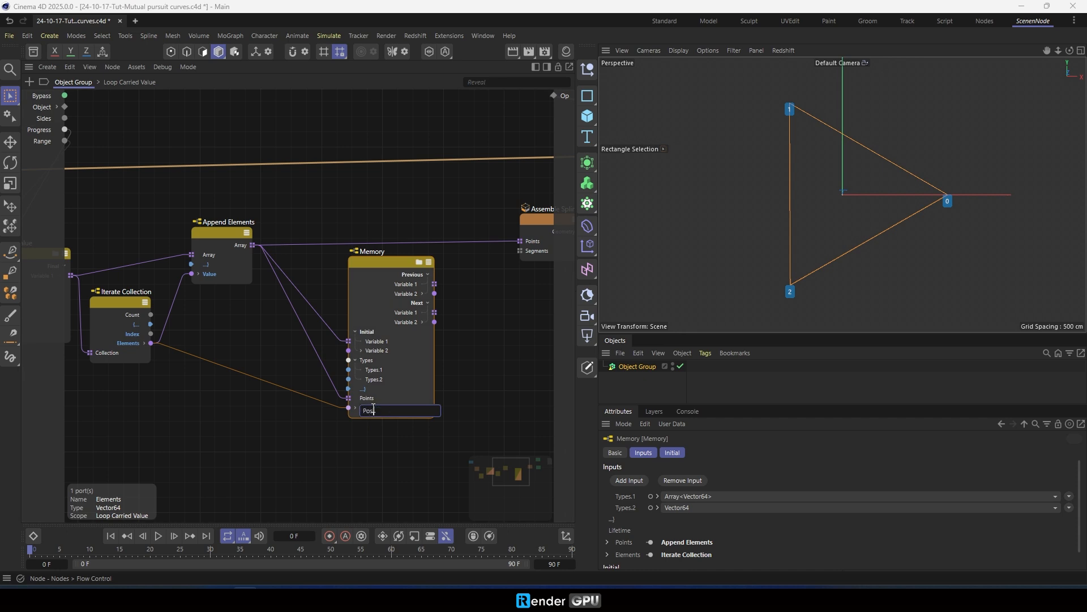
text(ition)
key(Return)
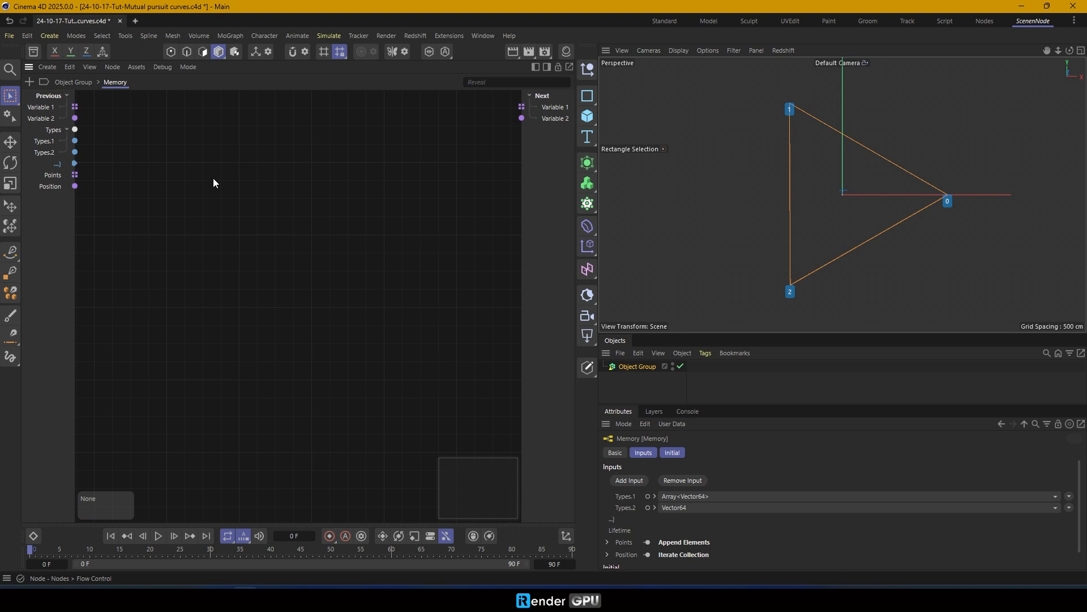
Add an Append Elements node inside the Memory node and wire the previous Variable 1 into its Array
key(shift+c)
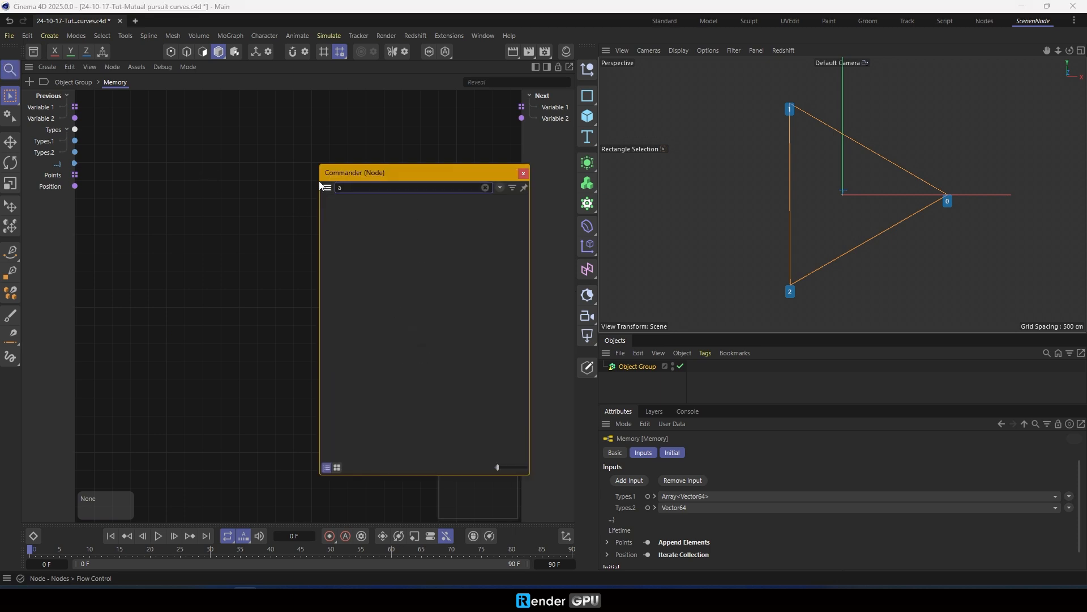
text(ap)
drag(374, 305, 338, 154)
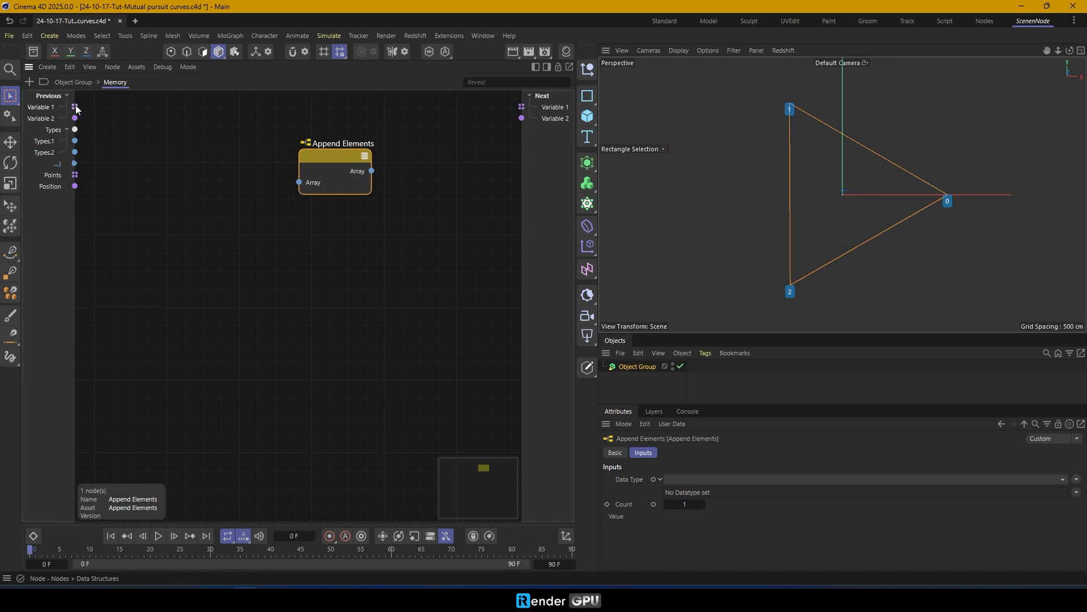
drag(243, 179, 299, 183)
drag(302, 142, 304, 160)
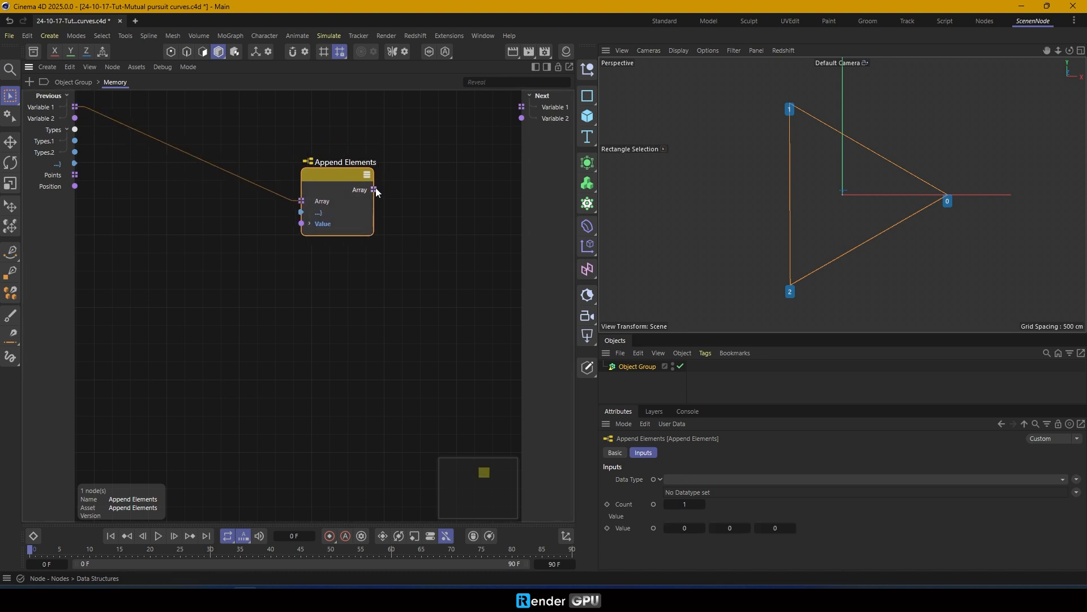
Add an Iterate Collection node fed by Points, wire its Elements to the Append Elements Value, and return to the Object Group graph
click(182, 246)
key(shift+c)
text(ite)
drag(240, 274, 220, 245)
drag(75, 175, 181, 305)
drag(232, 248, 230, 241)
drag(252, 286, 302, 223)
click(85, 83)
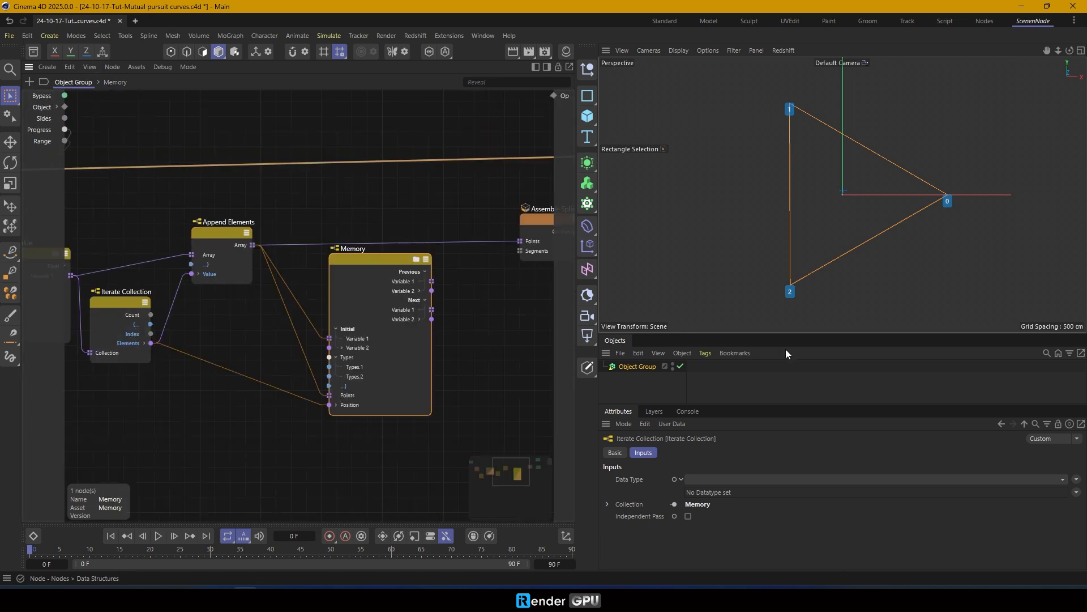
Keyframe the Object Group's Progress across the timeline, starting at 0% on frame 0, and preview the animation
click(637, 368)
drag(688, 491, 612, 488)
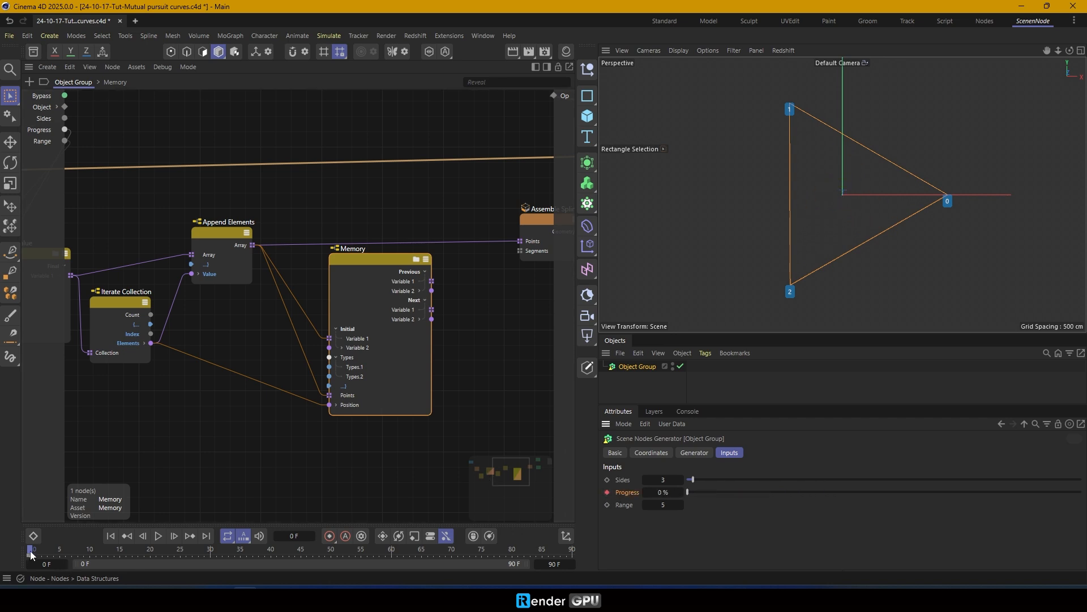
click(609, 493)
drag(568, 551, 27, 564)
click(160, 536)
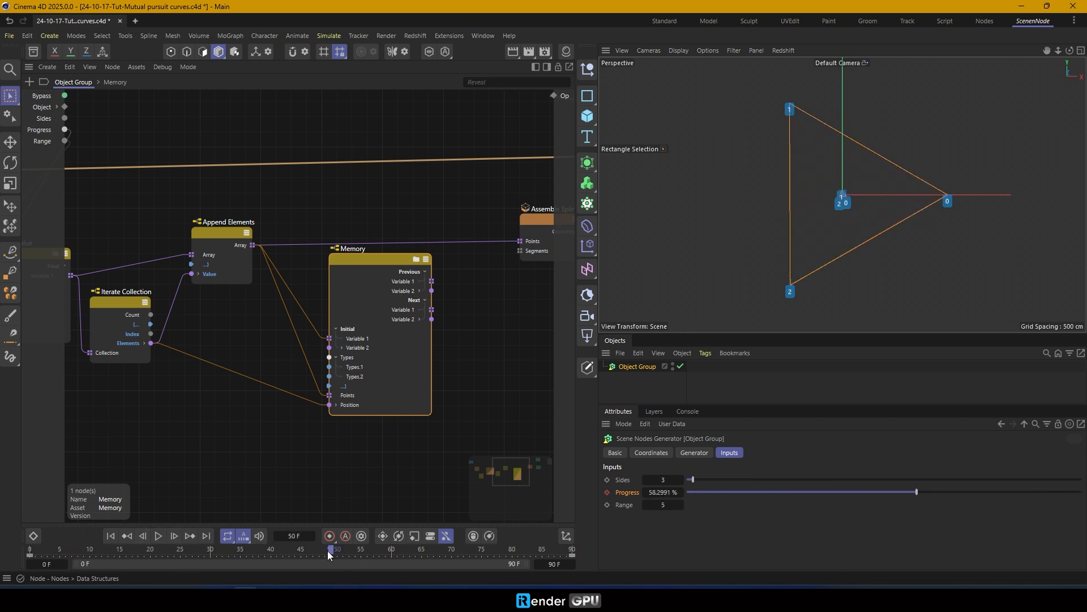
drag(330, 553, 18, 548)
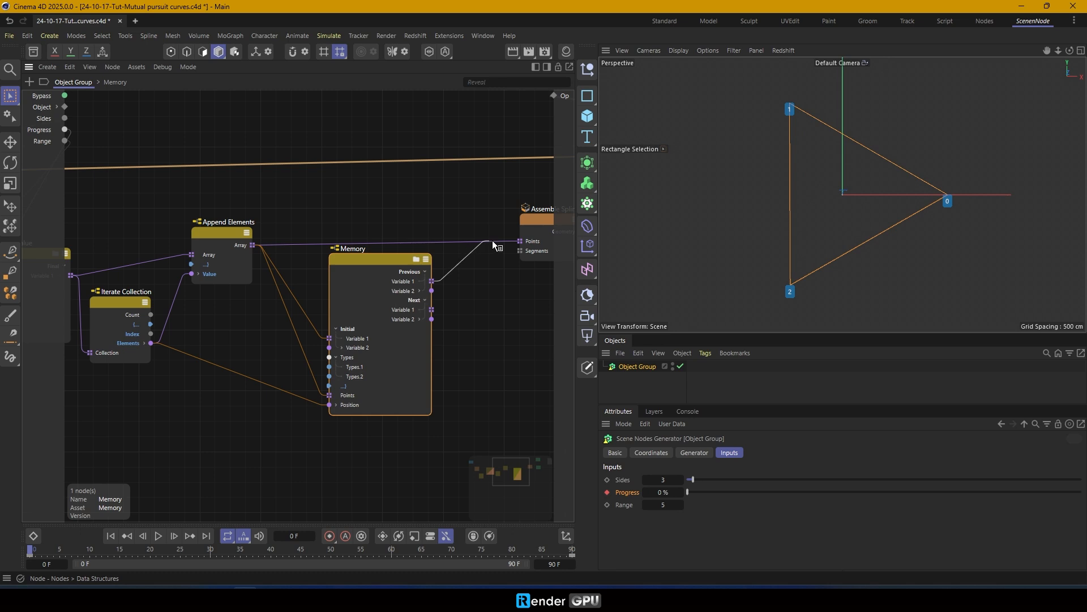
Connect Memory's previous Variable 1 to the Assemble Spline Points and test the accumulation with Progress at 10% and timeline playback
drag(689, 496, 725, 491)
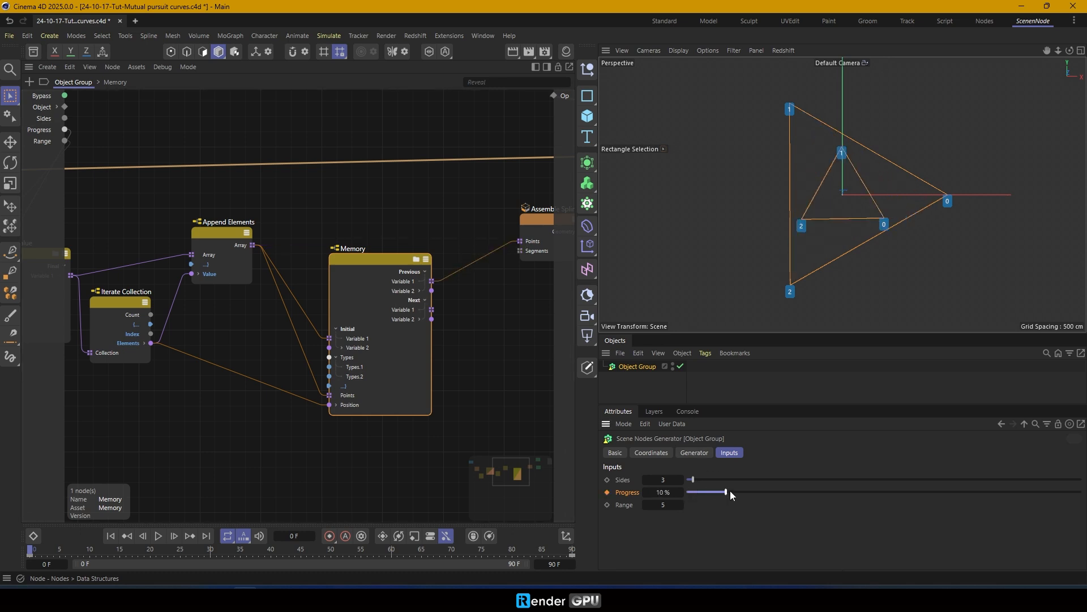
click(160, 536)
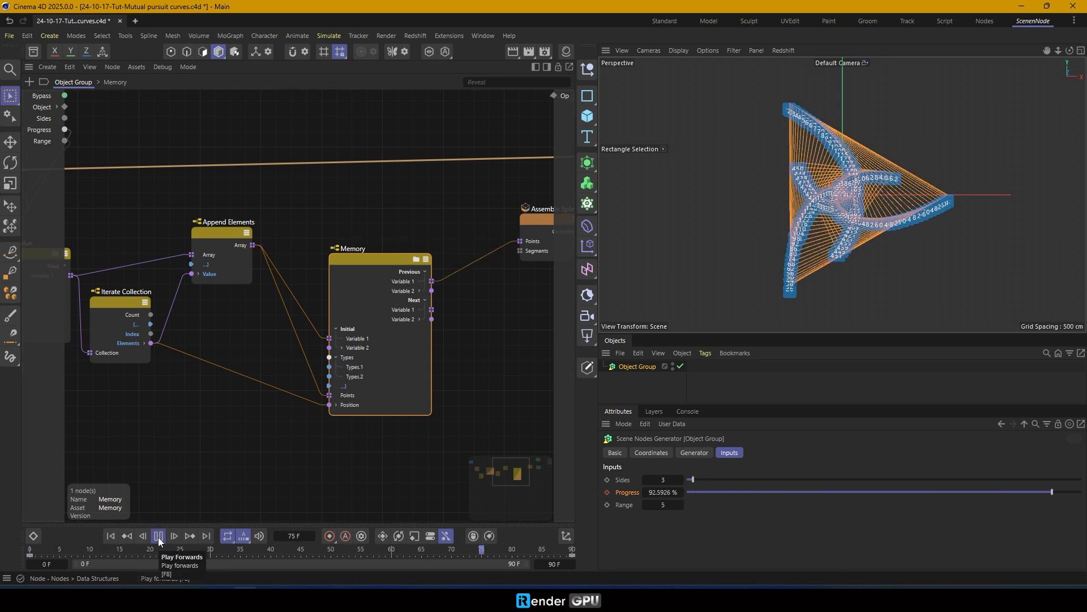
click(160, 536)
drag(437, 549, 31, 549)
Turn off the point number labels in the perspective viewport
click(679, 50)
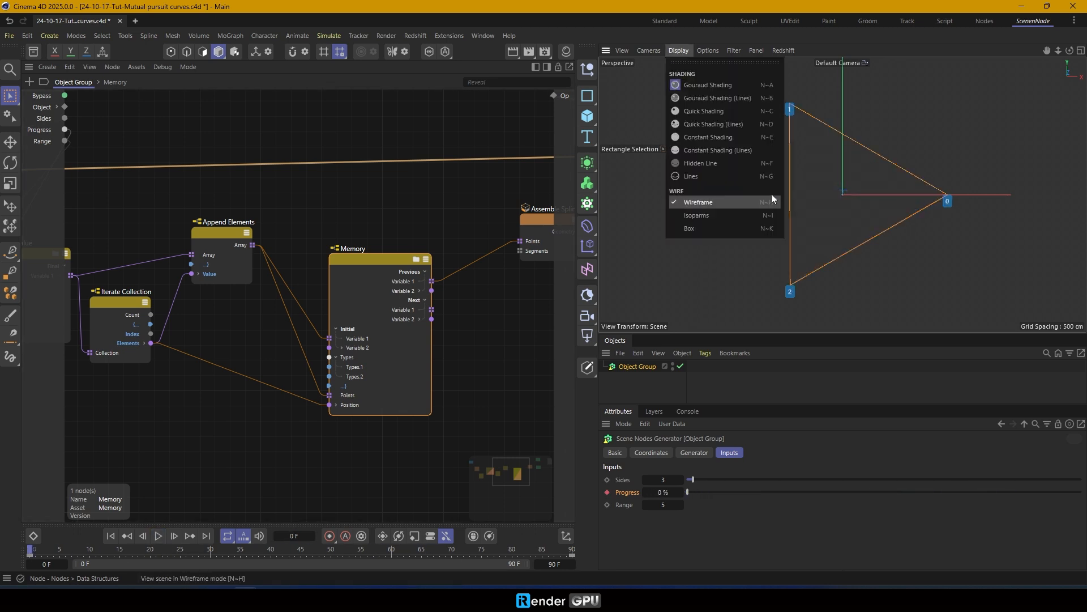
mouse_move(709, 51)
click(704, 372)
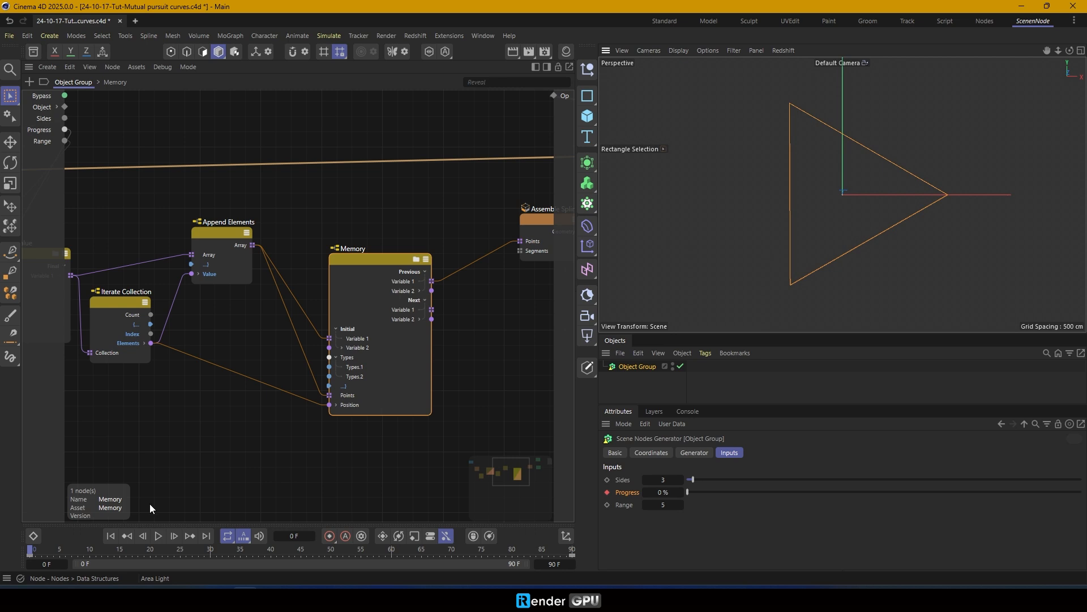
Set Sides to 4 and play the pursuit animation from frame 0
mouse_move(32, 552)
mouse_down()
mouse_move(591, 572)
mouse_move(30, 572)
mouse_up()
click(681, 481)
mouse_move(29, 554)
mouse_down()
mouse_move(593, 547)
mouse_move(28, 551)
mouse_up()
click(157, 537)
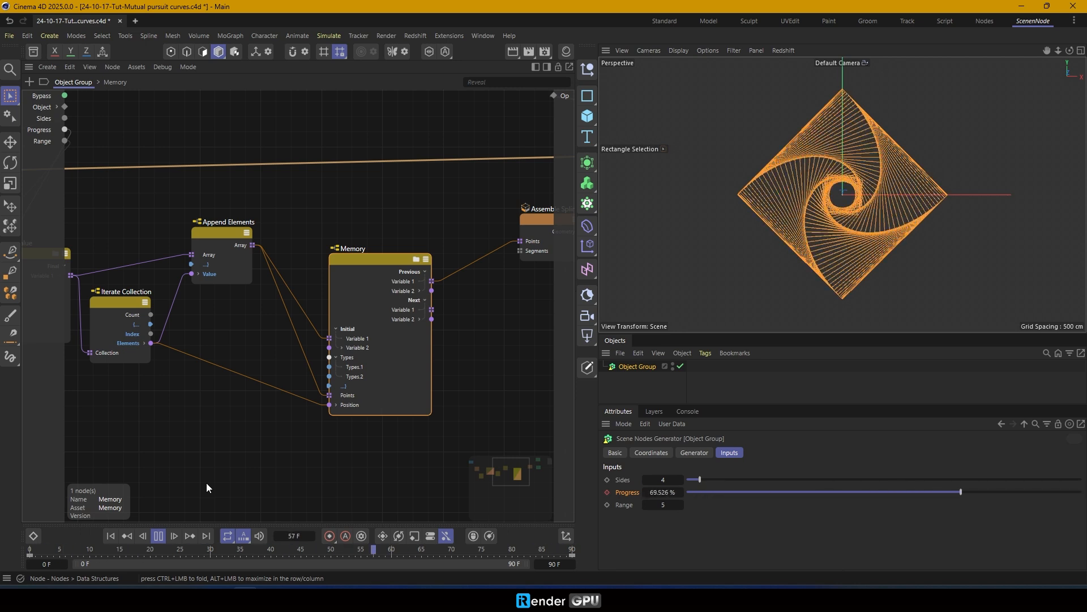
Set the timeline playback mode to Simple and return to frame 0
click(228, 536)
click(265, 505)
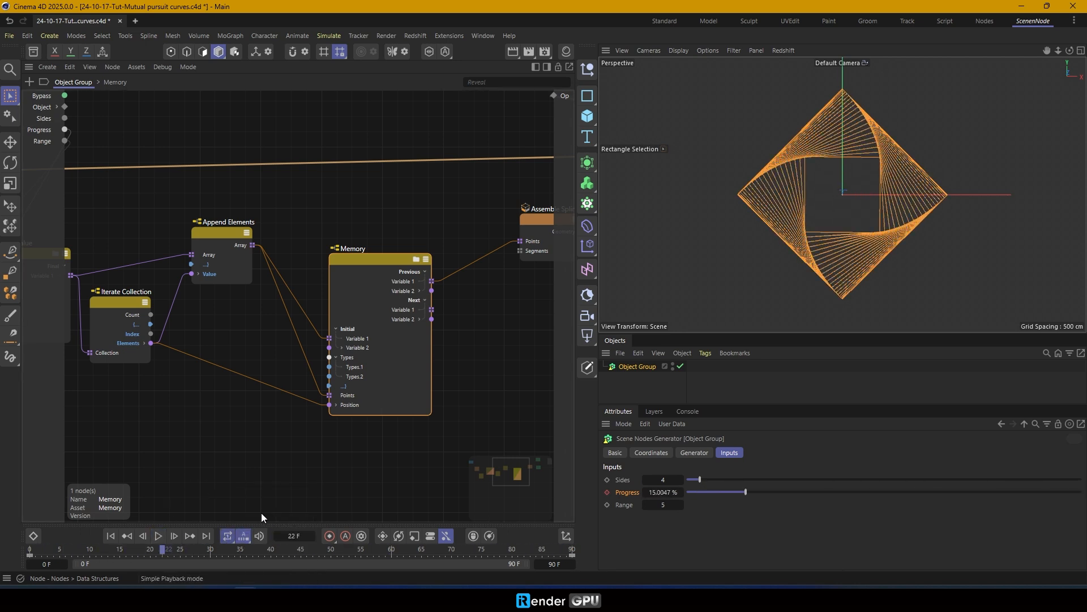
drag(160, 550, 29, 551)
Spread out the Memory, Append Elements, Iterate Collection and Loop Carried Value nodes to tidy the graph
scroll(287, 345, down, 3)
alt+middle_drag(293, 338, 370, 331)
drag(400, 282, 456, 281)
drag(300, 267, 378, 274)
drag(256, 303, 339, 313)
drag(181, 283, 222, 289)
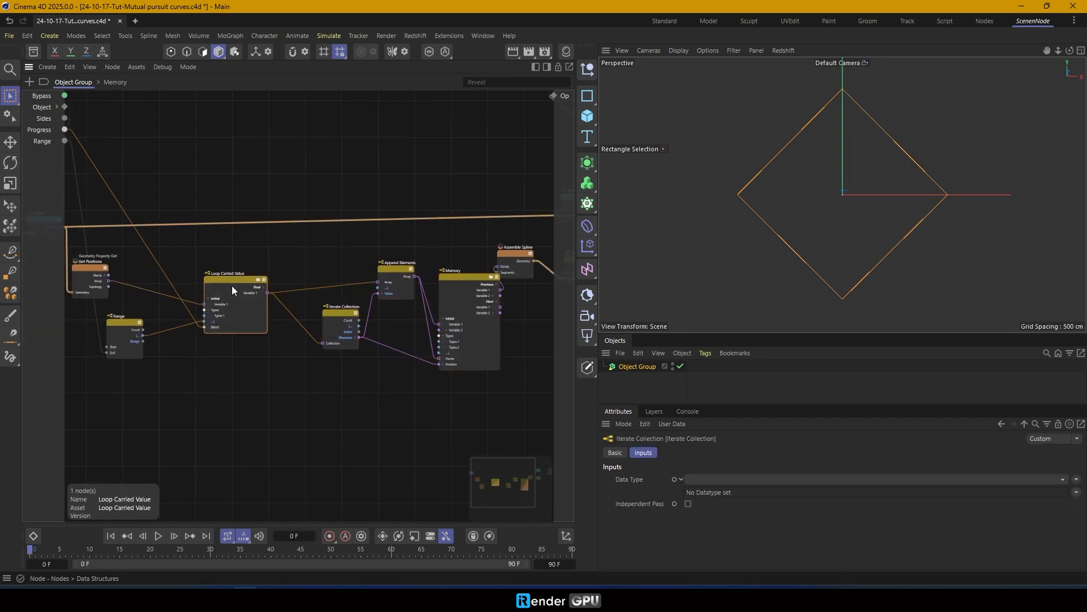
Set the Object Group's Sides to 5, play the animation, and return to frame 0
click(636, 366)
click(682, 478)
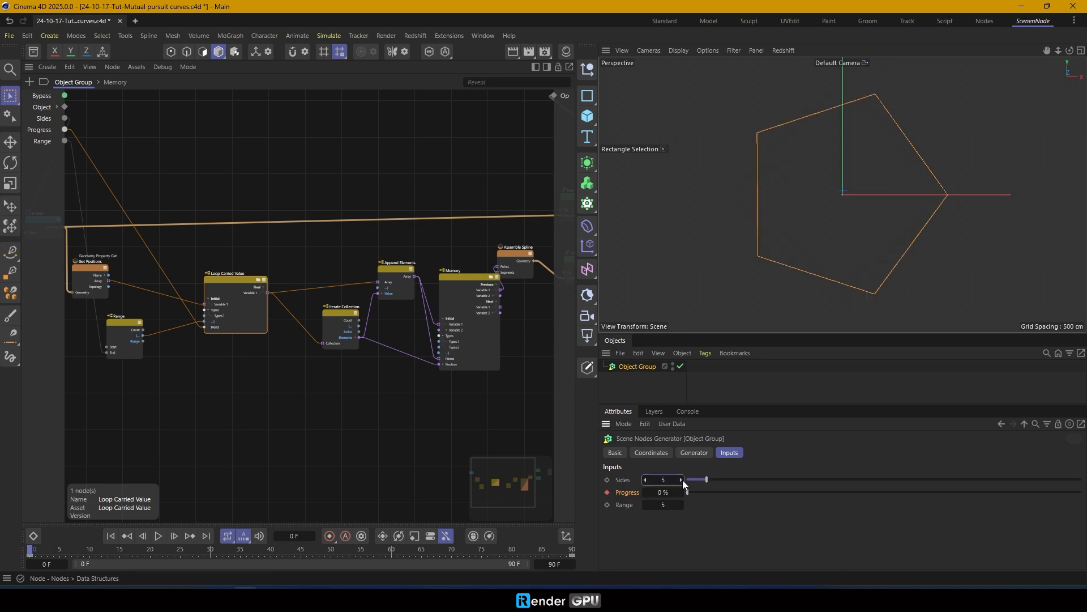
click(158, 535)
click(155, 535)
drag(257, 550, 30, 549)
Expose the Operation of the index Subtract node inside Loop Carried Value as an input of the Object Group
double_click(262, 281)
scroll(141, 306, up, 3)
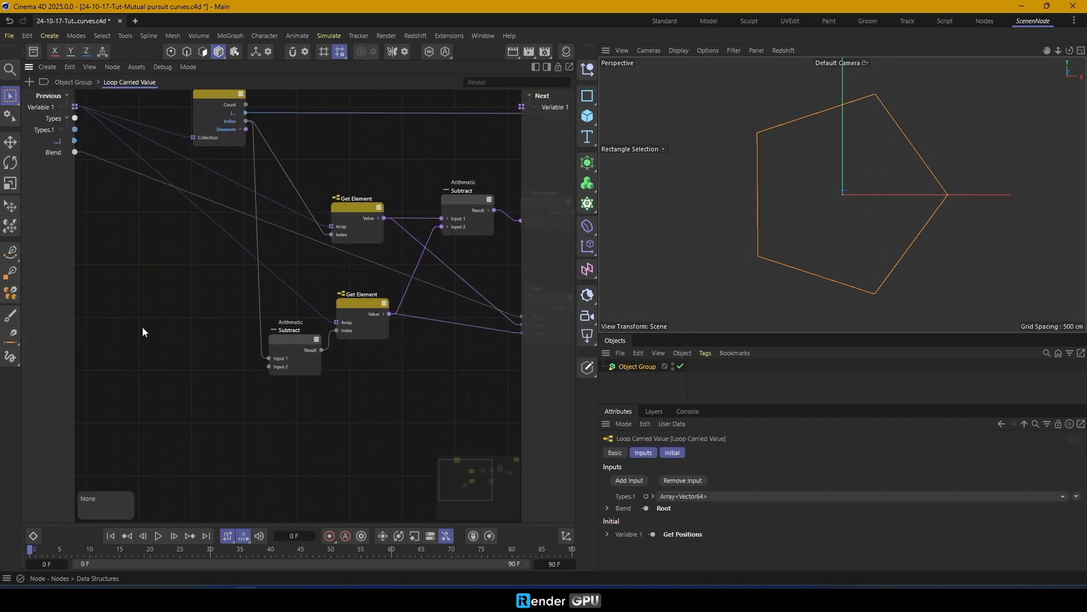
click(297, 342)
click(654, 479)
drag(271, 359, 51, 221)
click(73, 82)
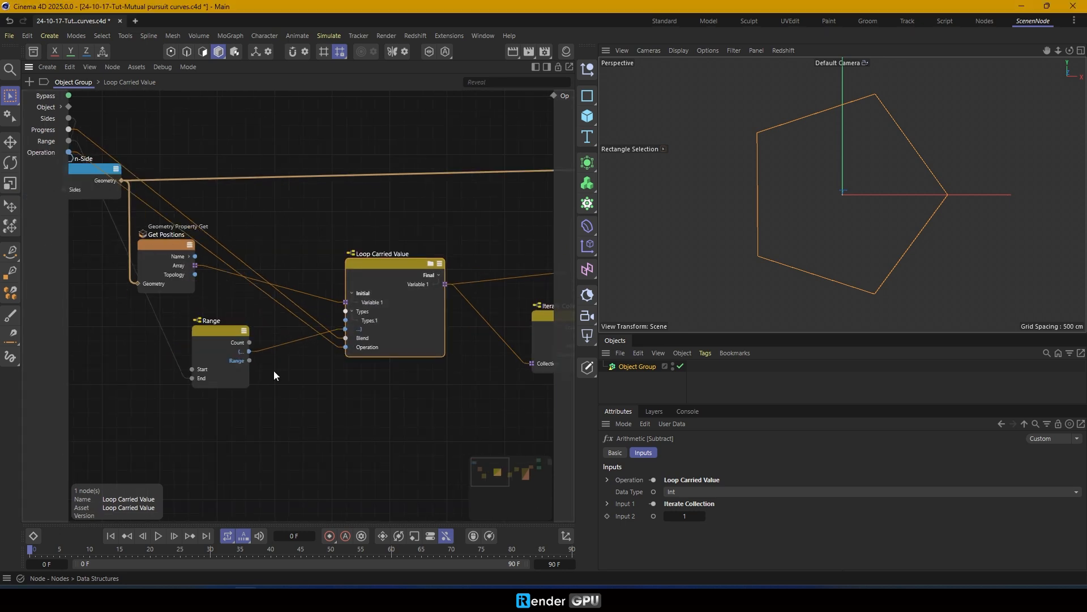
Play the Object Group's animation with Operation on Subtract and return to frame 0
click(637, 366)
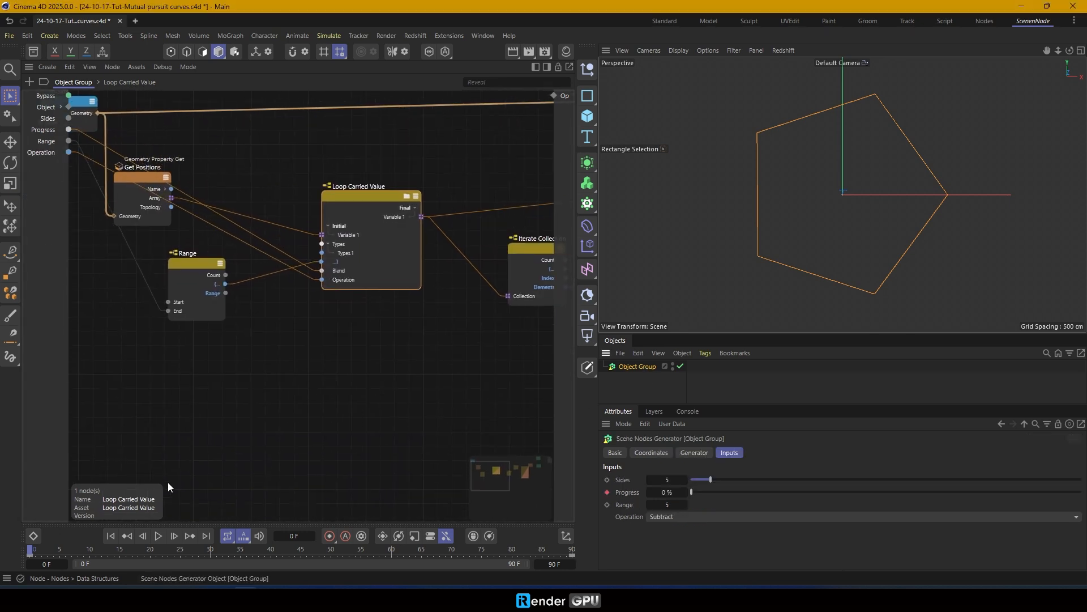
click(158, 536)
click(160, 537)
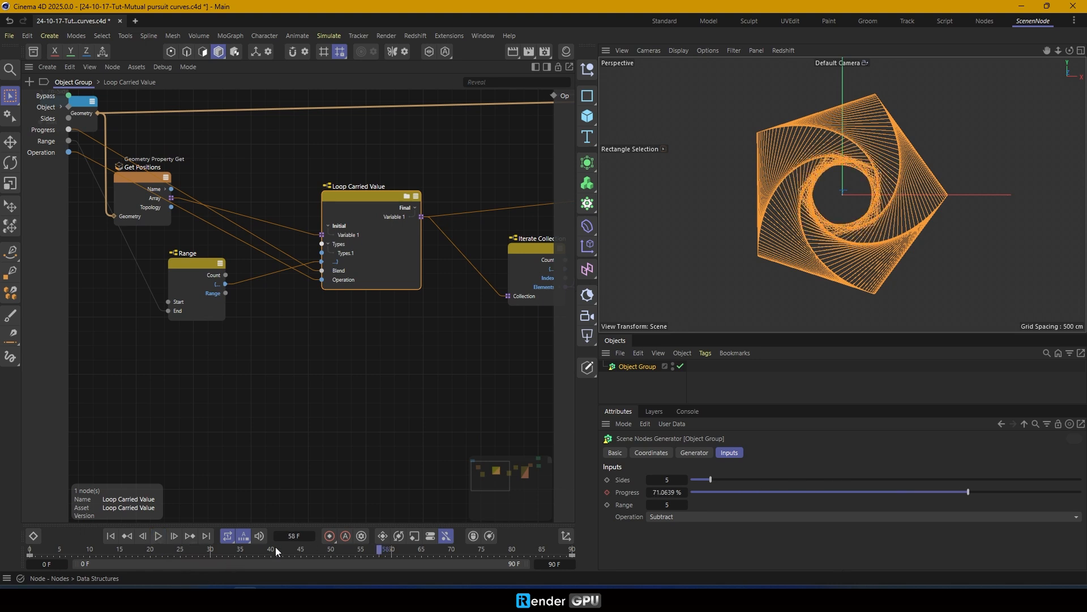
drag(381, 553, 30, 552)
Set the Object Group's Operation to Add, play the animation, and return to frame 0
click(685, 518)
click(674, 527)
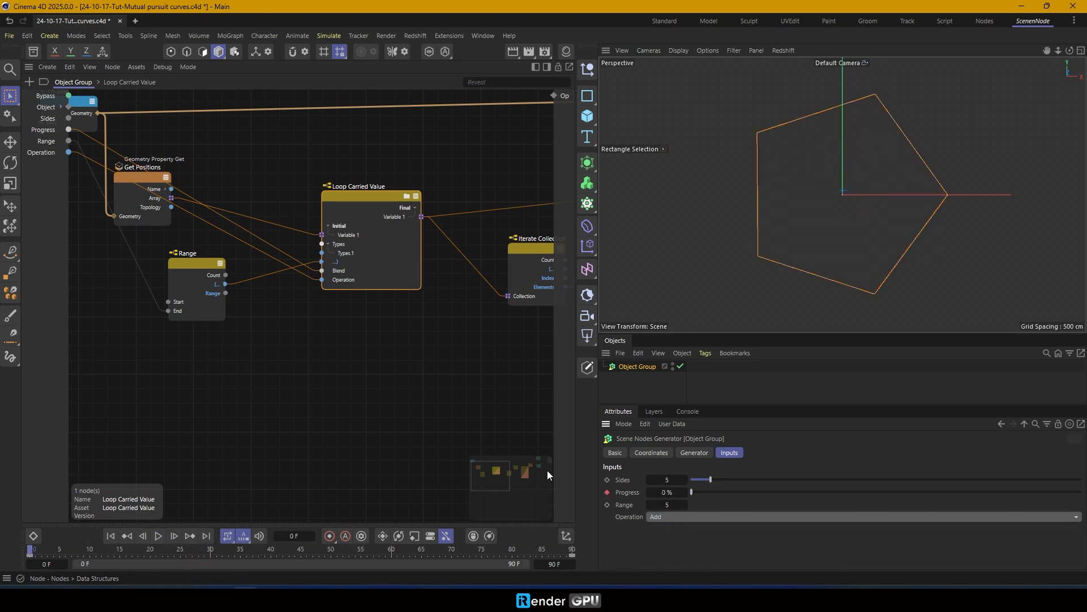
click(160, 537)
click(160, 537)
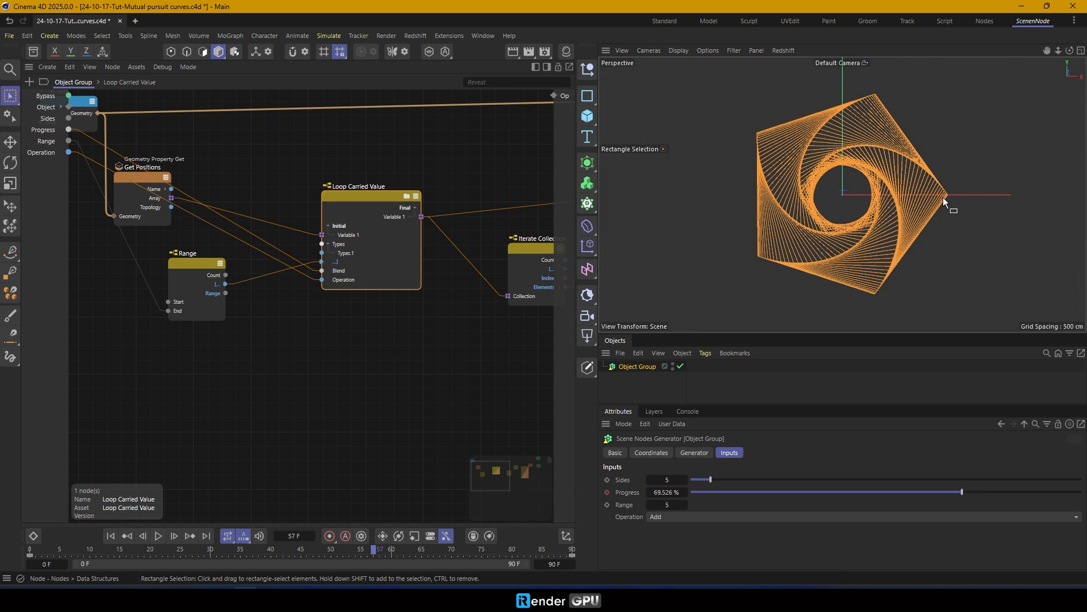
drag(374, 551, 30, 551)
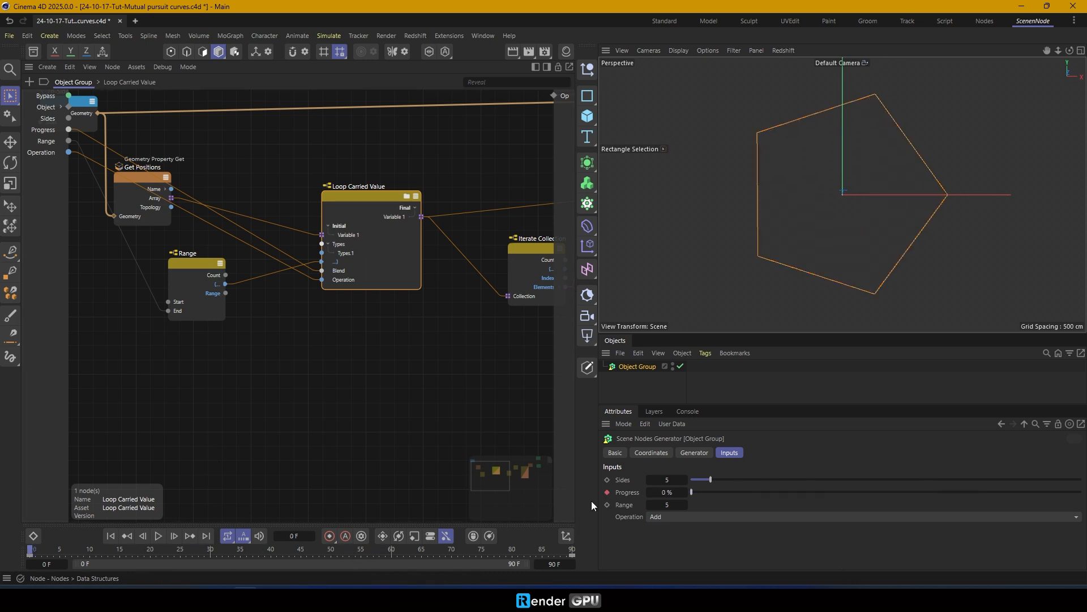
Set the Operation back to Subtract, replay the animation, and return to frame 0
click(710, 517)
click(672, 544)
click(158, 537)
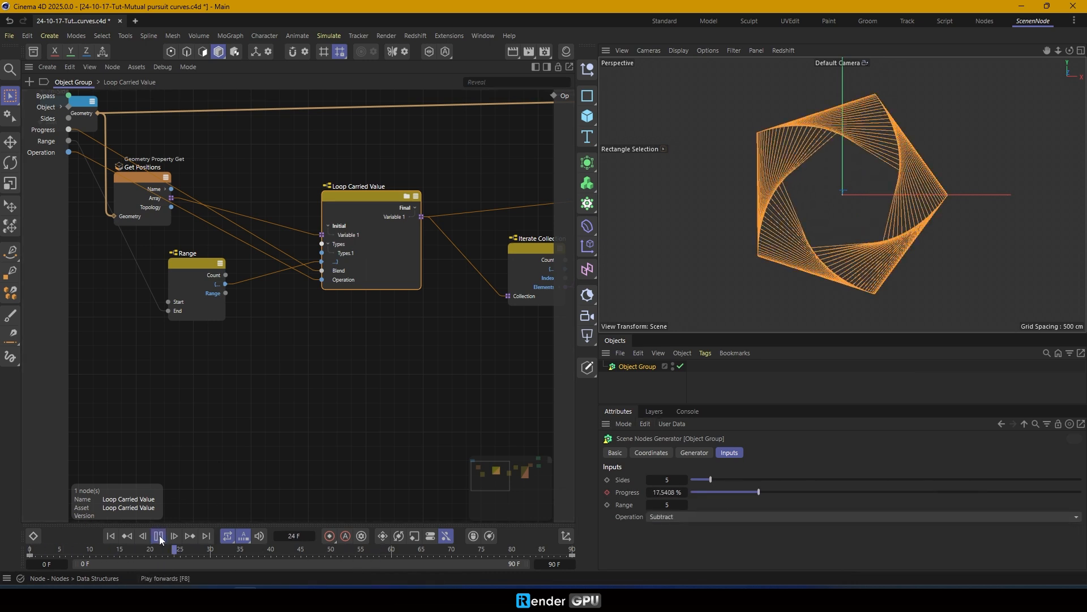
drag(246, 550, 29, 551)
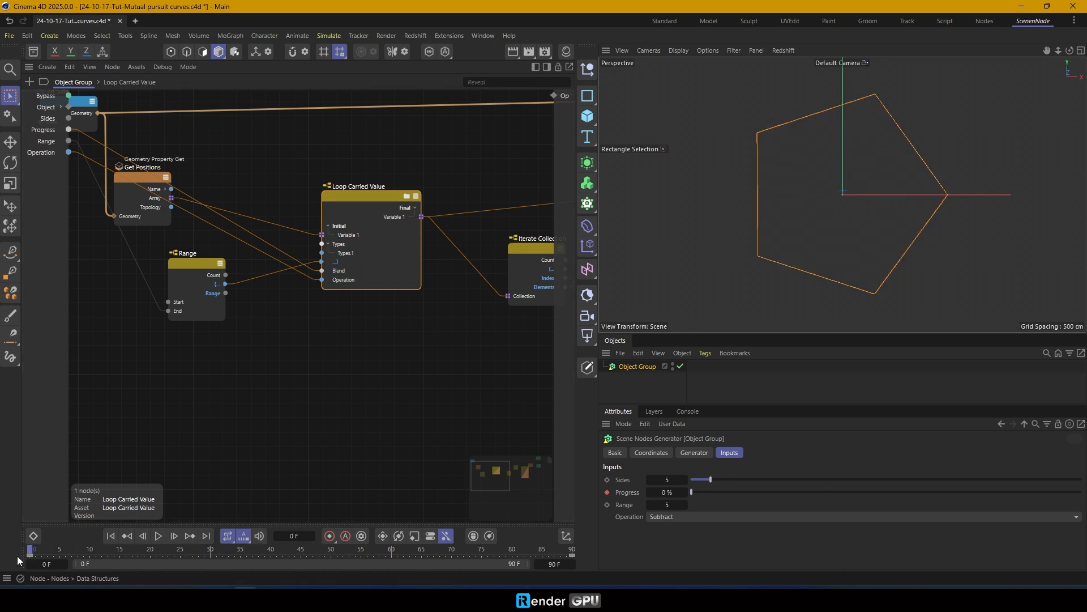
Set the Object Group's Sides to 6, play the animation, and return to frame 0
scroll(677, 479, up, 1)
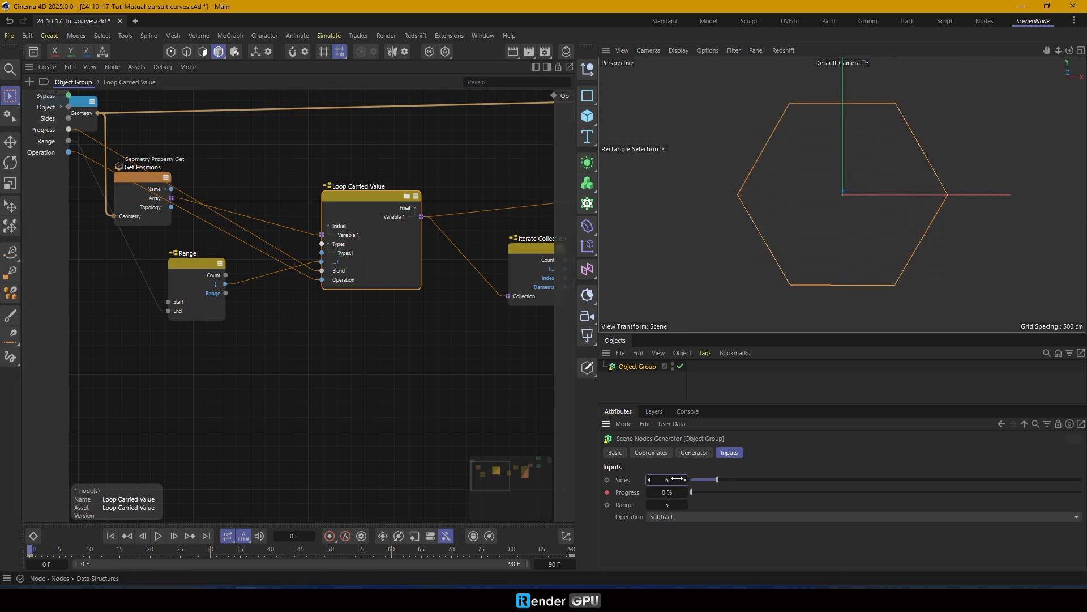
click(159, 537)
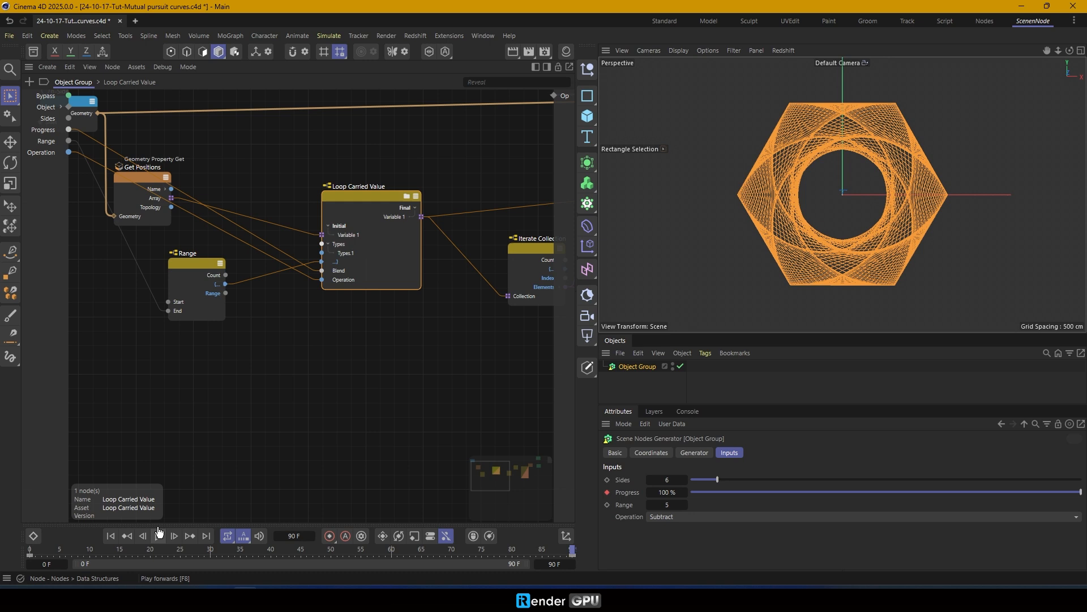
drag(575, 554, 28, 552)
Shift the Assemble Spline and Range nodes slightly to tidy the Object Group's node layout
scroll(332, 363, down, 5)
middle_drag(332, 363, 172, 362)
drag(456, 238, 472, 237)
middle_drag(166, 328, 199, 328)
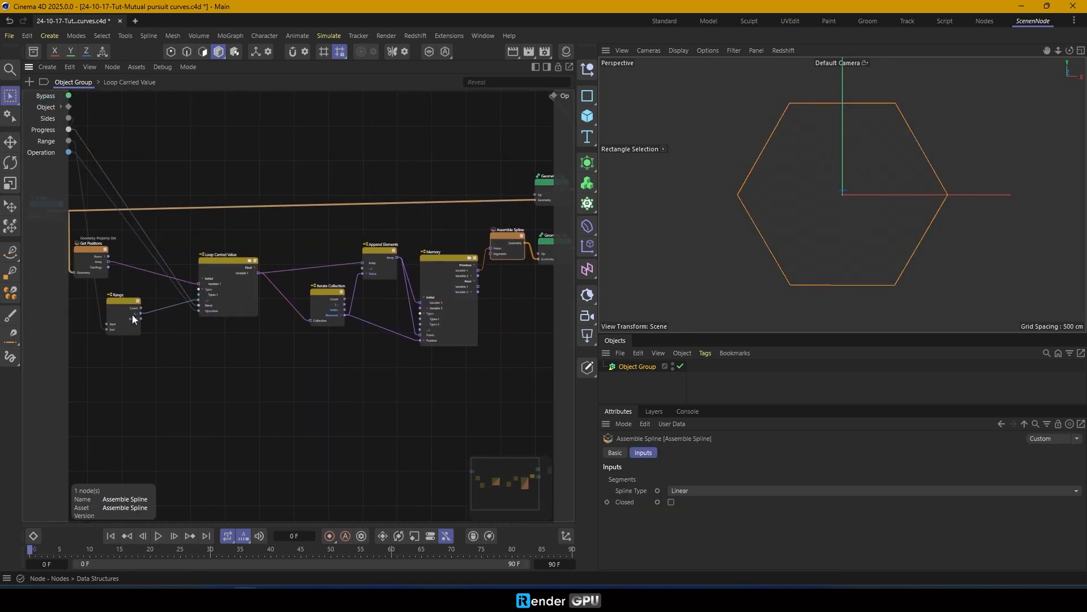
drag(126, 308, 148, 309)
Set the Object Group's Sides to 7, play the animation, and return to frame 0
click(644, 367)
click(685, 476)
click(159, 536)
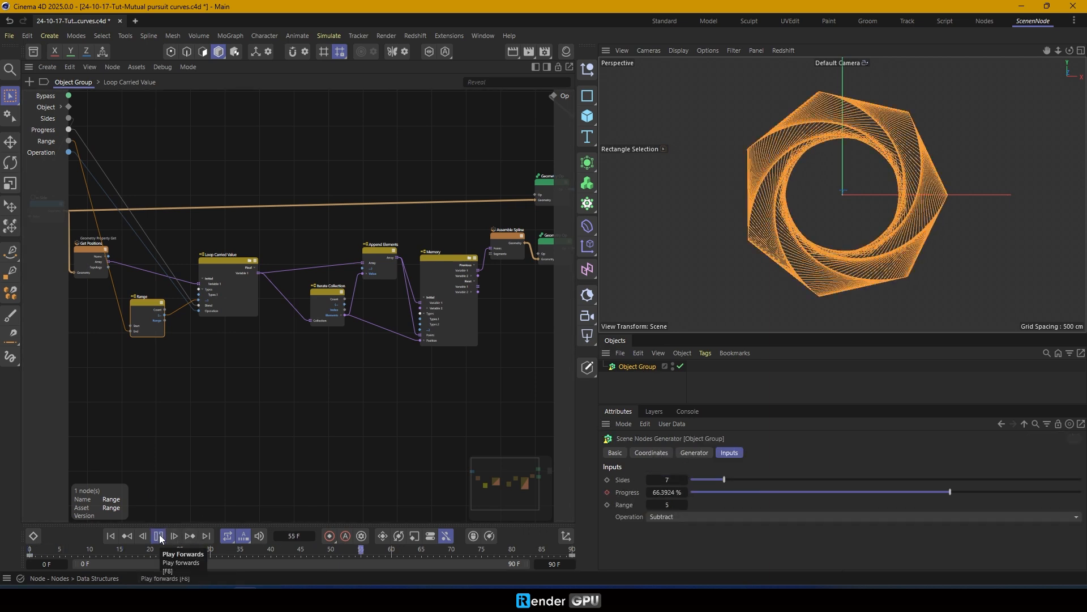
click(159, 537)
drag(536, 550, 35, 558)
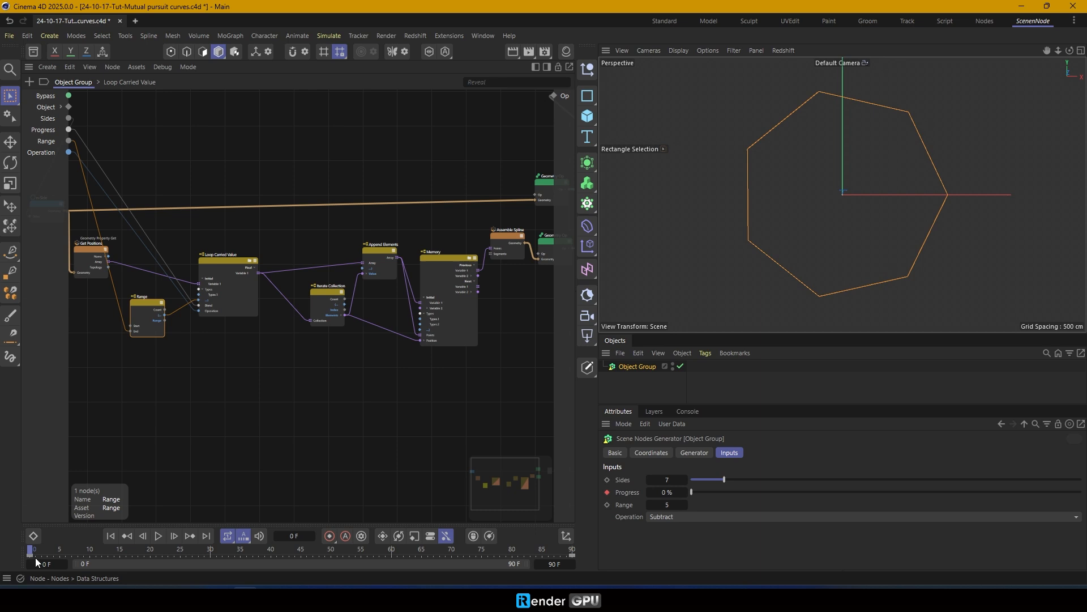
Play the seven-sided animation with Range set to 10 and return to frame 0
click(159, 536)
click(159, 536)
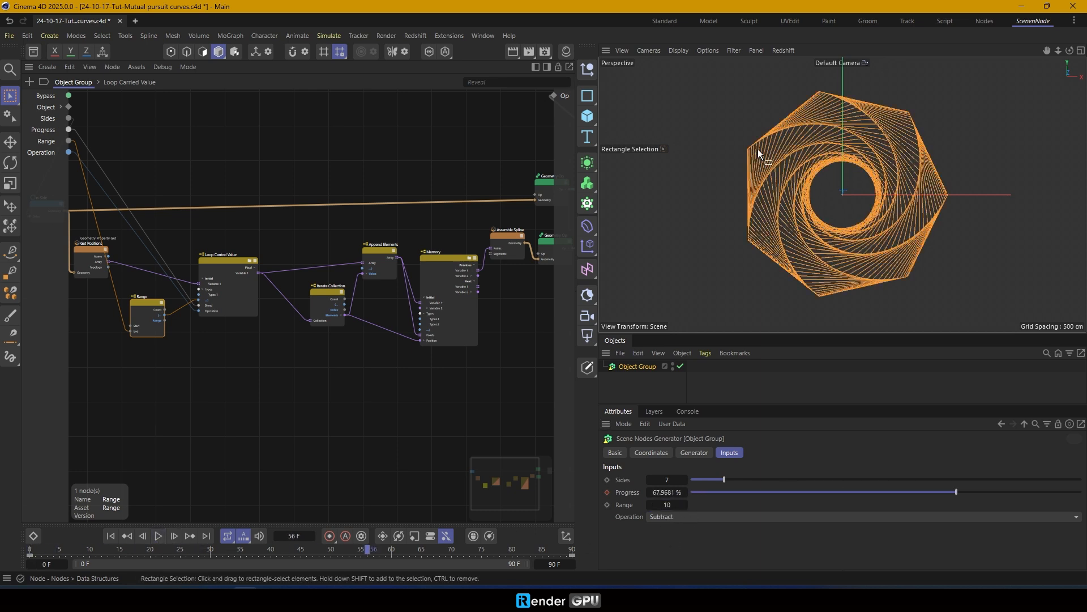
drag(367, 551, 1, 556)
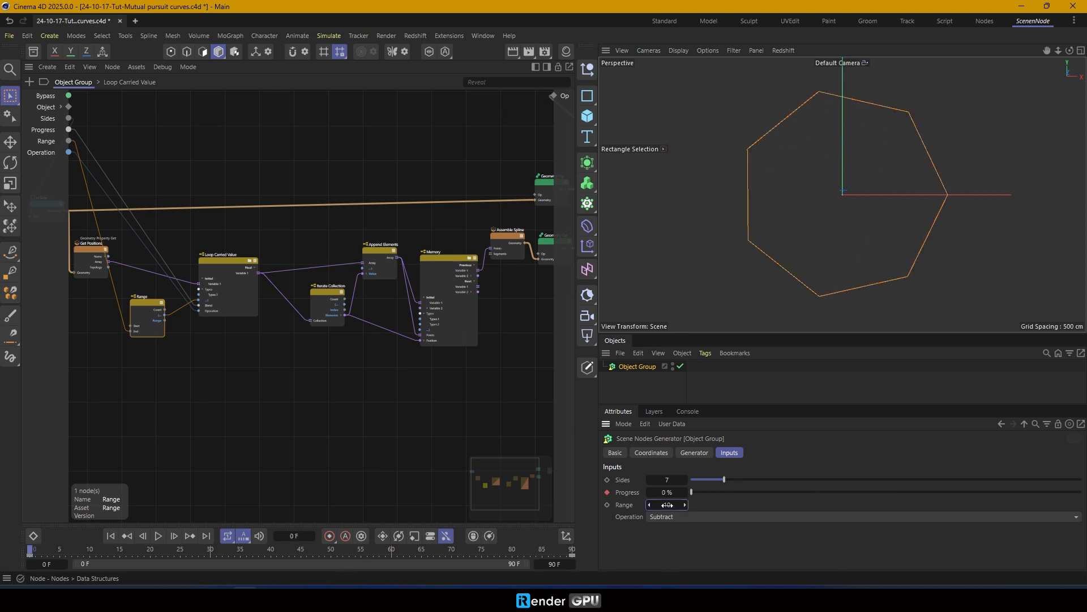
Set Range to 20 and Sides to 8, play the animation, and return to the start
click(687, 480)
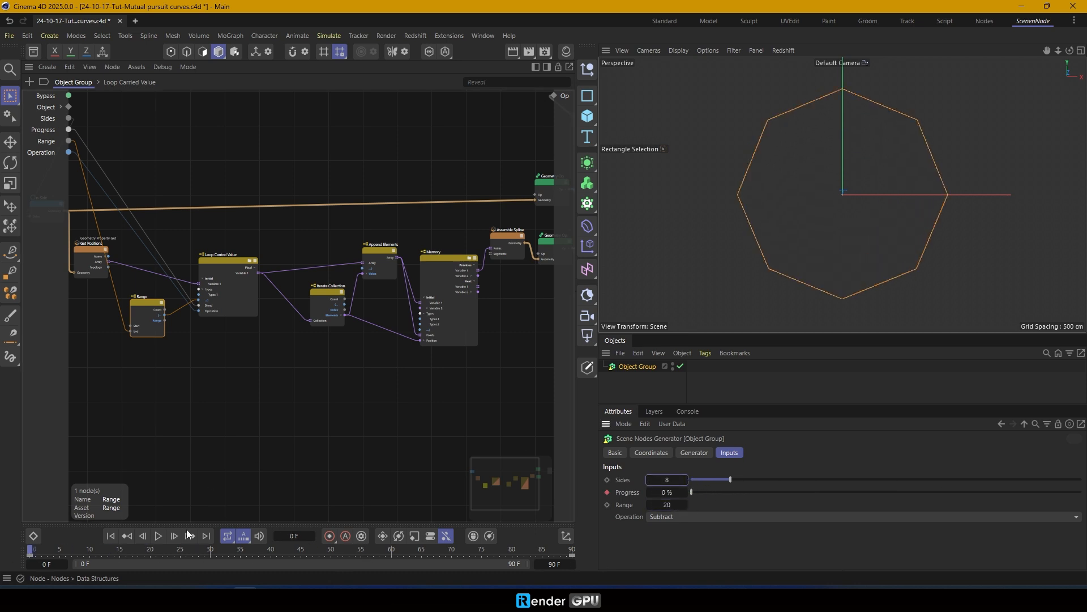
click(158, 536)
click(159, 536)
click(158, 536)
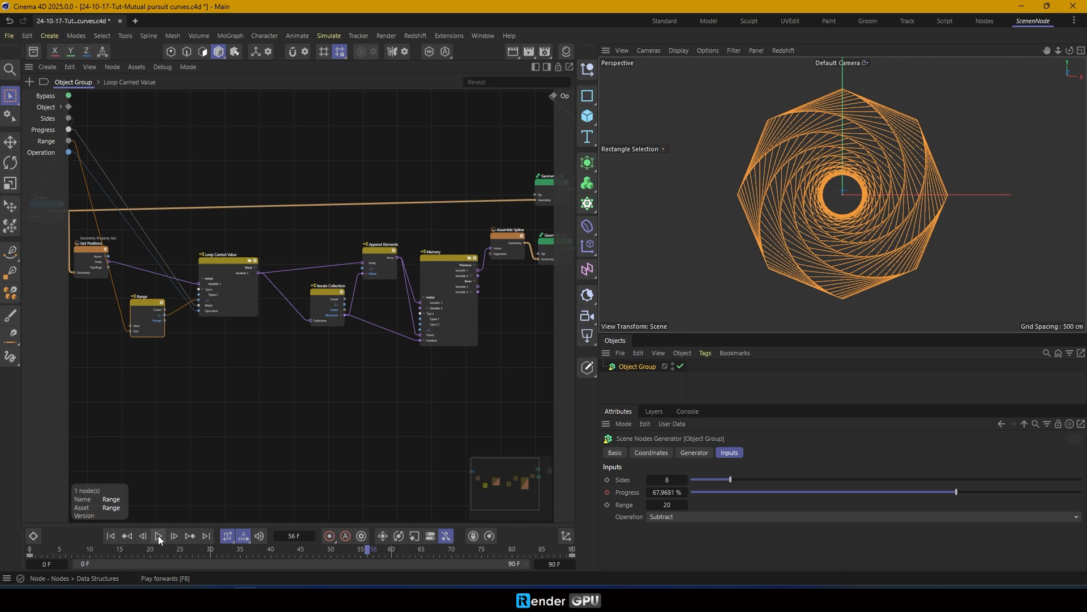
key(shift+f)
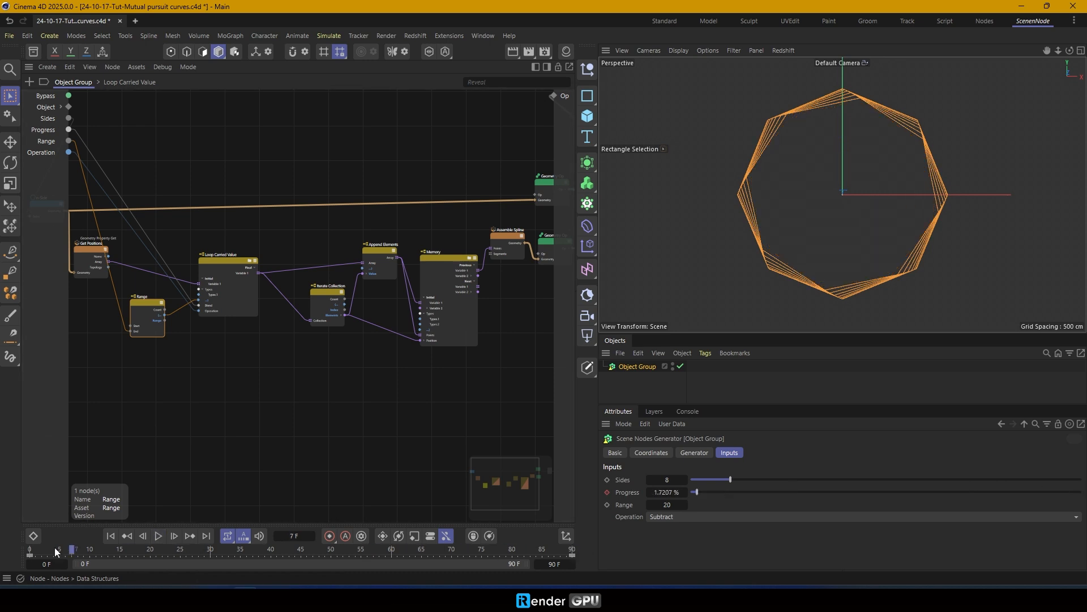
Set Sides to 10, play the animation with Range 20, and return to frame 0
click(684, 480)
click(685, 480)
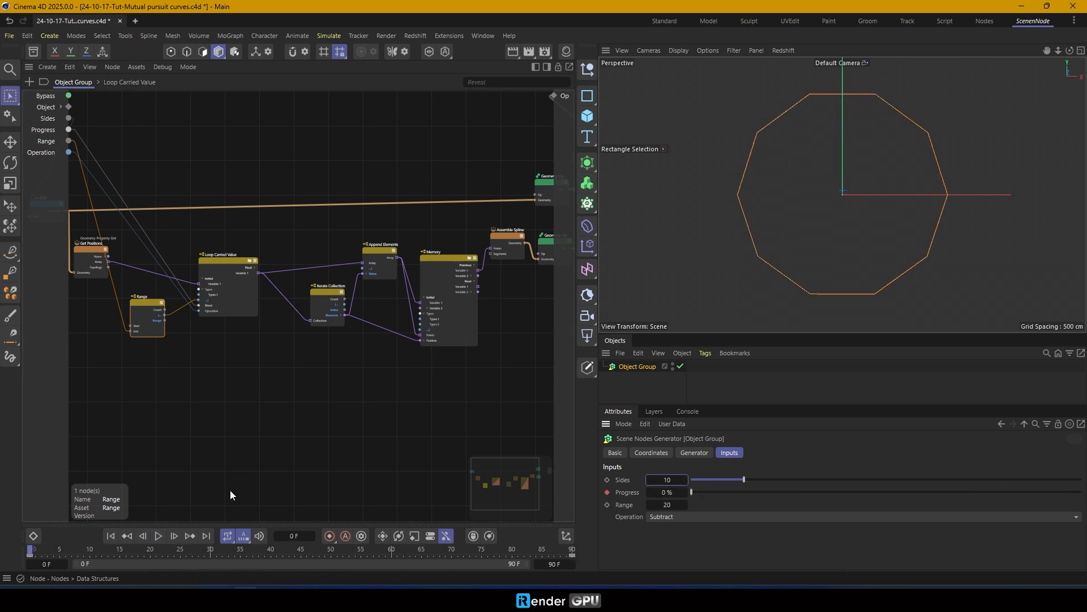
click(159, 536)
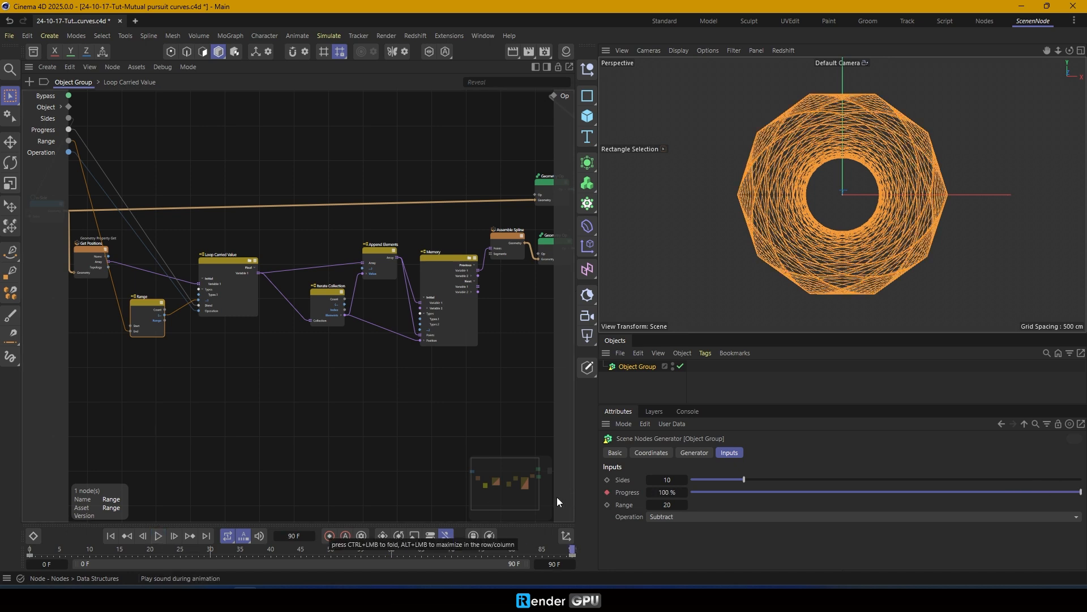
drag(572, 548, 30, 549)
Switch Operation to Add and Sides to 8, play the animation, and return to frame 0
click(697, 516)
click(687, 528)
drag(652, 480, 650, 482)
key(F8)
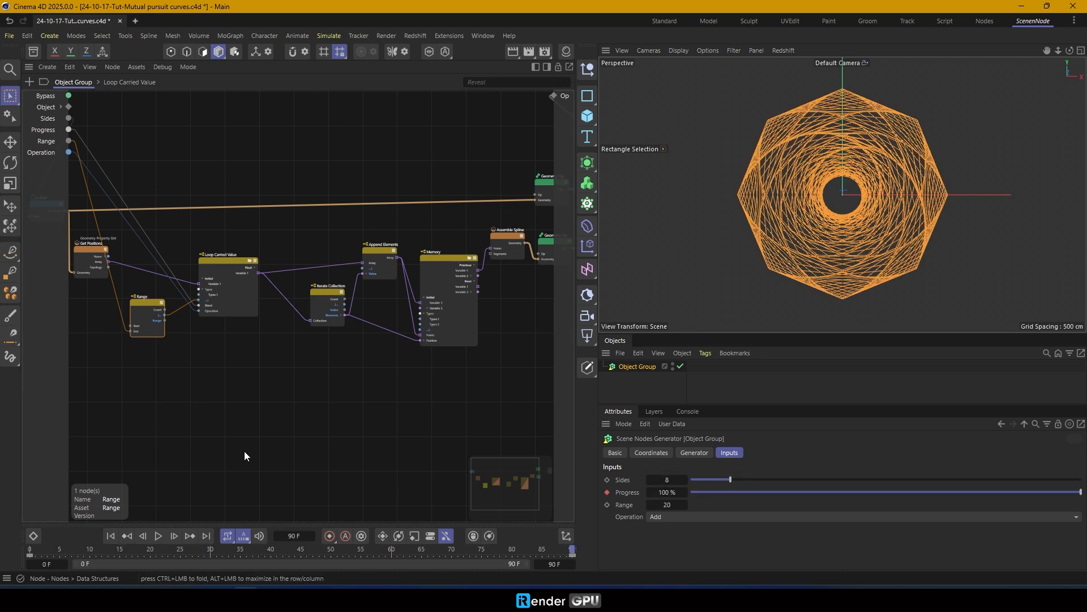
click(110, 536)
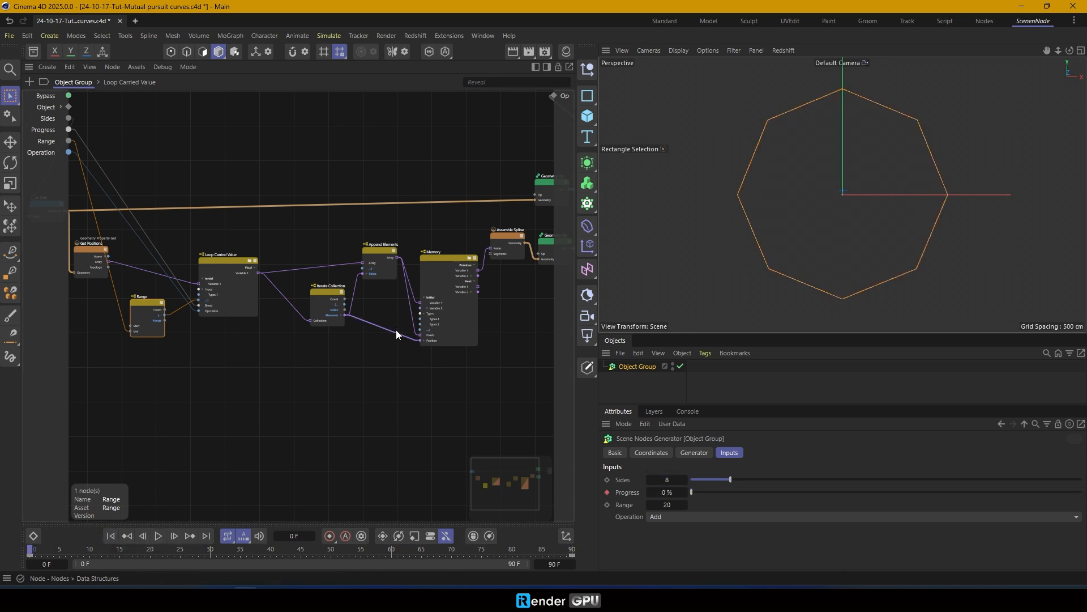
Duplicate the Memory node below the original and connect Loop Carried Value's final Variable 1 to the copy's Points input
middle_drag(396, 330, 346, 302)
scroll(389, 311, up, 1)
ctrl+drag(397, 213, 396, 352)
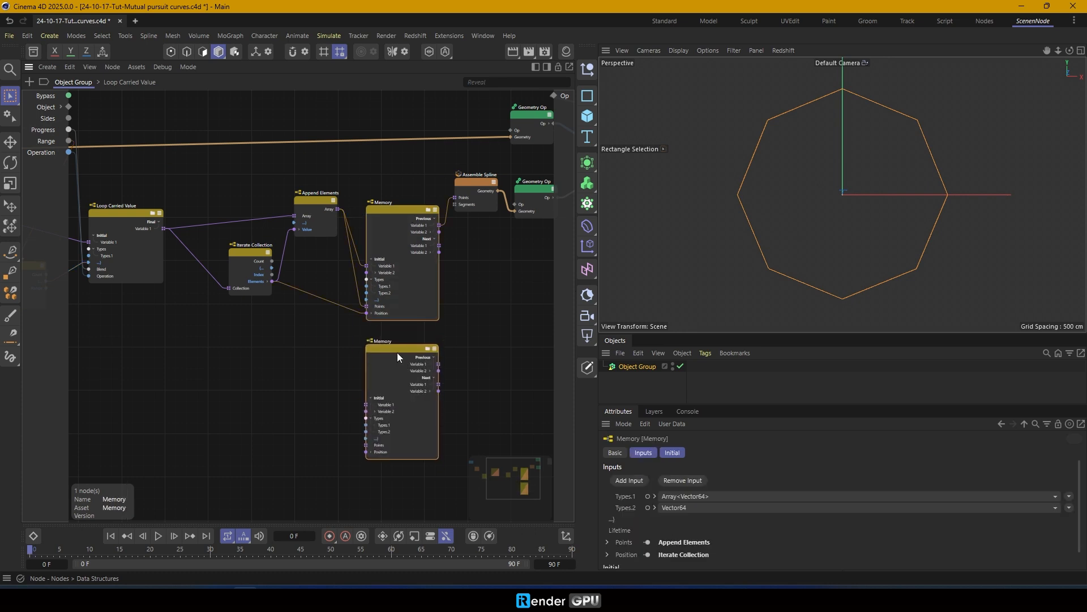
scroll(307, 353, up, 1)
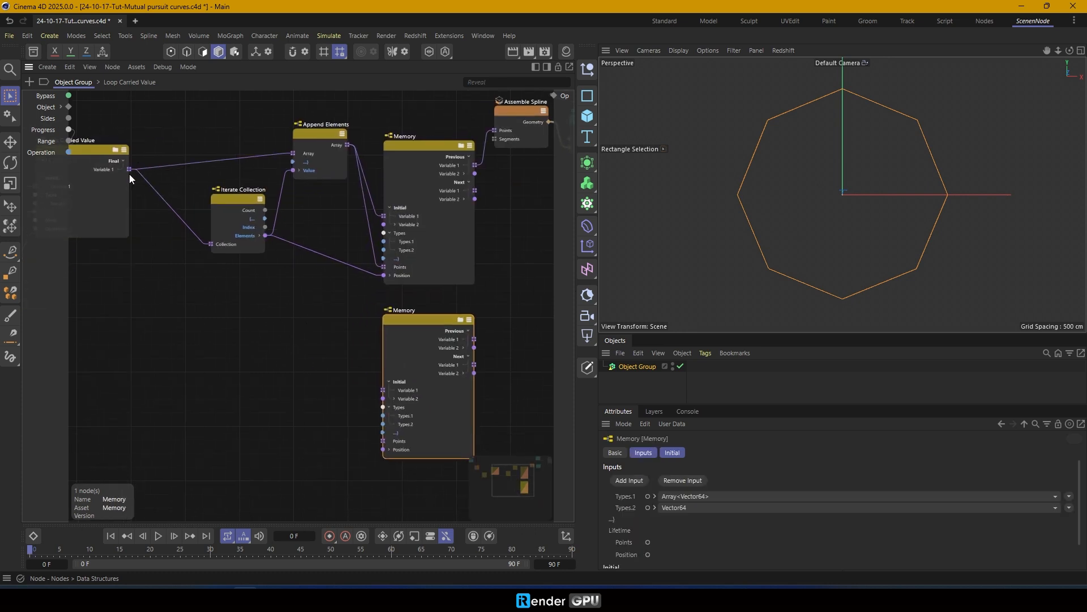
drag(331, 401, 327, 389)
drag(130, 170, 389, 445)
Inside the Memory copy, connect Iterate Collection's Elements to Next Variable 2 and go back to the Object Group
double_click(462, 323)
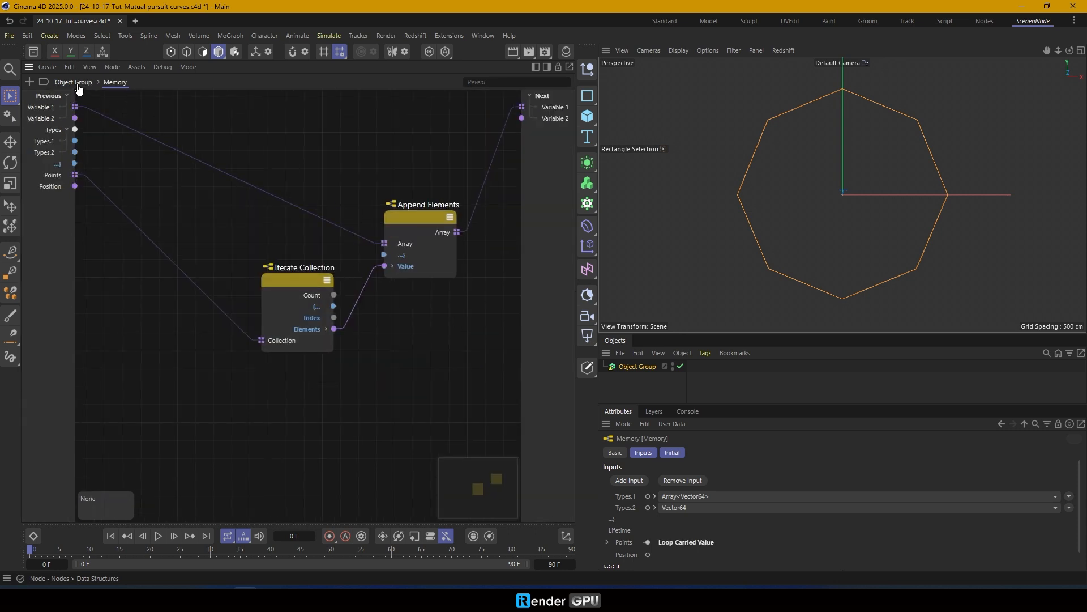
drag(352, 299, 521, 118)
click(76, 85)
Reposition Assemble Spline beside the Memory copy and connect the copy's Previous Variable 1 to its Points
middle_drag(321, 273, 192, 274)
drag(469, 118, 512, 118)
drag(397, 107, 446, 274)
drag(348, 339, 429, 295)
From frame 0, set the Object Group's Sides to 5 and play the pursuit-curve animation
mouse_move(38, 551)
mouse_down()
mouse_move(200, 556)
mouse_move(30, 552)
mouse_up()
click(646, 367)
click(650, 481)
click(650, 480)
click(650, 480)
click(159, 536)
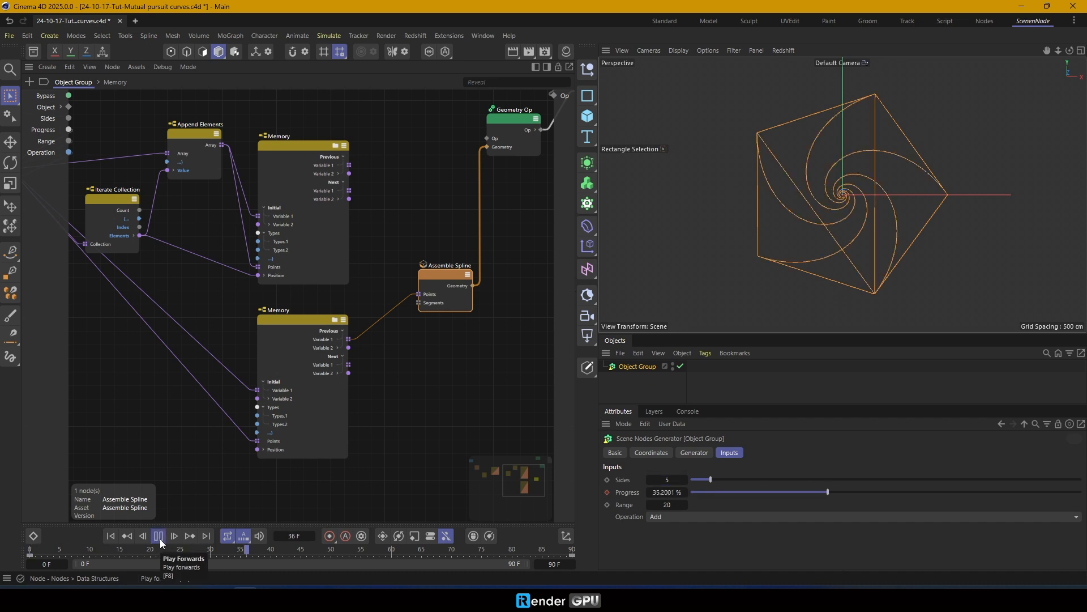
Return to frame 0 and disconnect the wire into the Memory copy's Initial Variable 1
middle_drag(185, 368, 320, 354)
drag(279, 550, 29, 552)
double_click(377, 367)
scroll(169, 416, down, 2)
middle_drag(169, 416, 72, 409)
Set Sides to 4, play the pursuit curves, and rewind the timeline
click(649, 481)
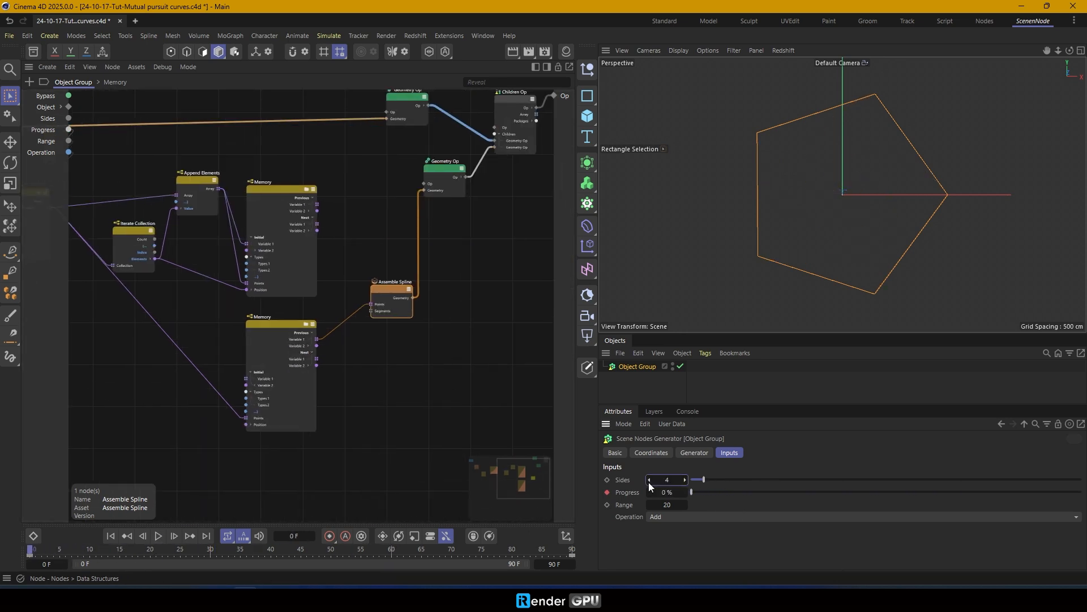
click(158, 535)
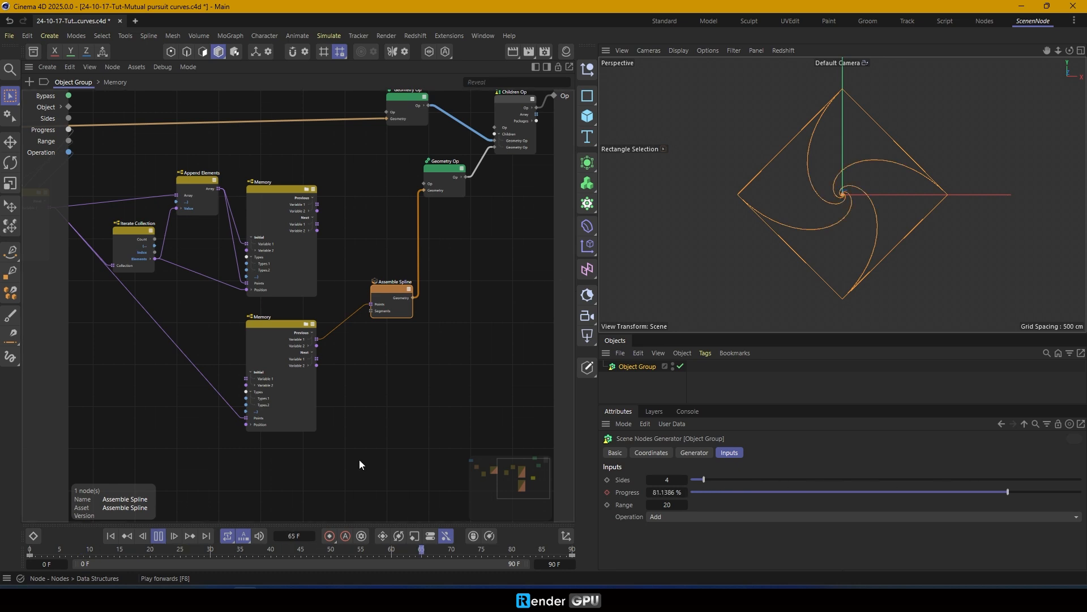
drag(517, 548, 49, 549)
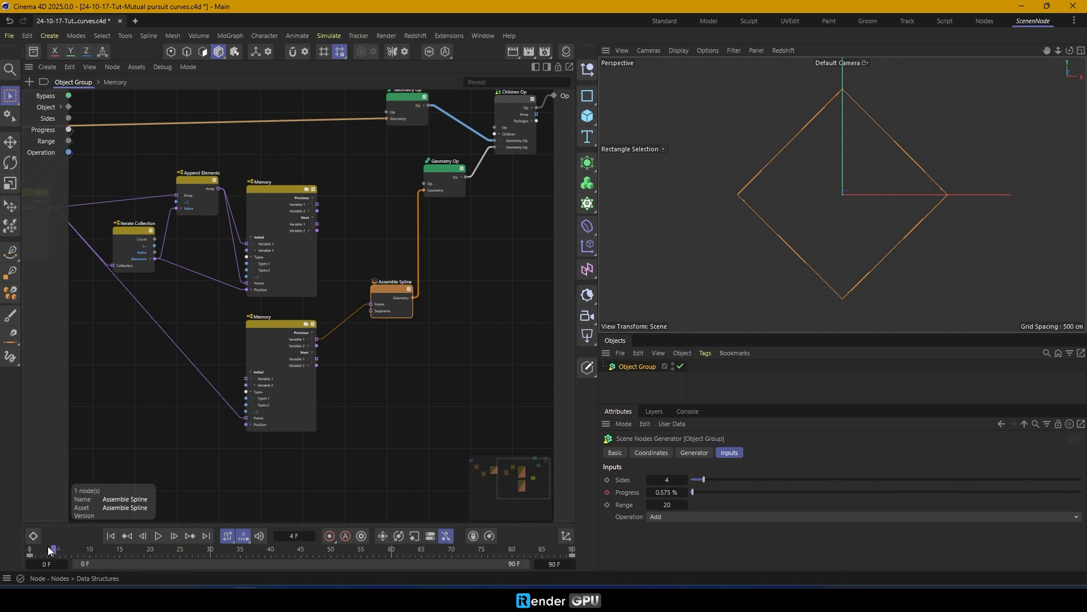
Set Sides to 3, play the pursuit curves, and return to frame 0
drag(655, 480, 650, 479)
click(163, 533)
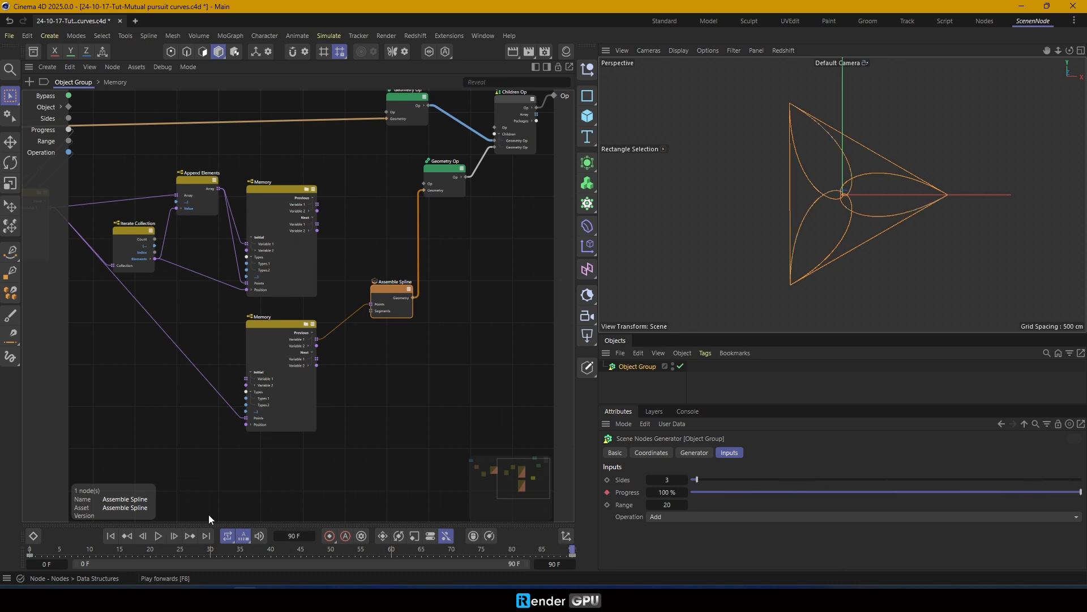
drag(576, 550, 29, 549)
Reposition the original Memory and Assemble Spline, connect Memory's Previous Variable 1 to Points, play, and return to frame 0
middle_drag(187, 385, 278, 373)
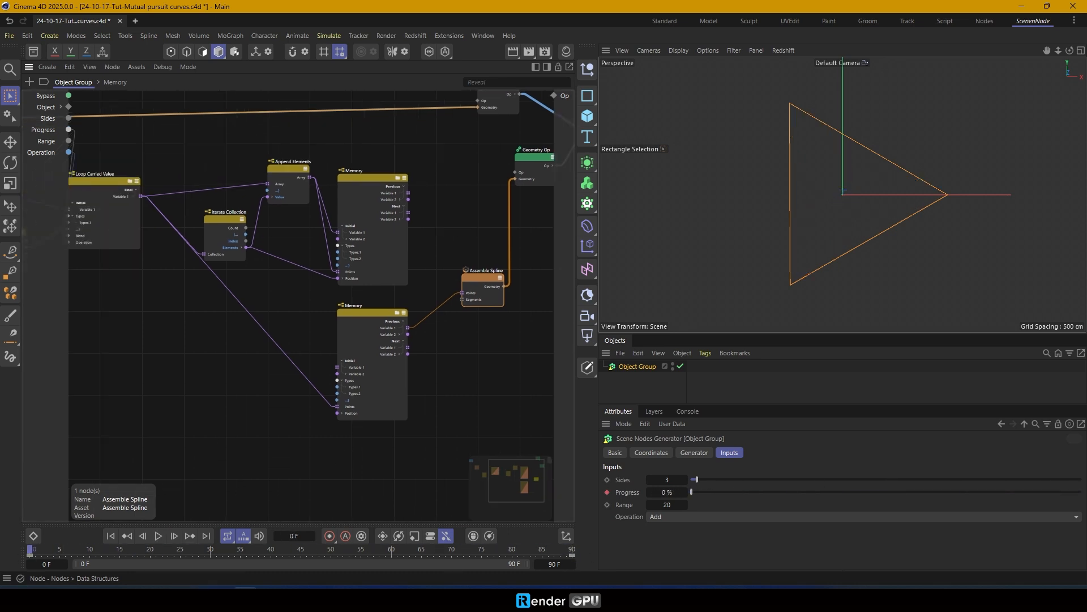
drag(363, 181, 370, 161)
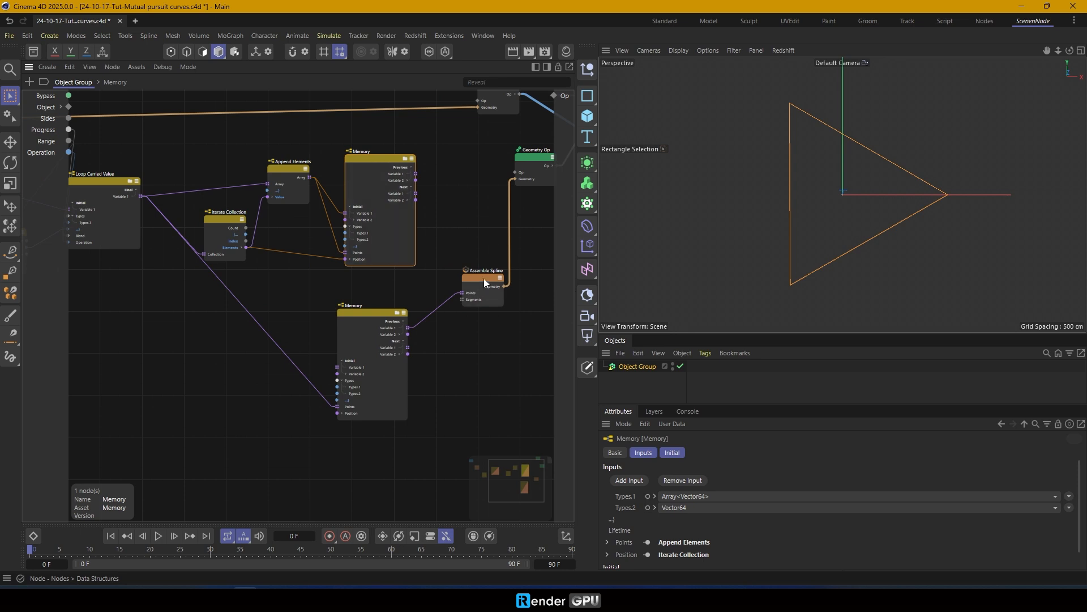
drag(484, 279, 508, 254)
drag(416, 173, 488, 266)
click(159, 536)
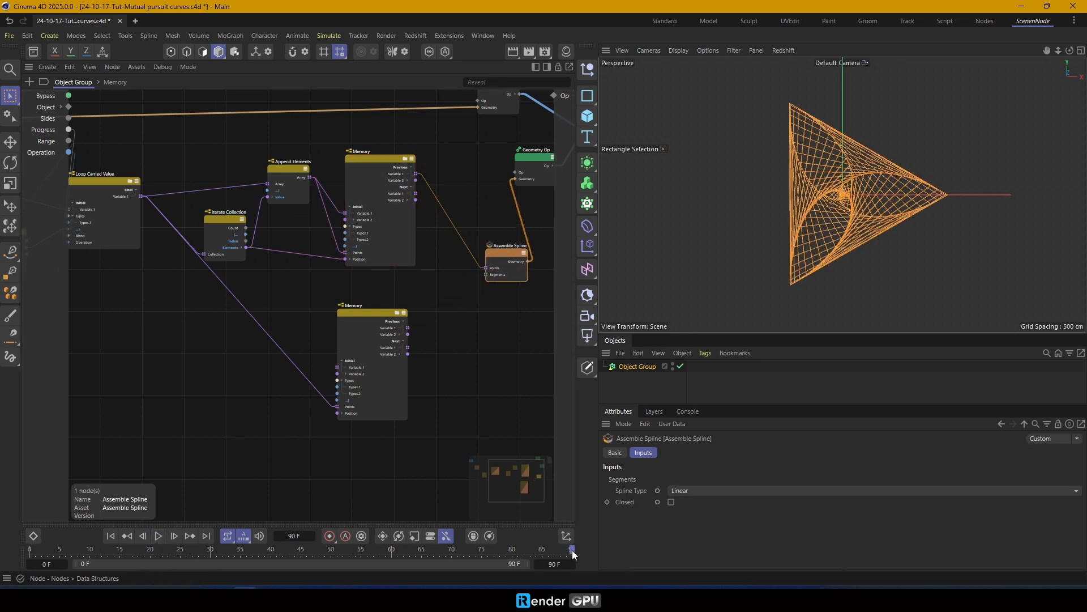
drag(572, 551, 9, 547)
Connect the Memory copy's Previous Variable 1 to Assemble Spline's Points and play the triangle's animation
drag(409, 328, 486, 268)
click(159, 536)
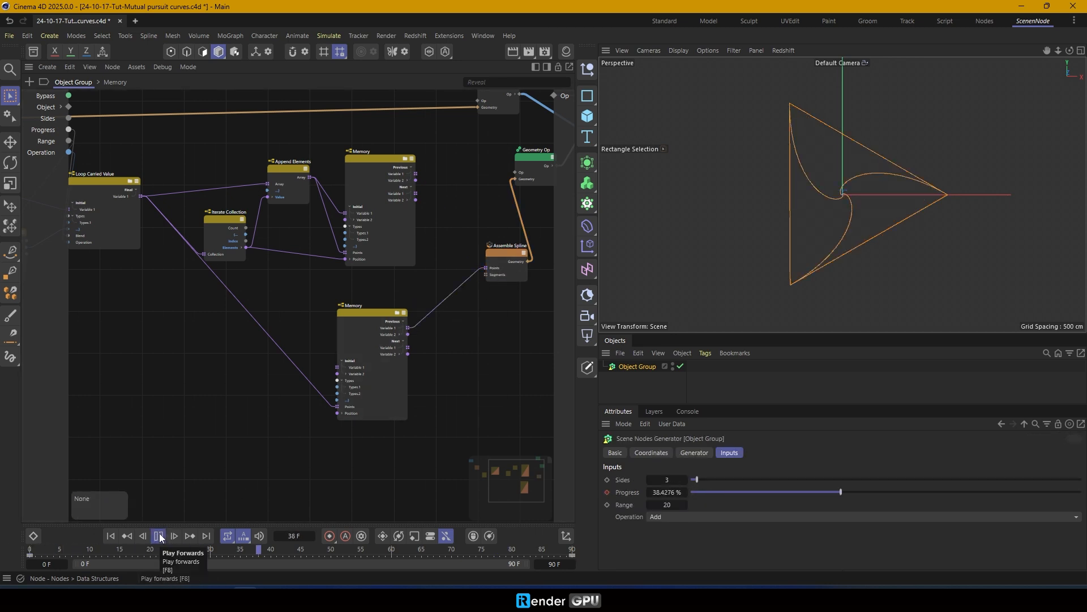
Open the Memory copy and spread its Iterate Collection and Append Elements nodes apart
click(397, 313)
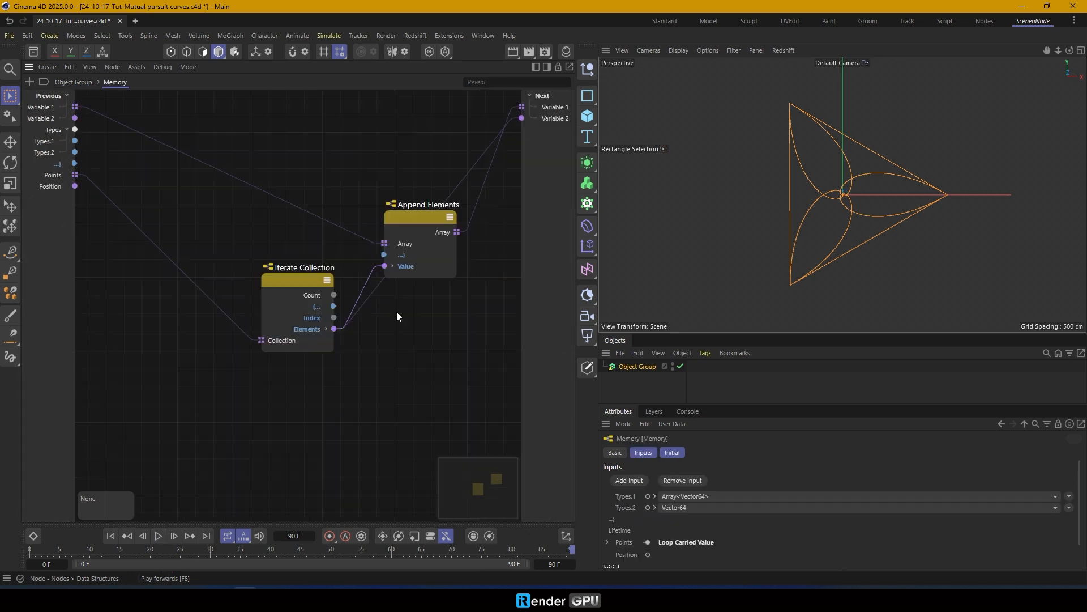
drag(311, 286, 368, 389)
drag(416, 217, 387, 169)
drag(355, 382, 292, 360)
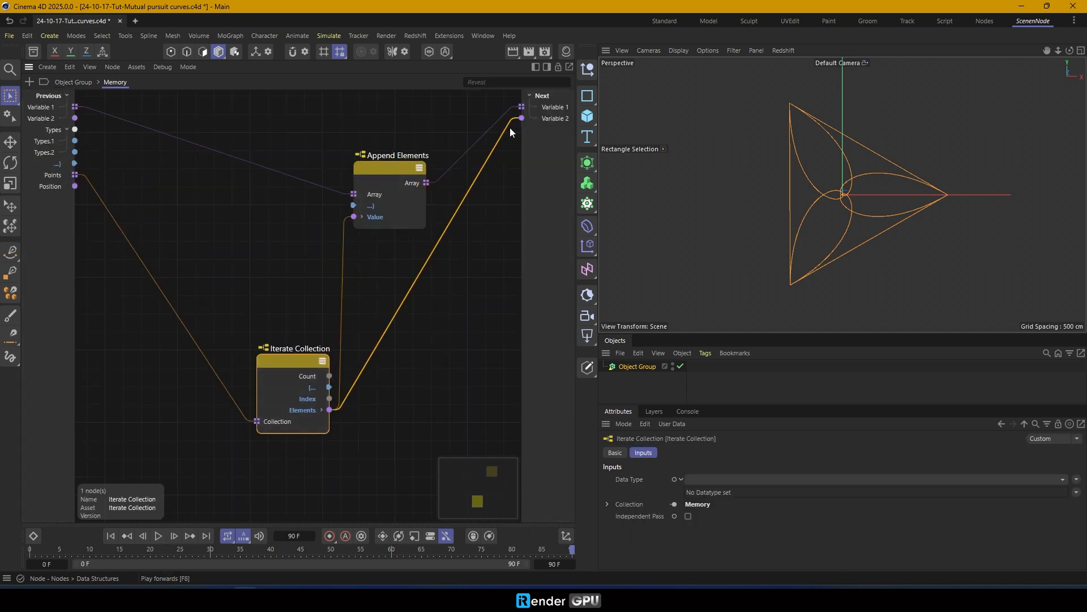
Go back to the Object Group at frame 0 and connect the original Memory's Previous Variable 1 to Assemble Spline's Points
click(73, 83)
click(111, 536)
middle_drag(450, 205, 376, 259)
drag(341, 227, 411, 322)
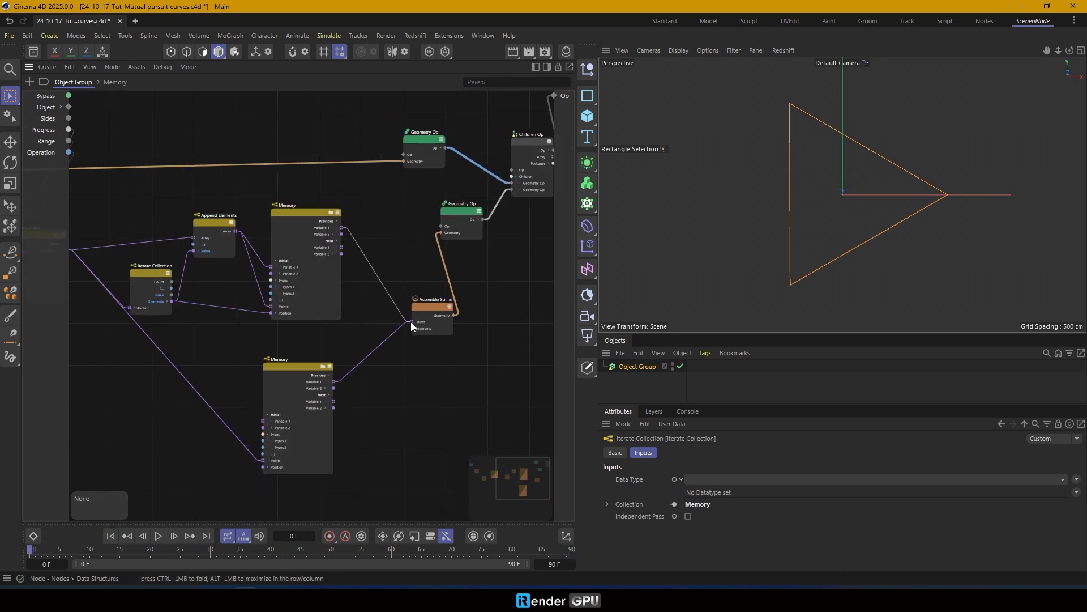
Open the original Memory node and move its Iterate Collection node down, away from Append Elements
click(331, 213)
drag(292, 276, 274, 360)
click(414, 198)
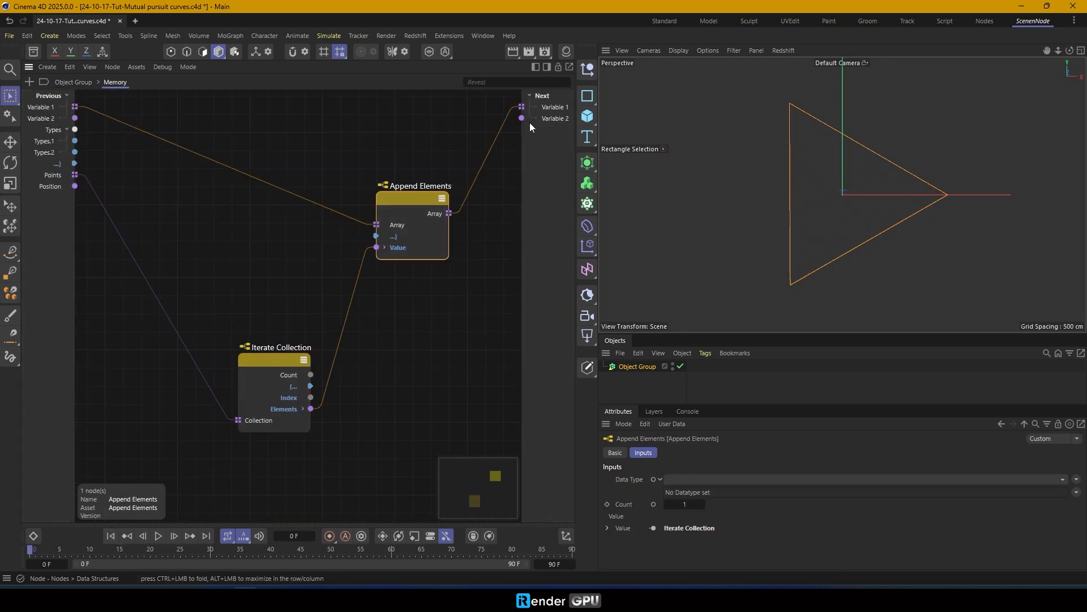
Go back to the Object Group, play the triangle's line-filled animation, and return to frame 0
click(73, 82)
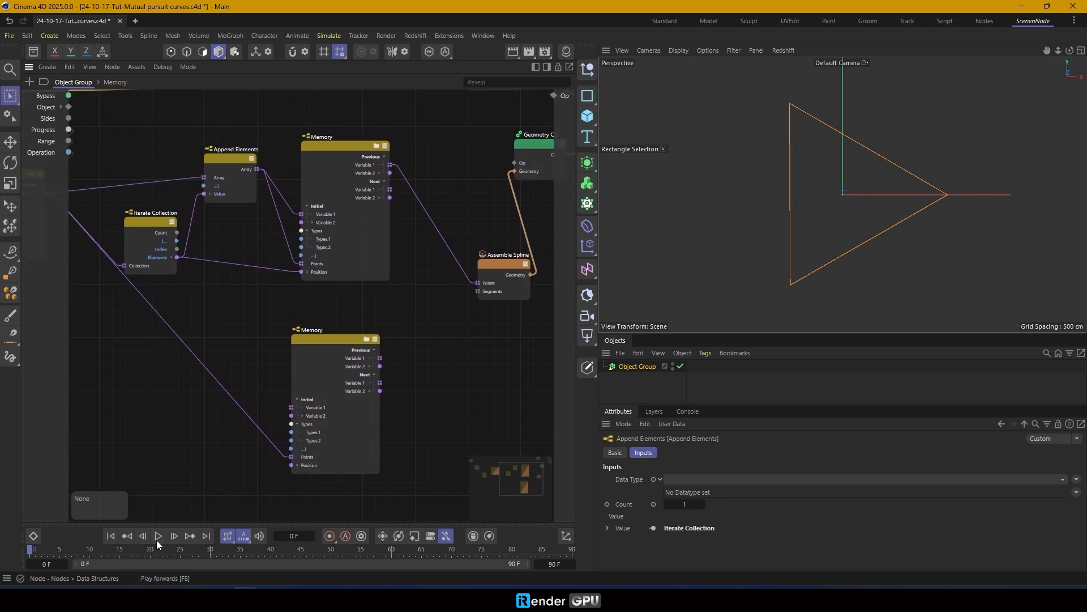
click(158, 536)
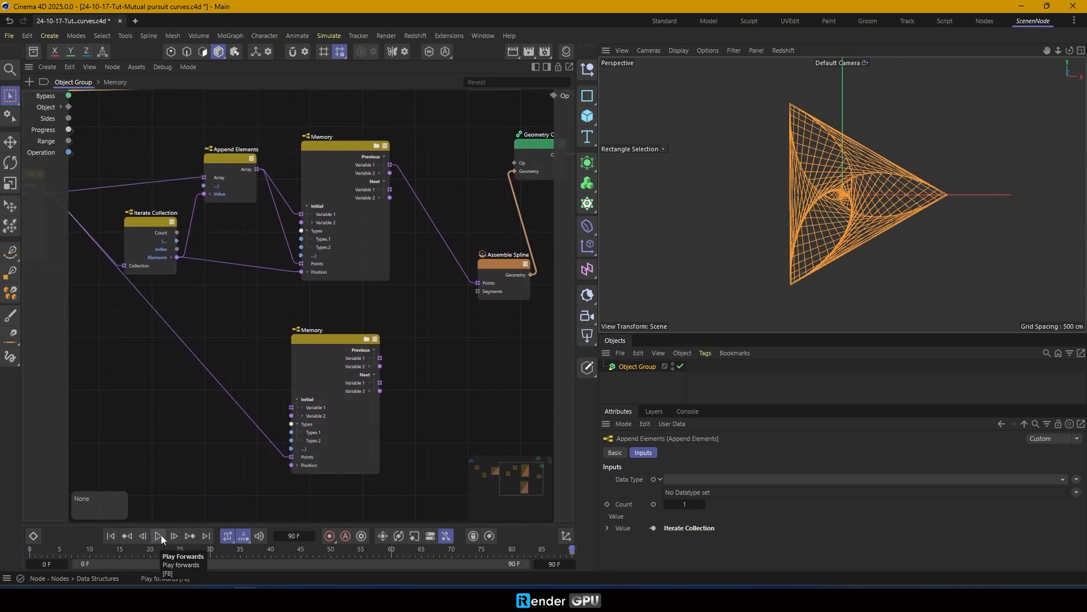
drag(571, 548, 31, 549)
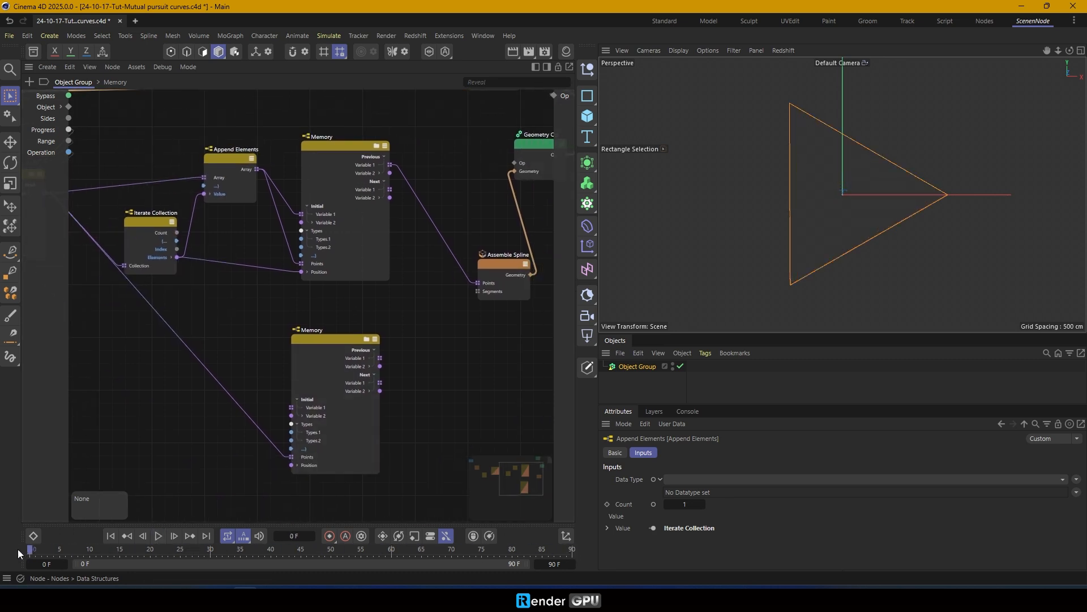
Set the Object Group's Sides to 5 and play the animation through to the last frame
click(644, 367)
click(685, 479)
click(685, 480)
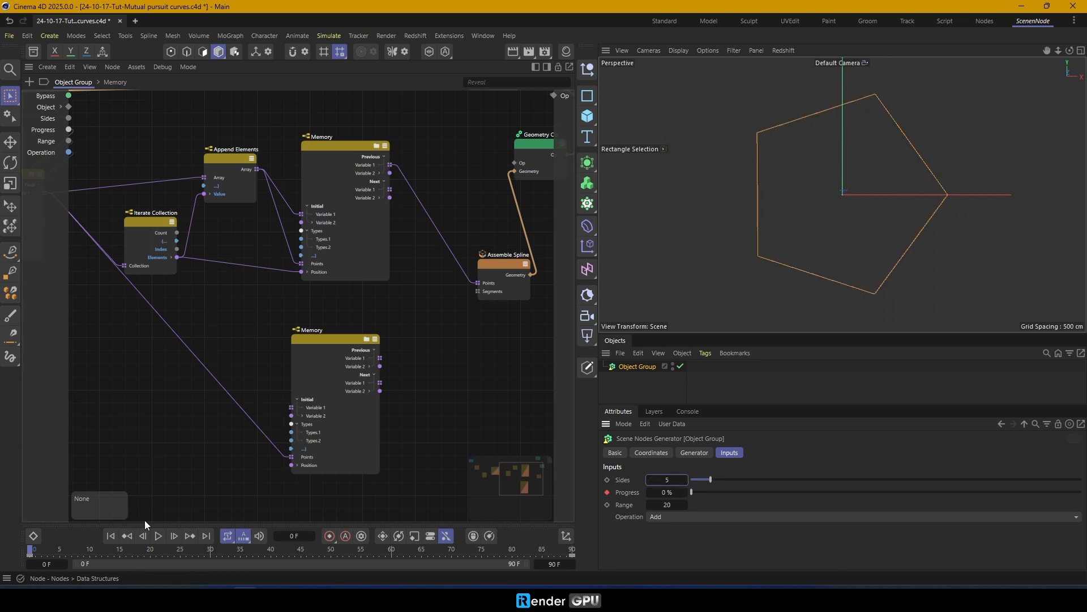
click(158, 536)
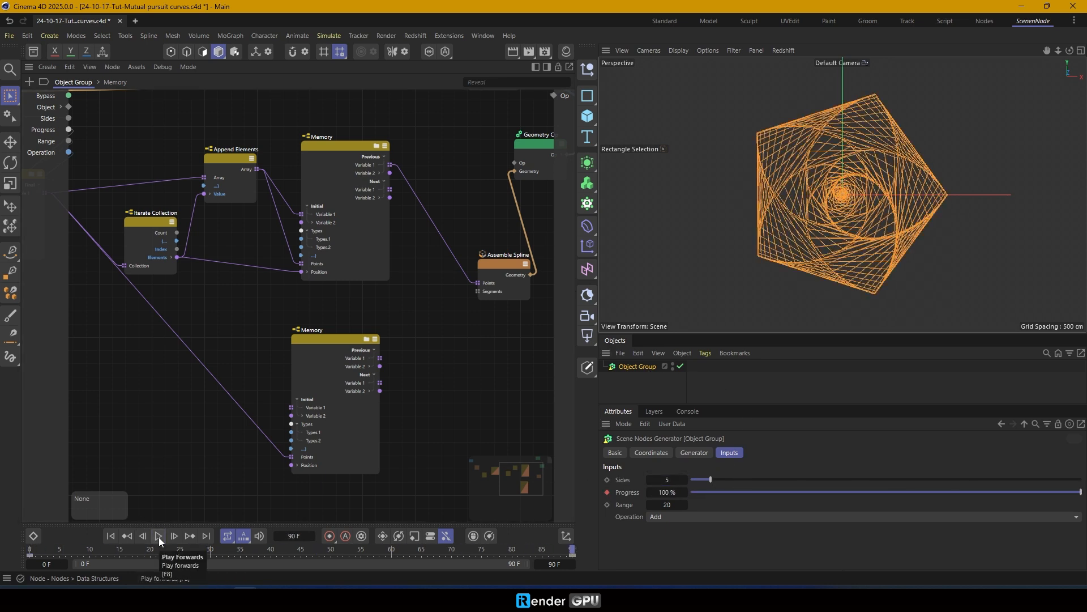
From frame 0, set the Object Group's Sides to 6 and Operation to Subtract, and play the animation
drag(571, 549, 30, 550)
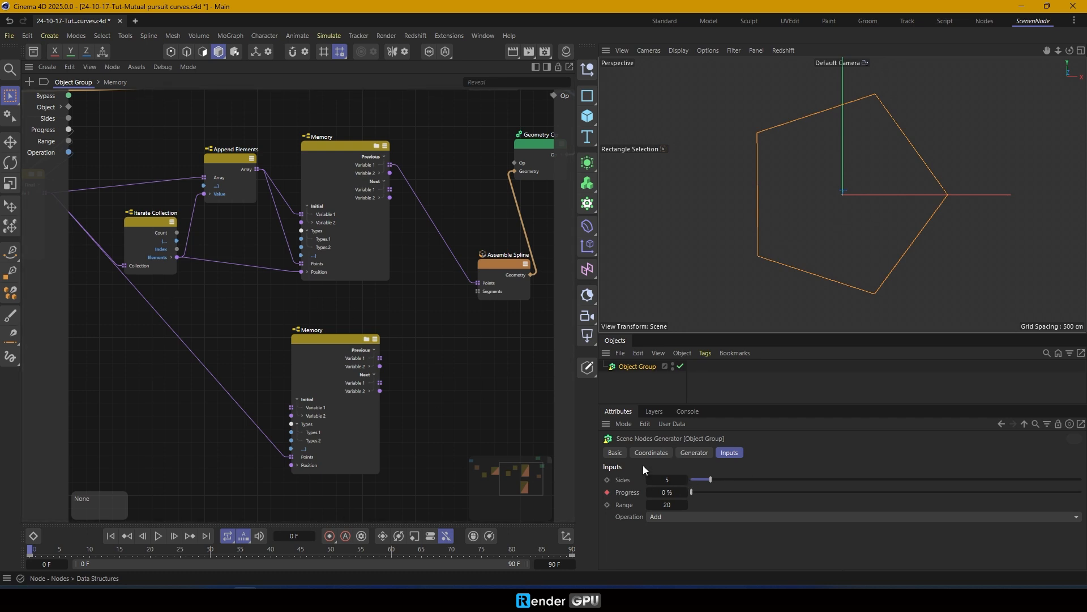
click(685, 480)
click(684, 480)
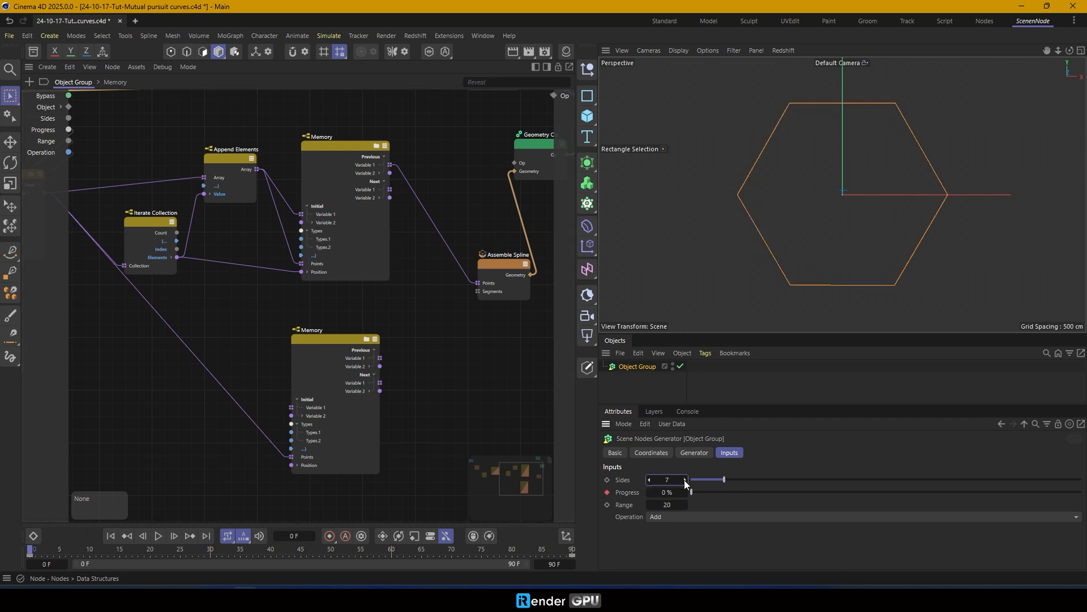
click(647, 481)
click(648, 482)
click(705, 519)
click(688, 539)
click(158, 535)
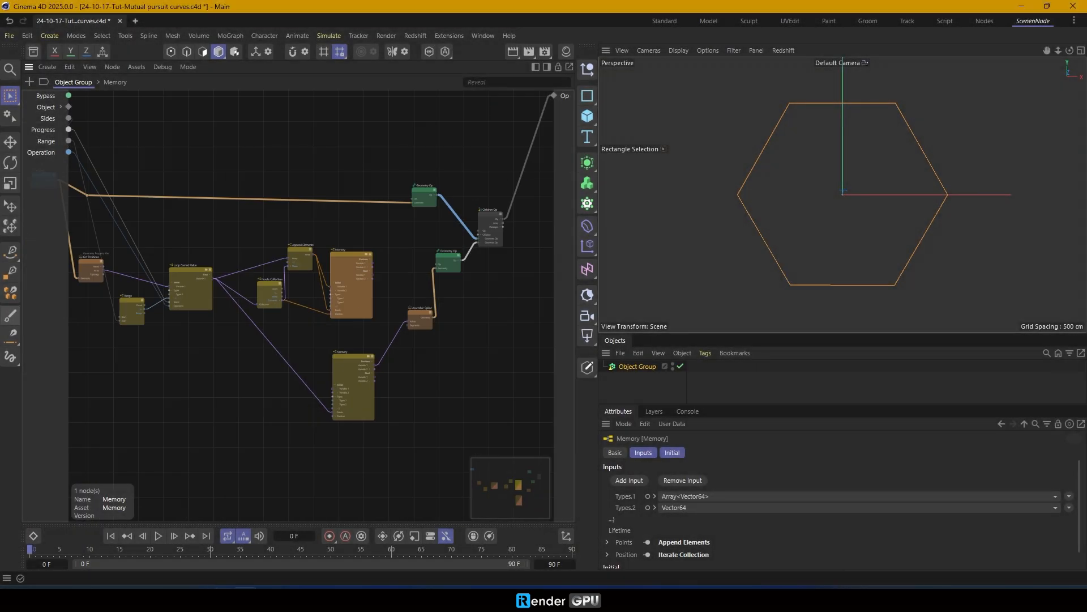
Add a Platonic node above n-Side and connect its Geometry to the reroute point in place of n-Side's output
scroll(247, 215, up, 5)
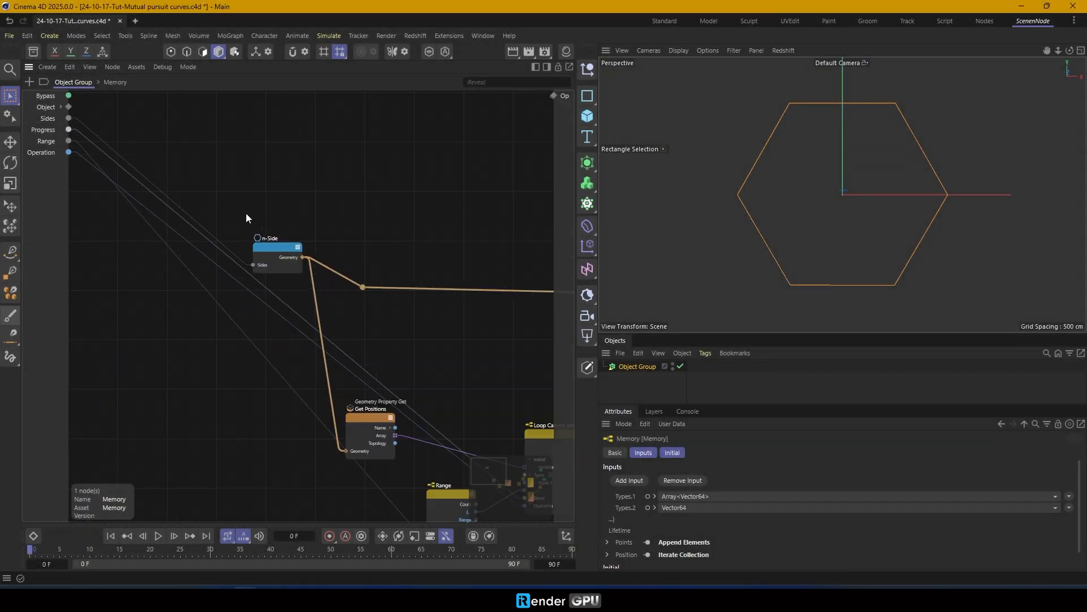
key(shift+c)
text(pla)
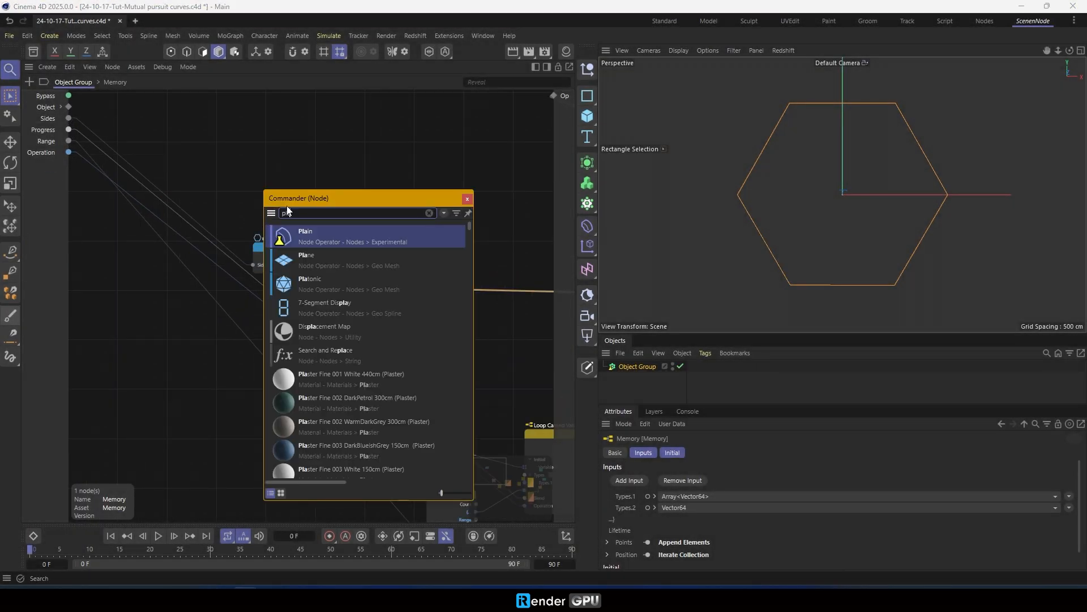
drag(297, 281, 242, 170)
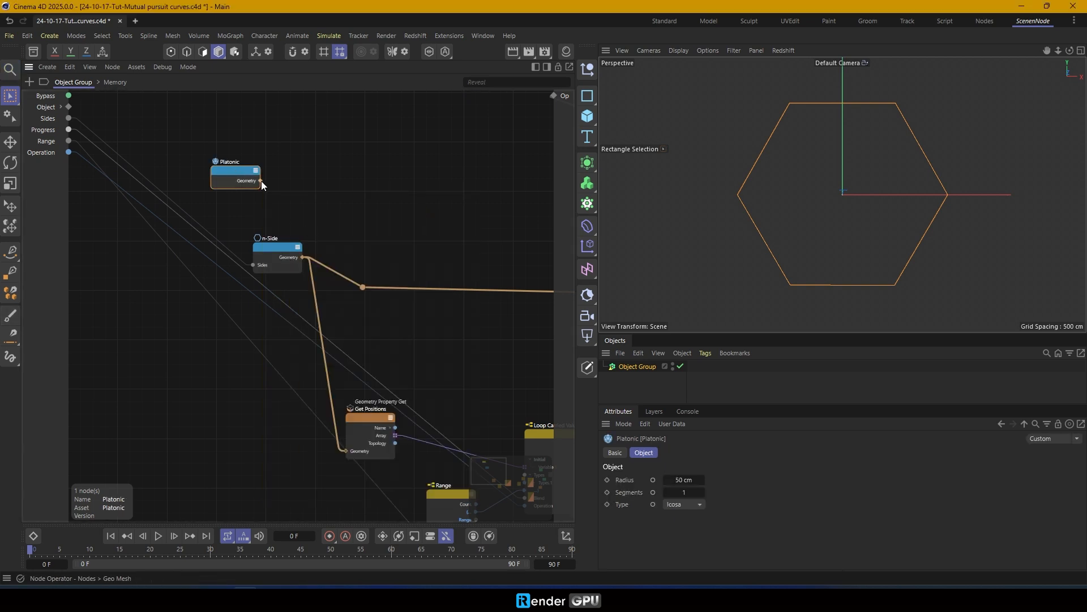
drag(366, 293, 363, 288)
Switch the viewport to shading with lines and align the Platonic node directly above n-Side
scroll(865, 200, up, 5)
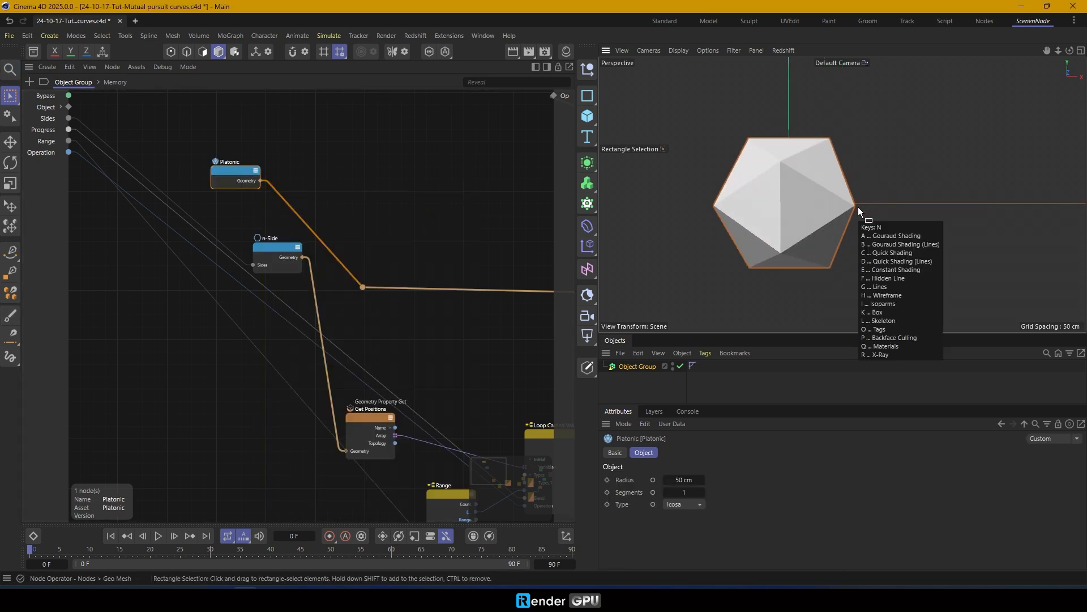
alt+drag(857, 209, 843, 170)
drag(232, 173, 273, 199)
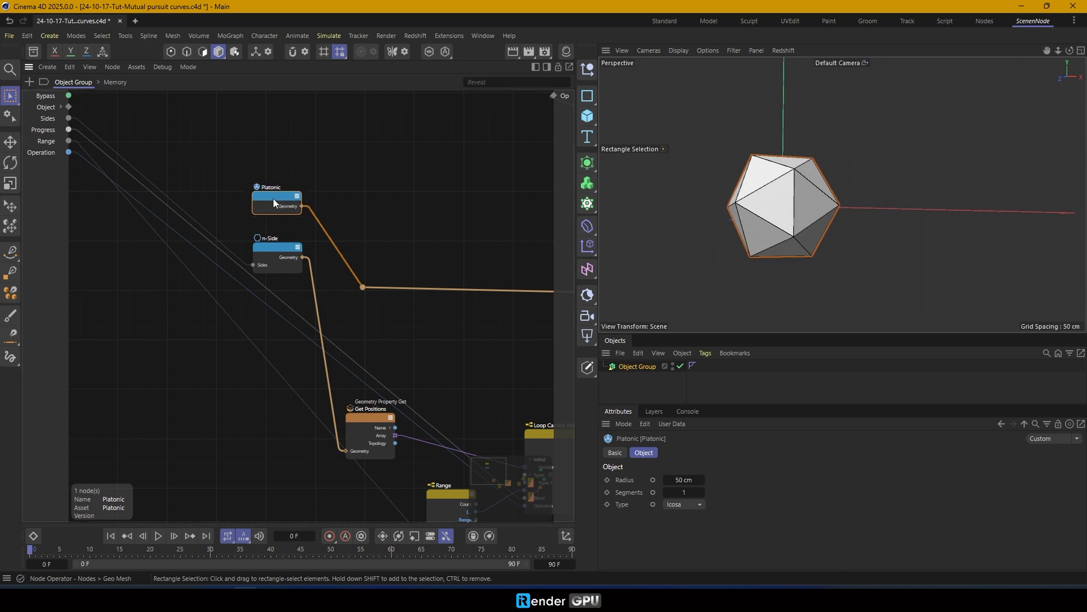
Expose the Platonic node's Type as an Object Group input and set it to Tetra
click(653, 504)
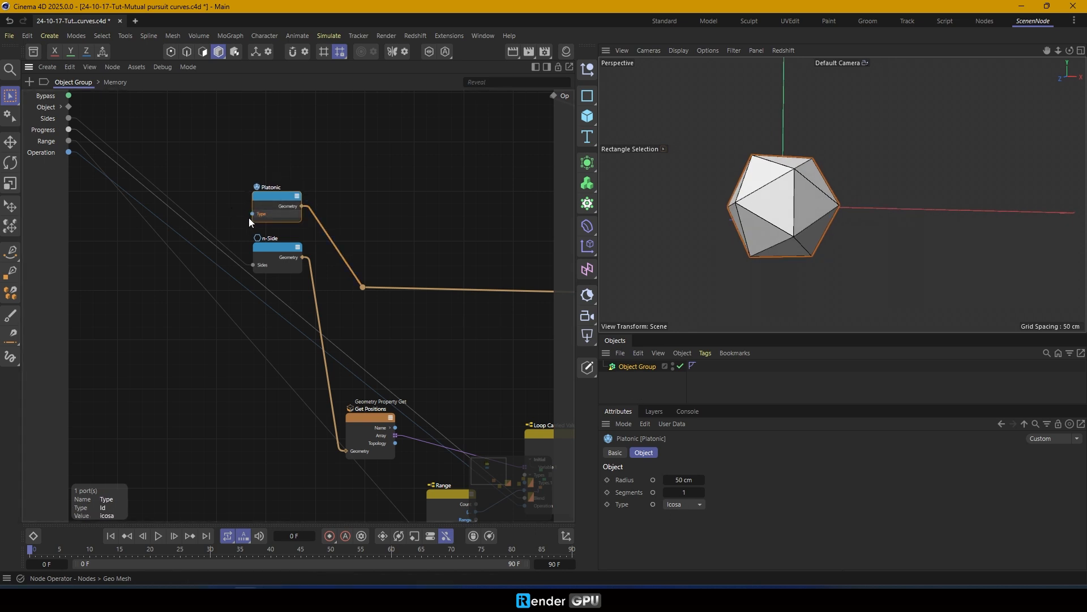
mouse_move(55, 112)
mouse_down()
mouse_move(55, 178)
mouse_move(51, 117)
mouse_up()
click(61, 197)
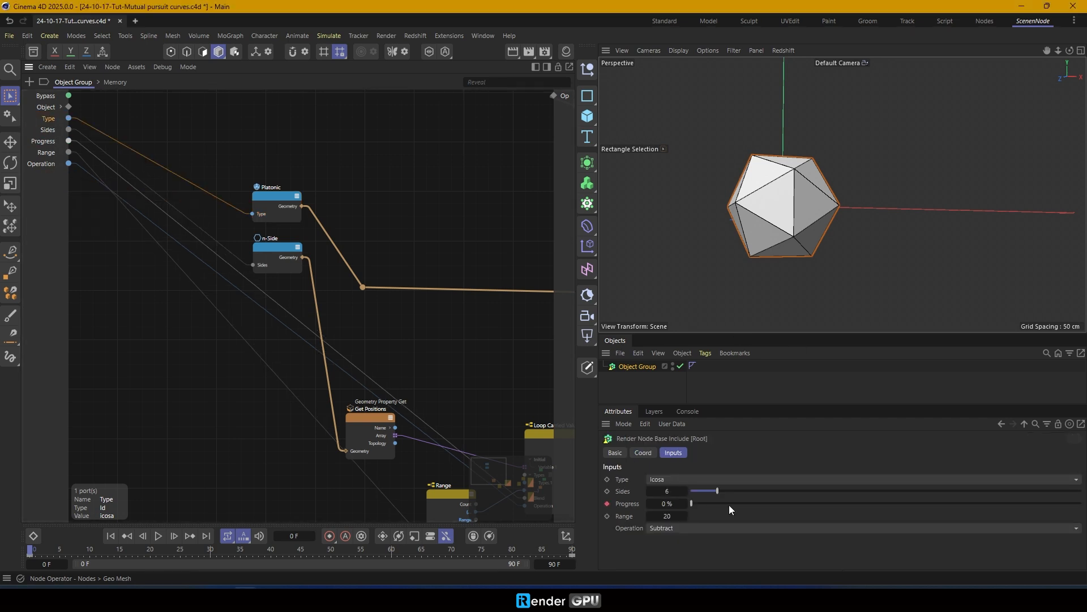
click(668, 479)
click(668, 486)
alt+drag(868, 230, 747, 238)
Move the Get Positions, Range and n-Side nodes aside and disconnect Get Positions' Array from Loop Carried Value
alt+middle_drag(400, 369, 274, 321)
drag(239, 377, 141, 396)
drag(338, 450, 250, 458)
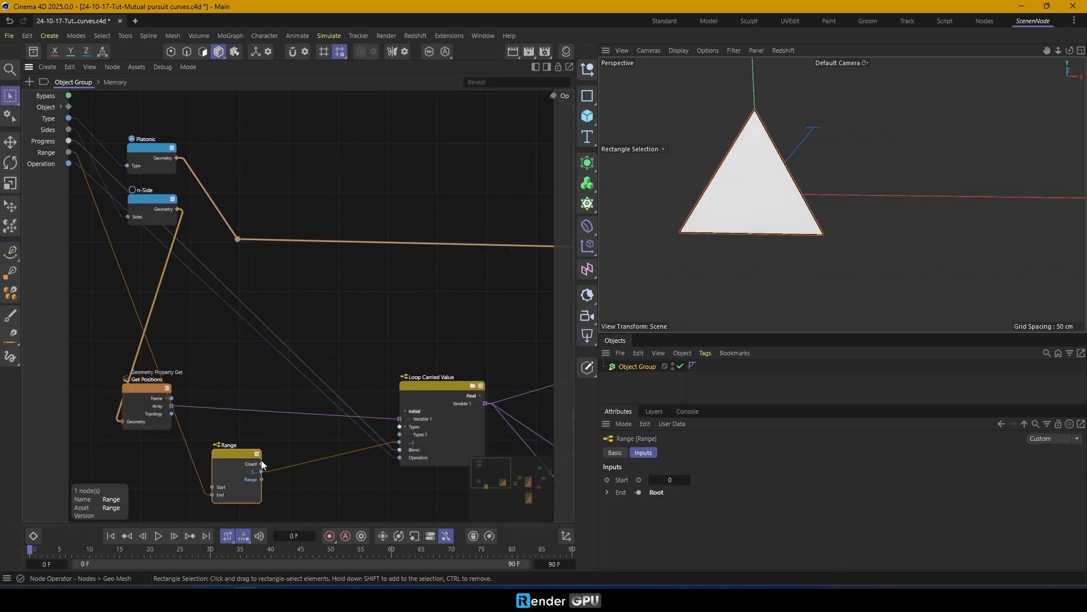
drag(147, 209, 103, 235)
drag(144, 389, 148, 389)
Insert a Subdivide node between Platonic and the reroute point
alt+middle_drag(275, 266, 231, 272)
text(csub)
drag(264, 301, 176, 211)
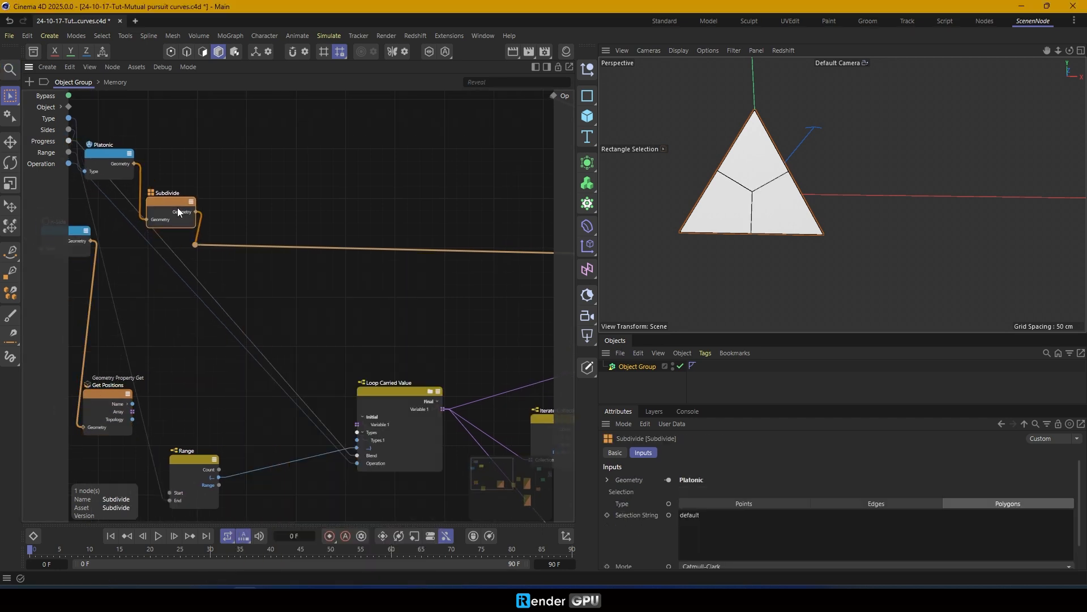
Expose Subdivide's Subdivisions as an Object Group input with a value of 0
scroll(638, 520, down, 2)
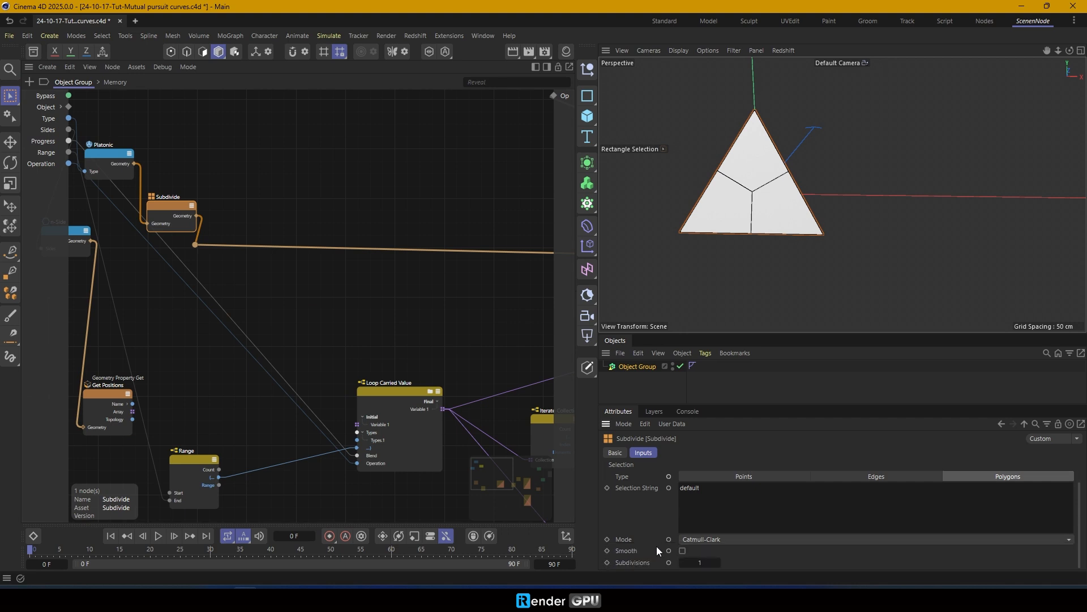
click(669, 563)
drag(52, 189, 59, 216)
drag(46, 121, 47, 122)
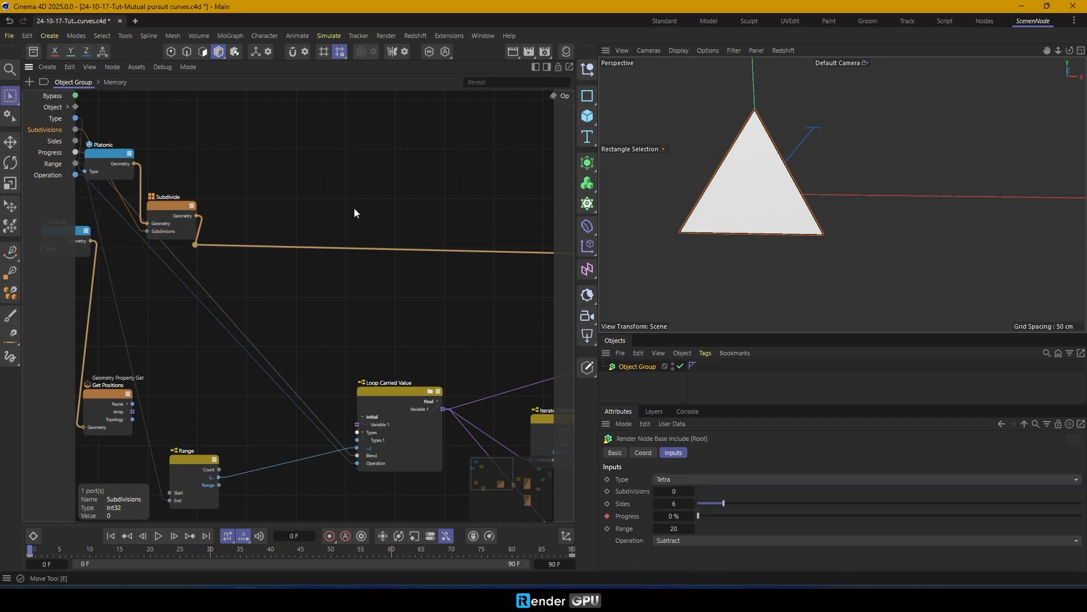
Add a Polygons Info node before Loop Carried Value and connect the subdivided geometry from the reroute point to its Geometry input
drag(371, 355, 408, 358)
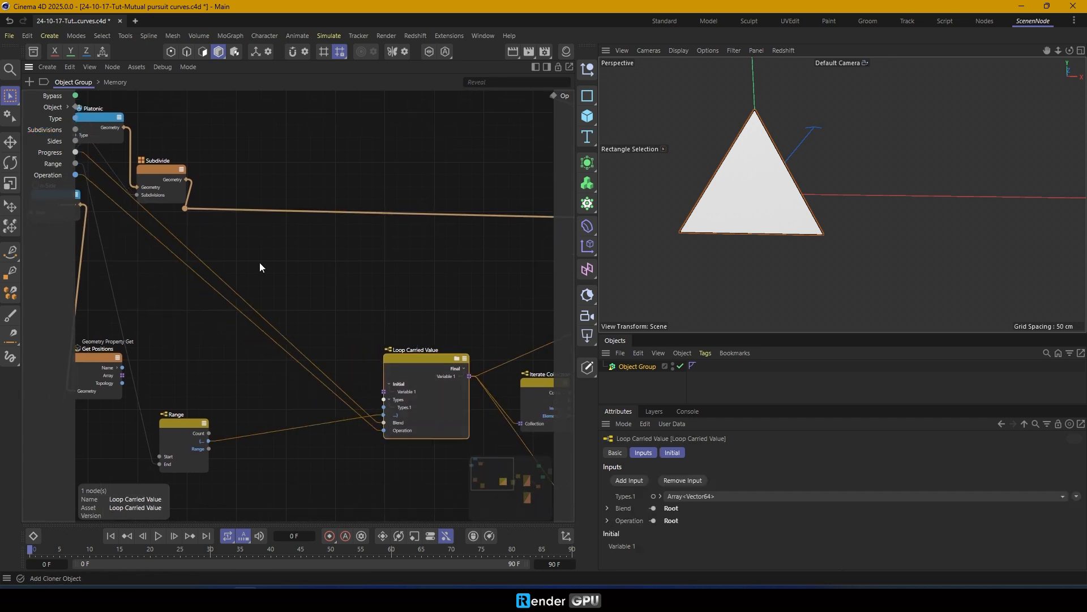
scroll(182, 254, up, 2)
text(cpol)
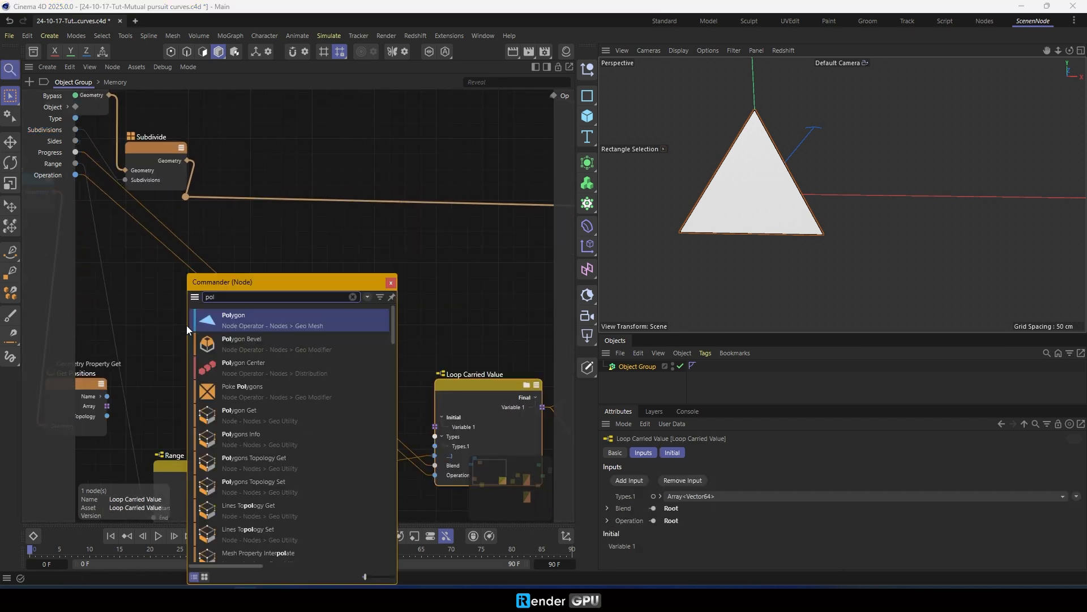
text(ygon)
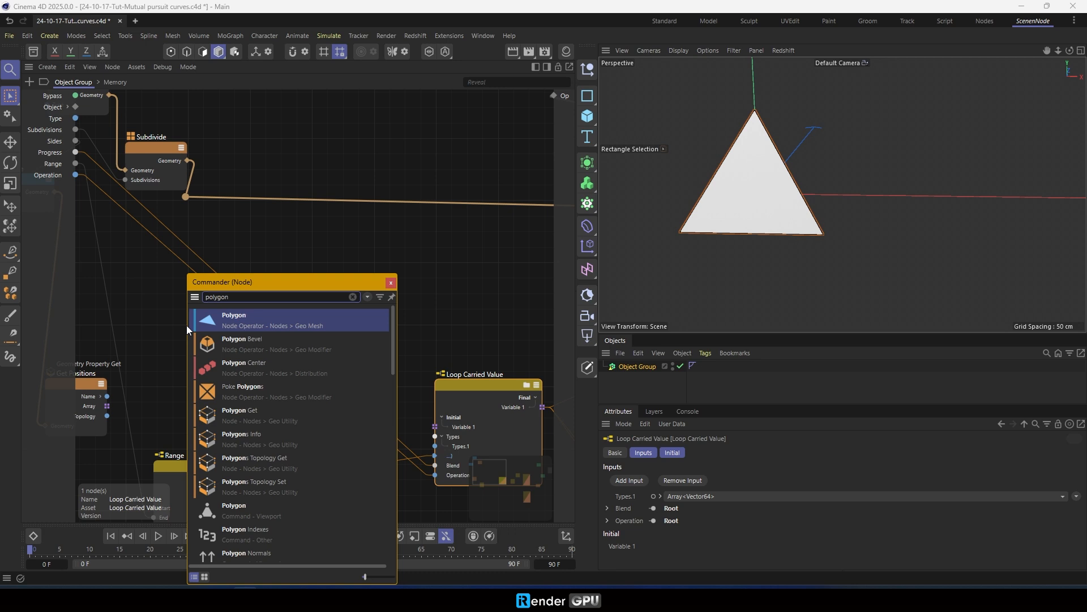
drag(266, 439, 242, 294)
click(391, 282)
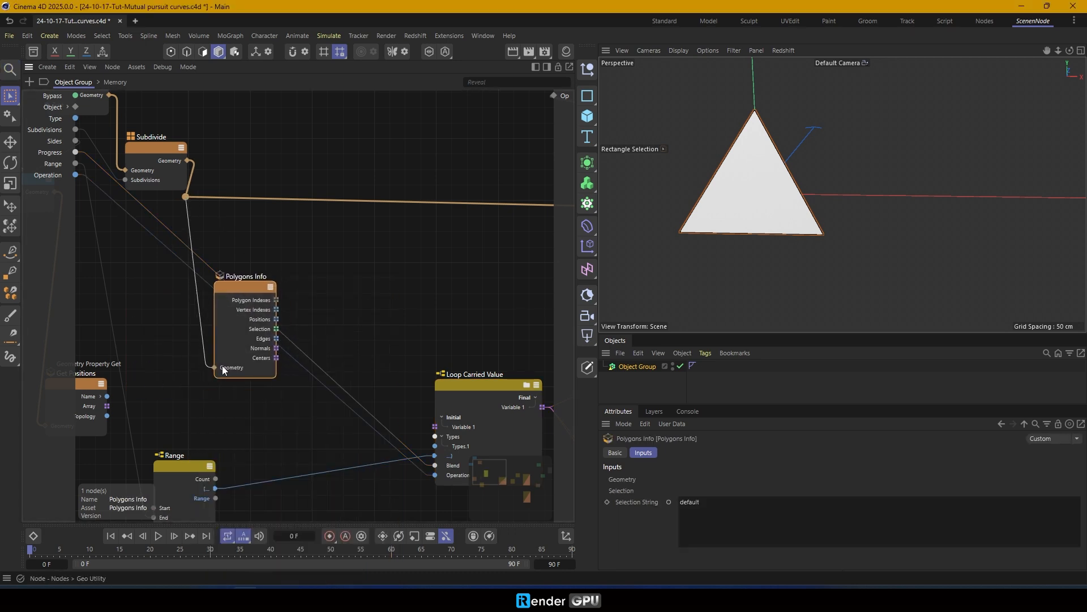
drag(216, 369, 215, 368)
drag(240, 287, 238, 336)
drag(155, 153, 145, 150)
middle_drag(334, 368, 264, 335)
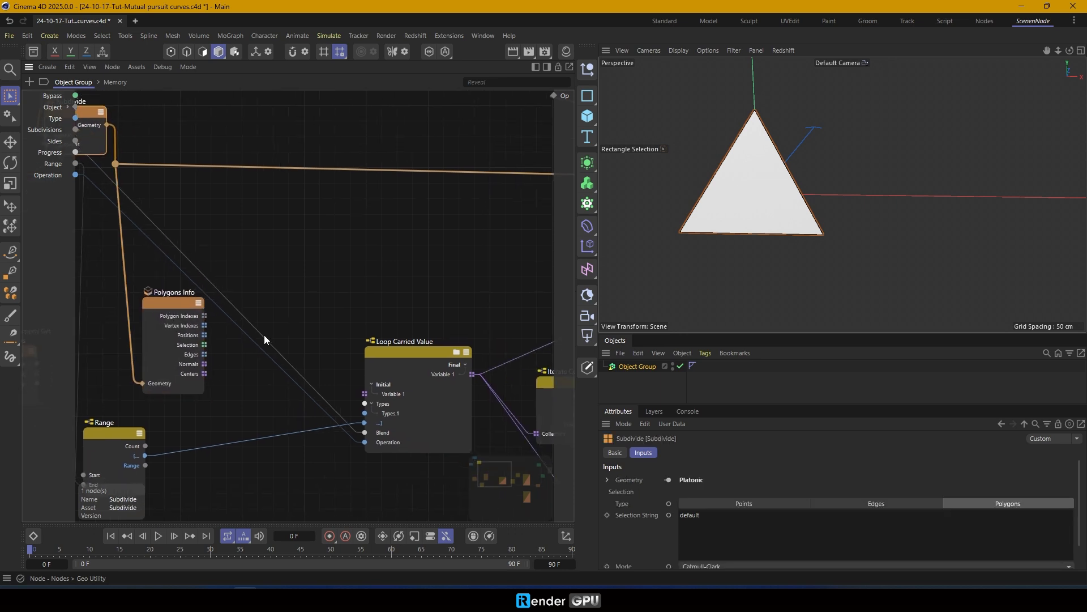
Add an Iterate Collection node that takes Polygons Info's Positions and feeds its Elements into Loop Carried Value's Variable 1
scroll(188, 334, up, 2)
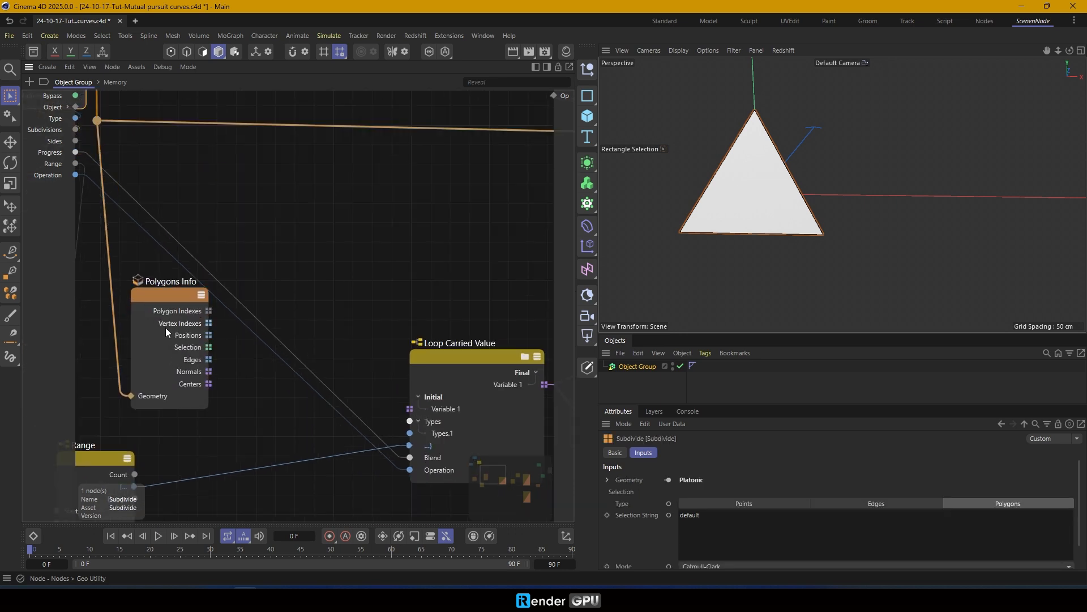
key(shift+c)
text(ite)
drag(298, 321, 293, 294)
click(370, 283)
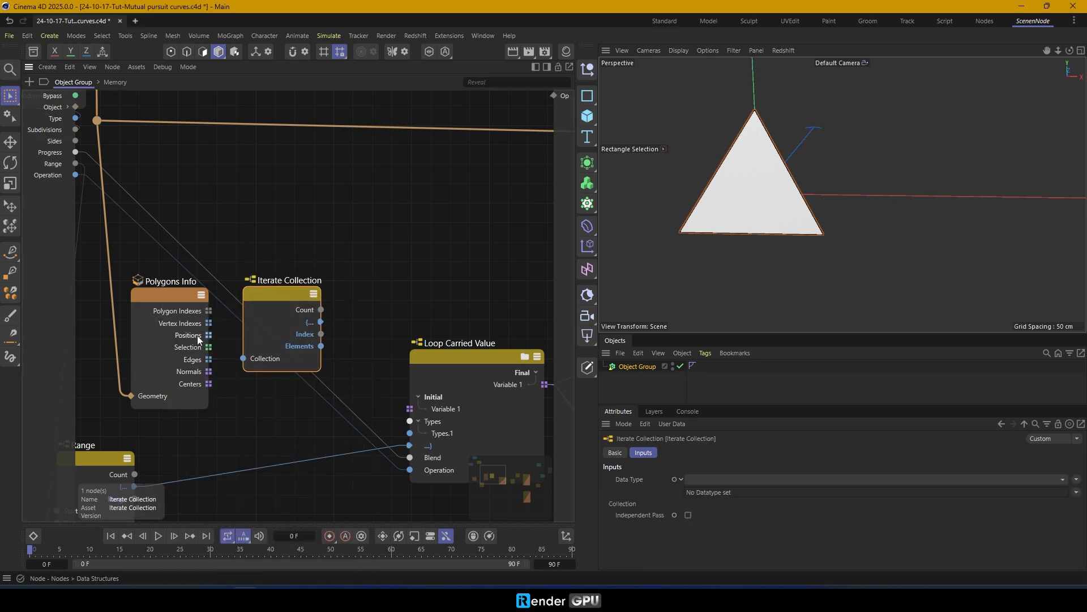
alt+drag(766, 158, 647, 213)
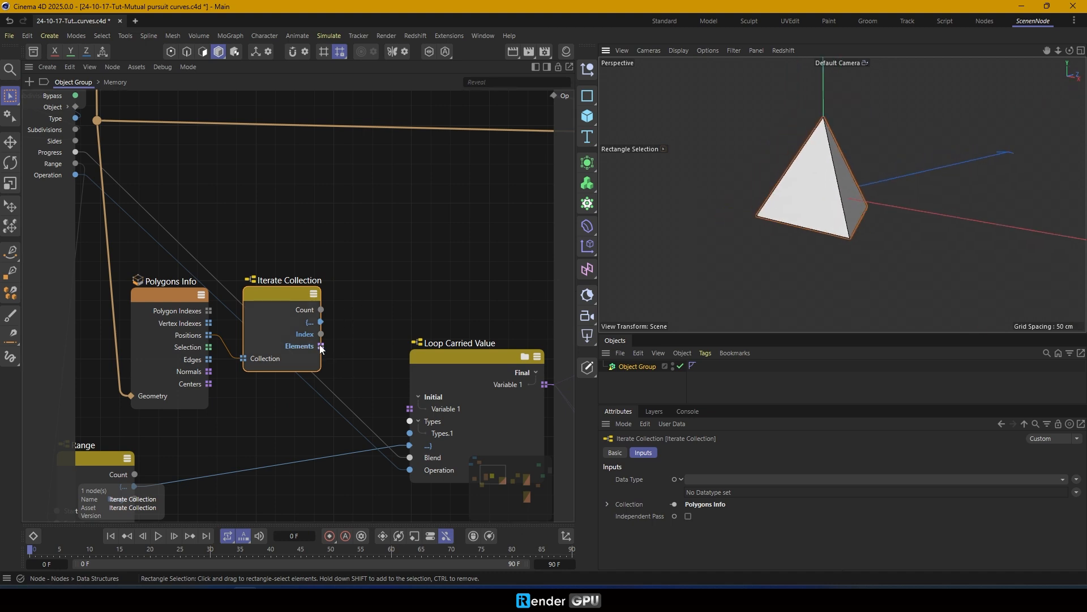
drag(301, 309, 313, 328)
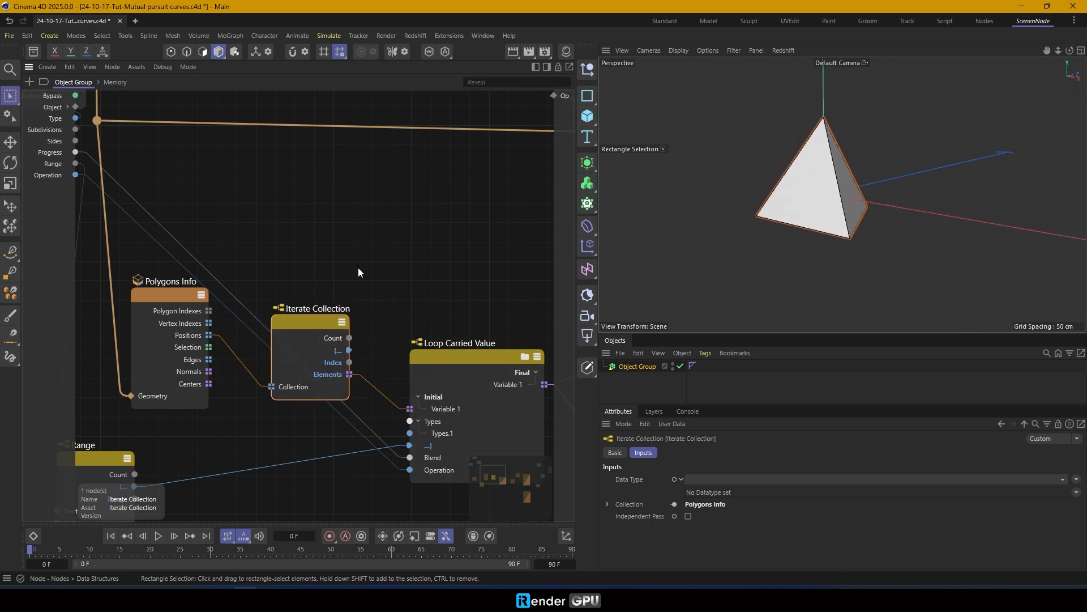
Rearrange Assemble Spline and the lower Memory, and connect the upper Memory's Previous Variable 1 to Assemble Spline's Points
click(638, 366)
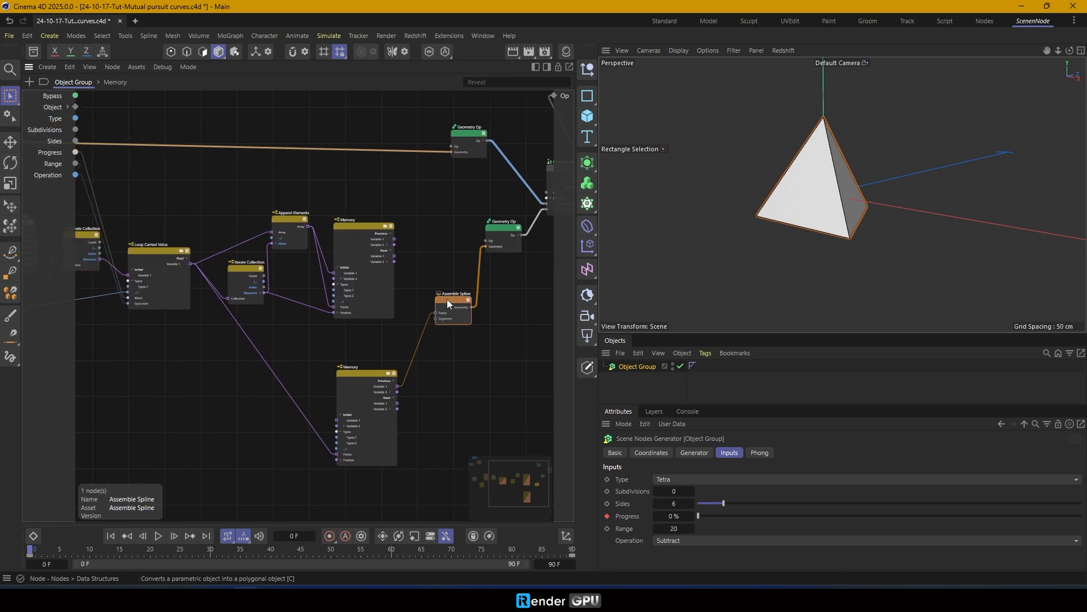
drag(447, 299, 453, 282)
middle_drag(228, 277, 263, 292)
drag(392, 392, 378, 373)
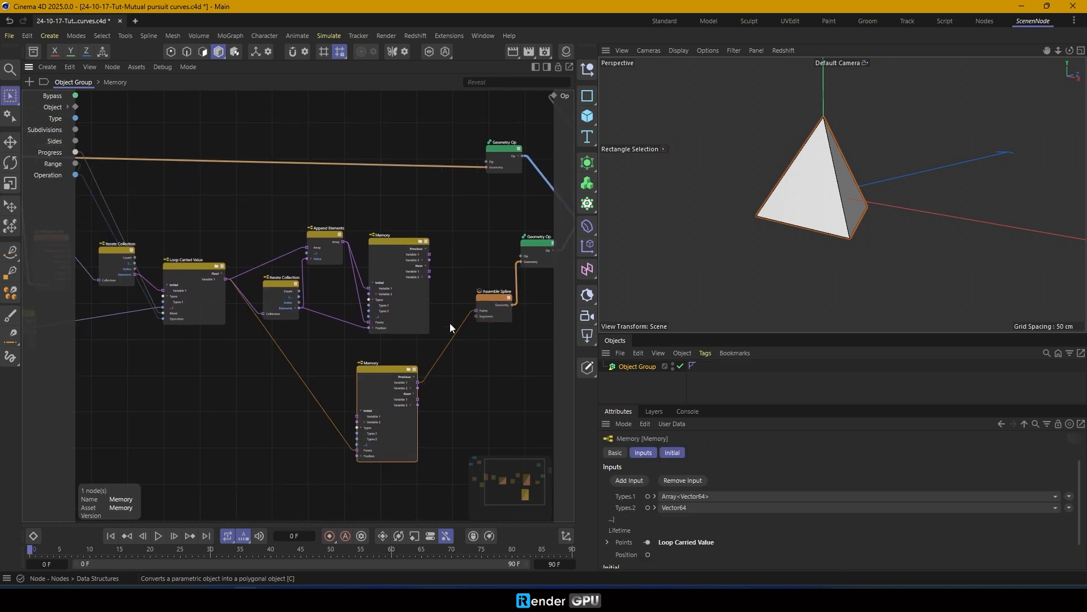
scroll(470, 279, up, 3)
drag(403, 236, 476, 323)
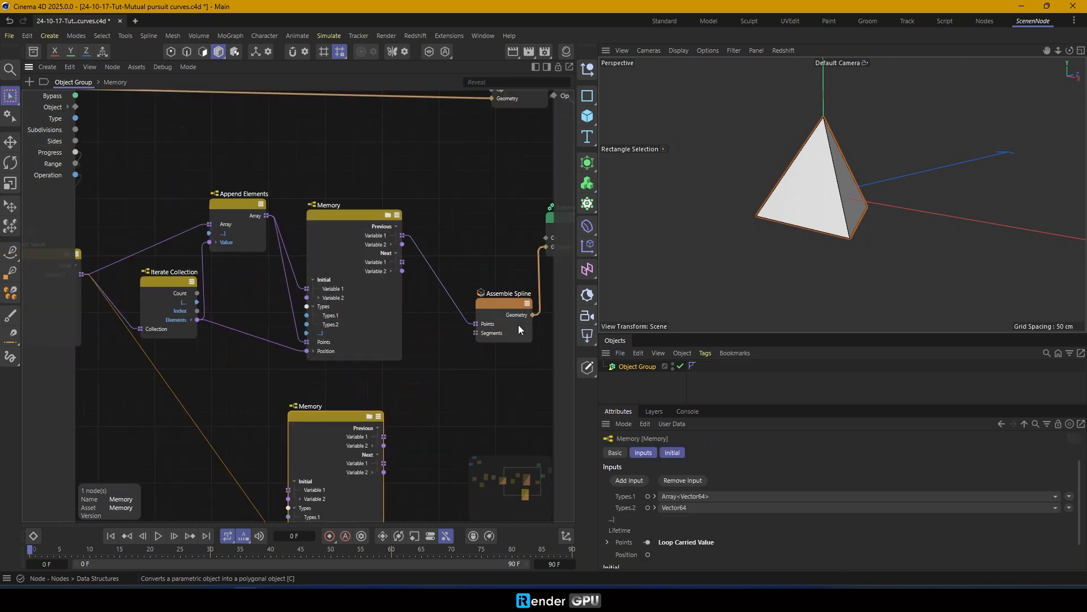
Scrub the animation back and forth while orbiting the tetrahedron to examine the lines on its faces, ending at frame 0
drag(33, 554, 134, 549)
alt+drag(854, 171, 845, 198)
drag(136, 550, 30, 554)
alt+drag(838, 222, 656, 227)
drag(62, 553, 30, 553)
alt+drag(884, 227, 756, 122)
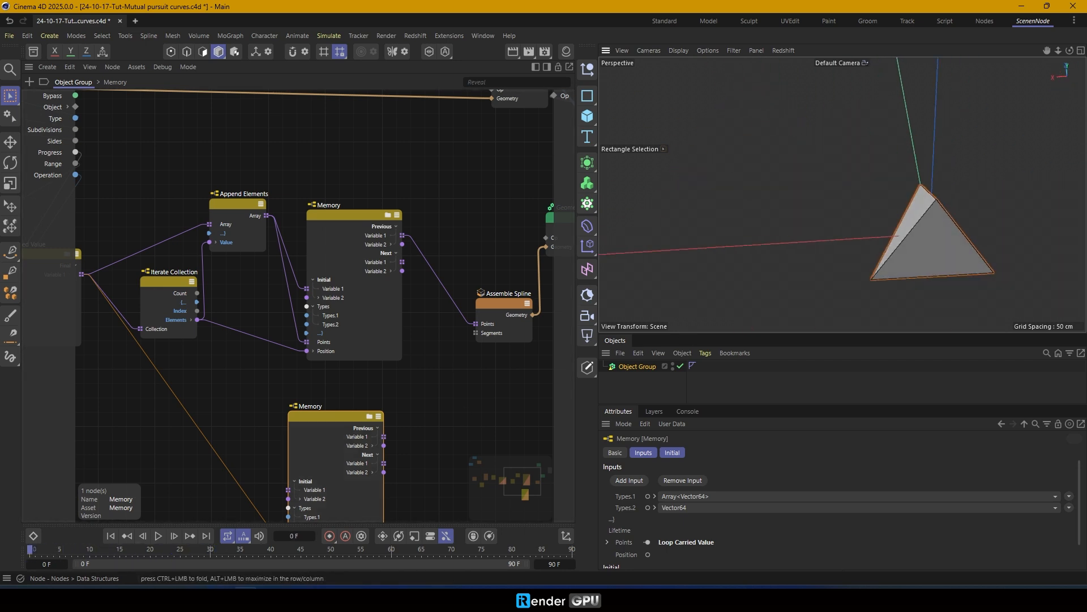
mouse_move(30, 551)
mouse_down()
mouse_move(189, 548)
mouse_move(30, 554)
mouse_up()
mouse_move(809, 226)
alt+mouse_down()
mouse_move(744, 207)
mouse_move(728, 188)
mouse_move(811, 218)
alt+mouse_up()
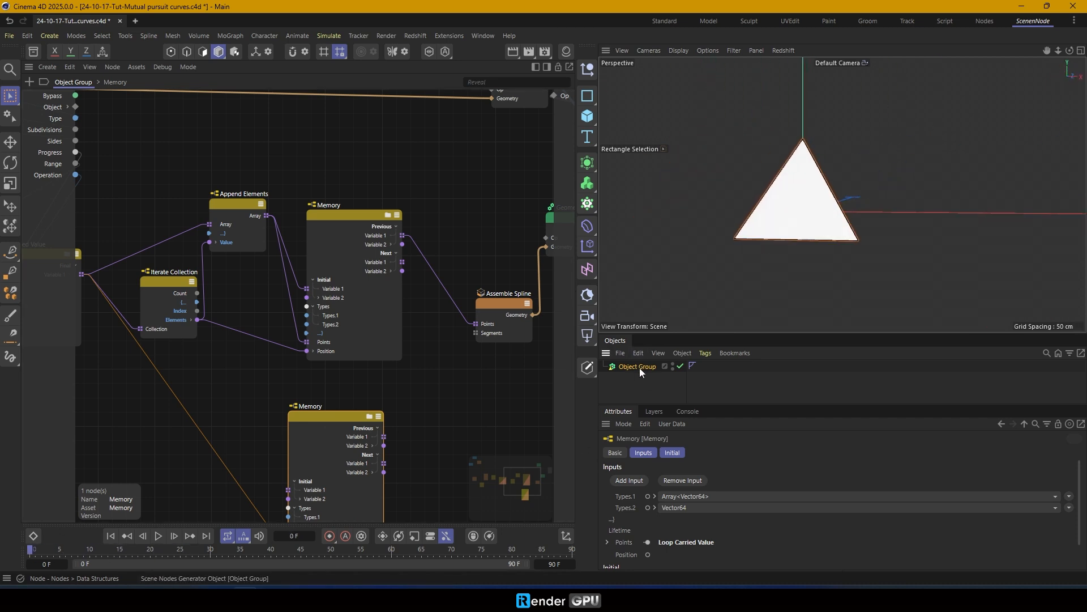
Change the Object Group's Type to another platonic solid and scrub the animation while viewing it from several sides
click(640, 368)
click(702, 480)
click(691, 505)
alt+drag(929, 210, 804, 255)
drag(30, 551, 151, 569)
scroll(824, 193, up, 4)
mouse_move(841, 194)
alt+mouse_down()
mouse_move(927, 146)
mouse_move(757, 272)
mouse_move(840, 203)
mouse_move(809, 221)
alt+mouse_up()
drag(150, 550, 6, 557)
Disconnect the solid's Geometry Op from Children Op and scrub the animation to examine only the splines
scroll(416, 247, down, 2)
middle_drag(417, 248, 260, 268)
double_click(415, 202)
alt+drag(674, 265, 816, 232)
mouse_move(31, 552)
mouse_down()
mouse_move(254, 554)
mouse_move(41, 554)
mouse_up()
alt+drag(777, 261, 804, 172)
Set the Object Group's Type to Tetra and return to frame 0
click(678, 480)
click(674, 493)
drag(41, 553, 29, 554)
click(650, 453)
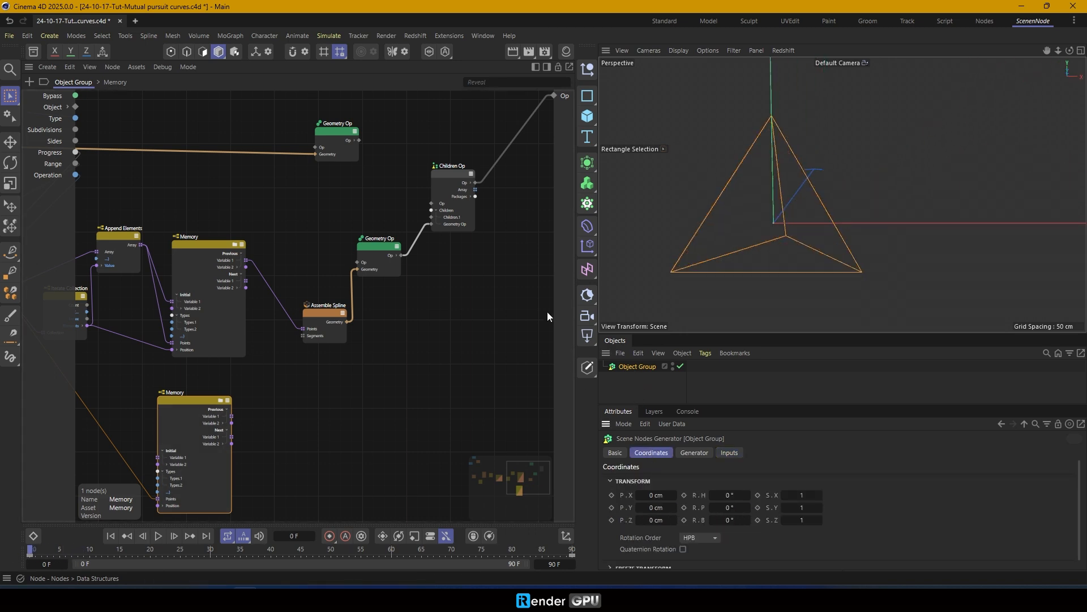
Reconnect the solid's Geometry Op to Children Op and scrub the animation forward and back to frame 0
drag(431, 217, 432, 217)
scroll(844, 250, up, 1)
alt+drag(844, 249, 798, 234)
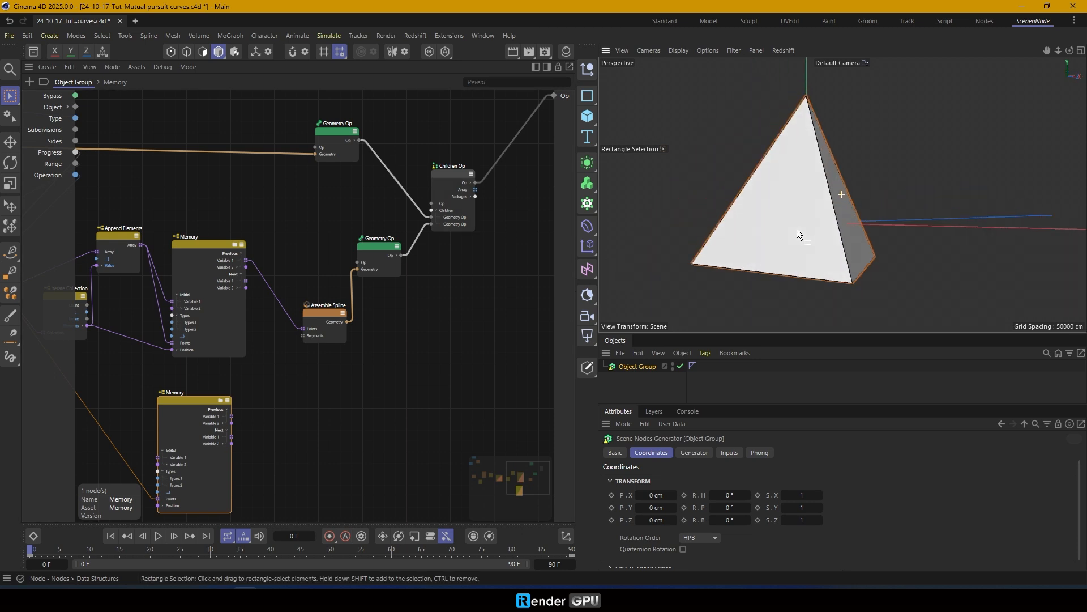
drag(44, 554, 135, 554)
alt+drag(780, 214, 831, 206)
drag(133, 554, 29, 555)
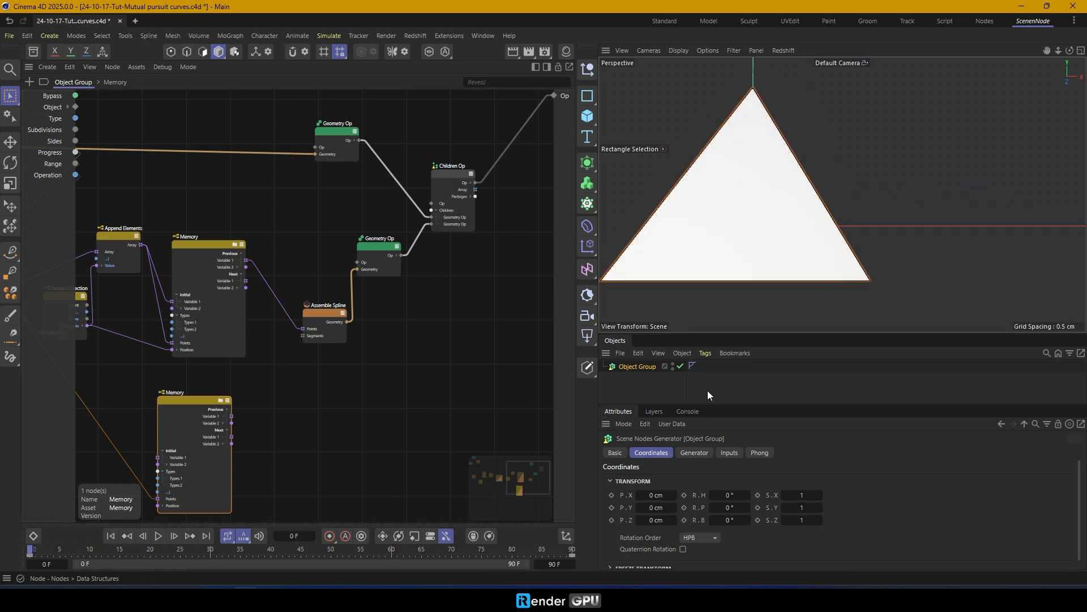
Set the Object Group's Type input to Icosa
click(699, 452)
click(728, 454)
click(701, 454)
click(997, 478)
click(727, 453)
click(684, 479)
click(727, 515)
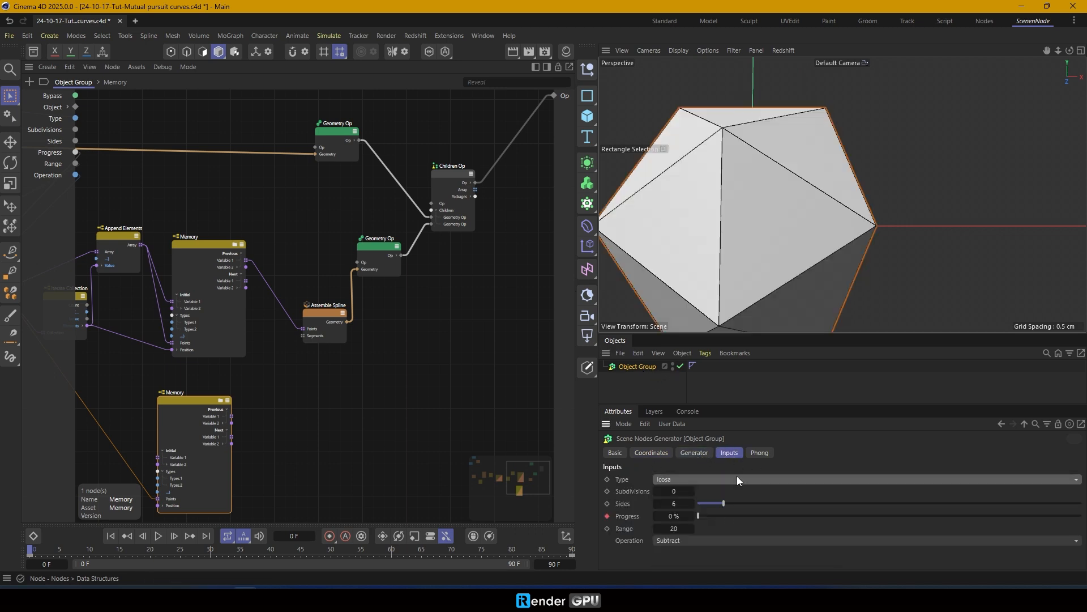
Connect the lower Memory's Previous Variable 1 to Assemble Spline's Points and scrub the animation around the framed solid
key(h)
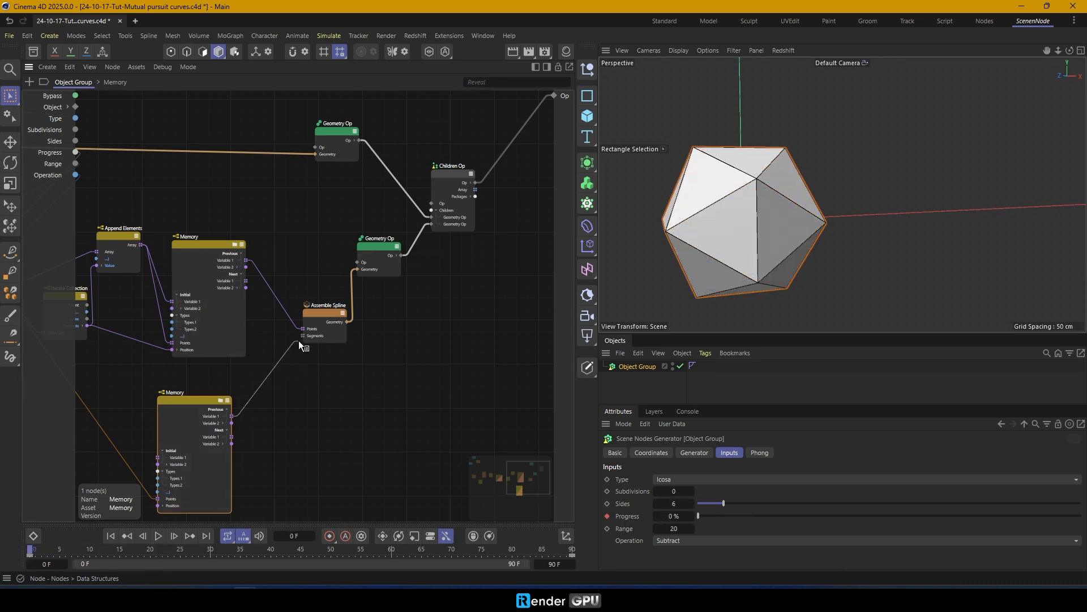
alt+drag(704, 221, 906, 210)
drag(237, 553, 79, 551)
Keyframe the Object Group's heading and pitch rotation to 360° at frame 90 and play the animation from frame 0
click(651, 453)
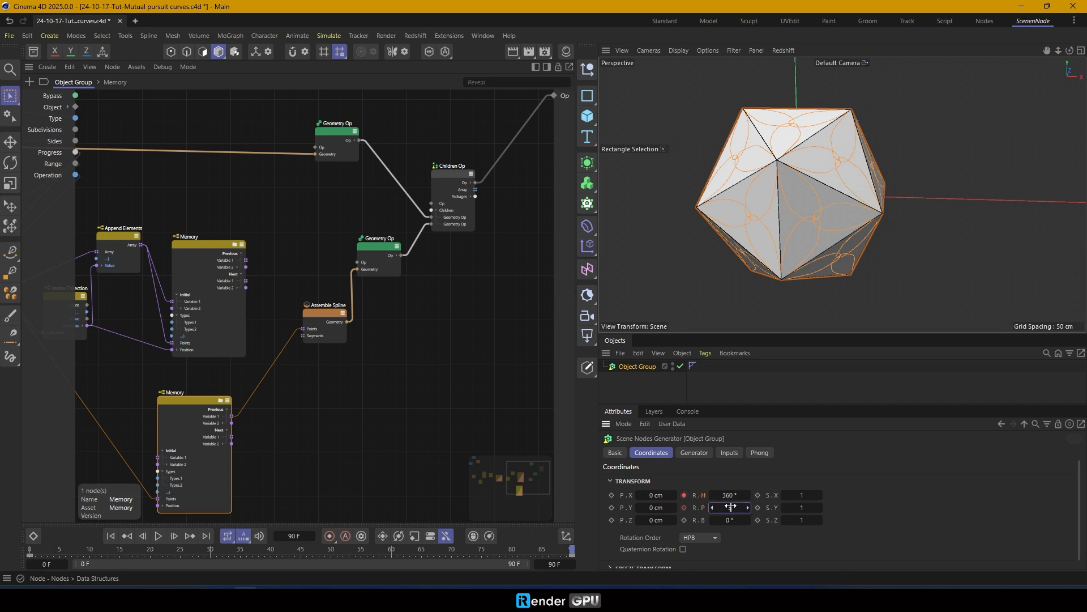
drag(572, 551, 29, 552)
click(158, 536)
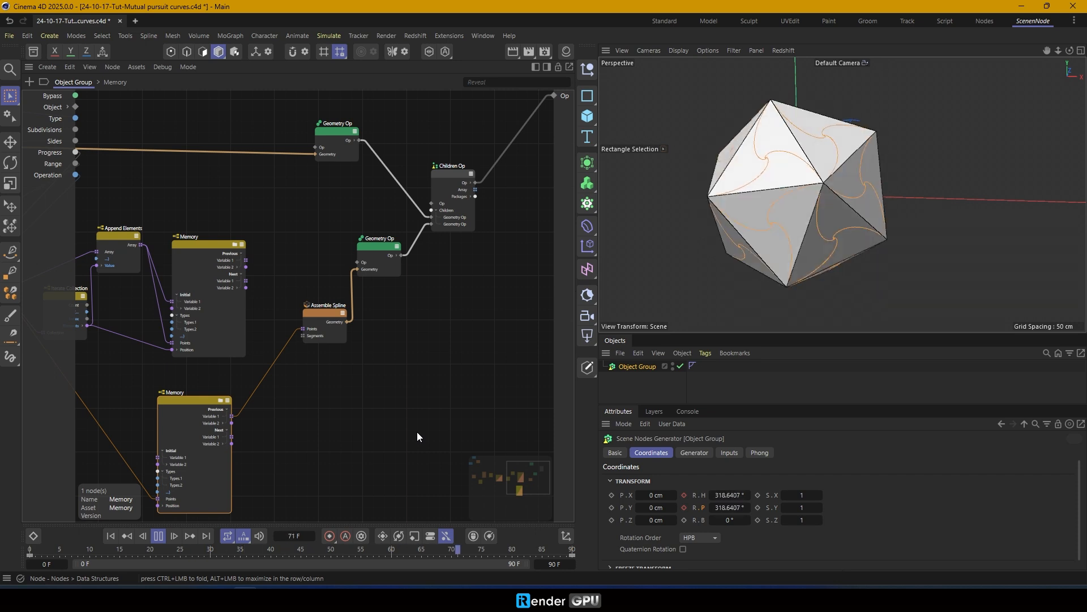
Return to frame 0, set the Object Group's Type input to Dodeca, and play the animation before rewinding it
drag(572, 552, 28, 551)
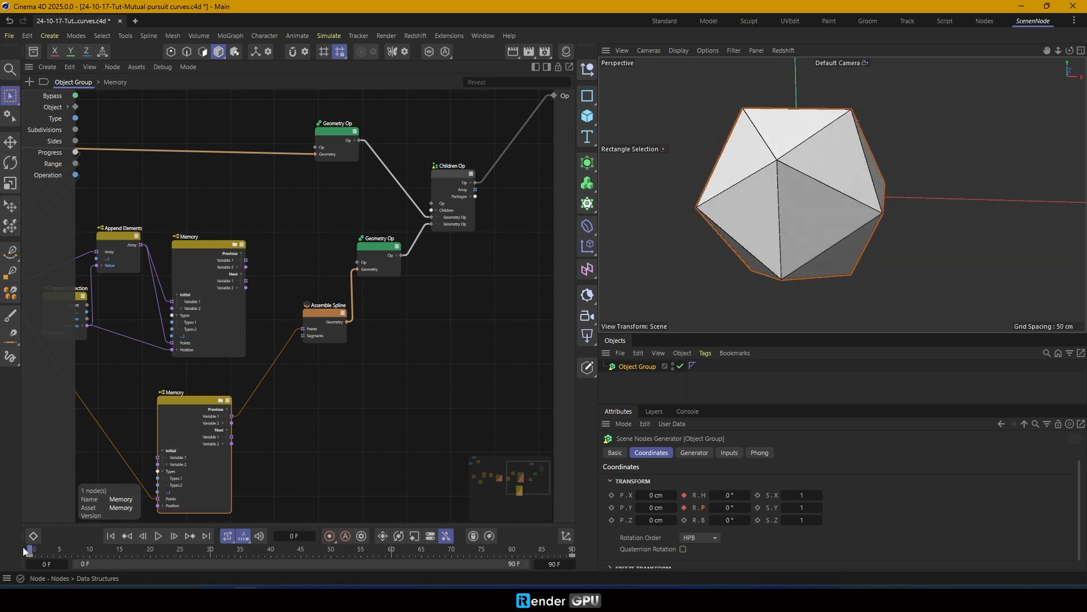
click(729, 453)
click(682, 479)
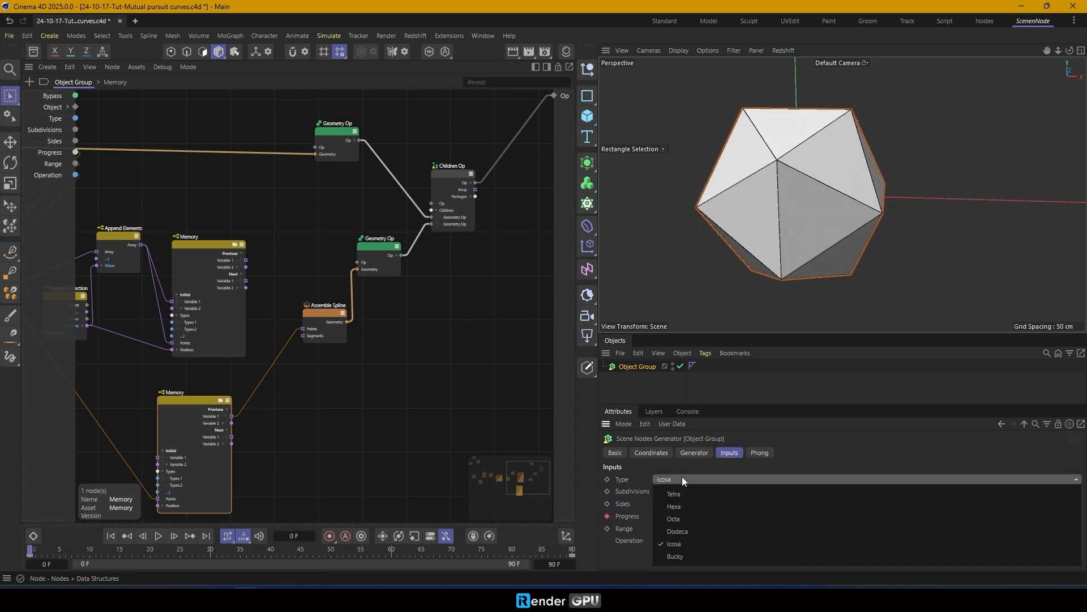
click(691, 535)
click(159, 538)
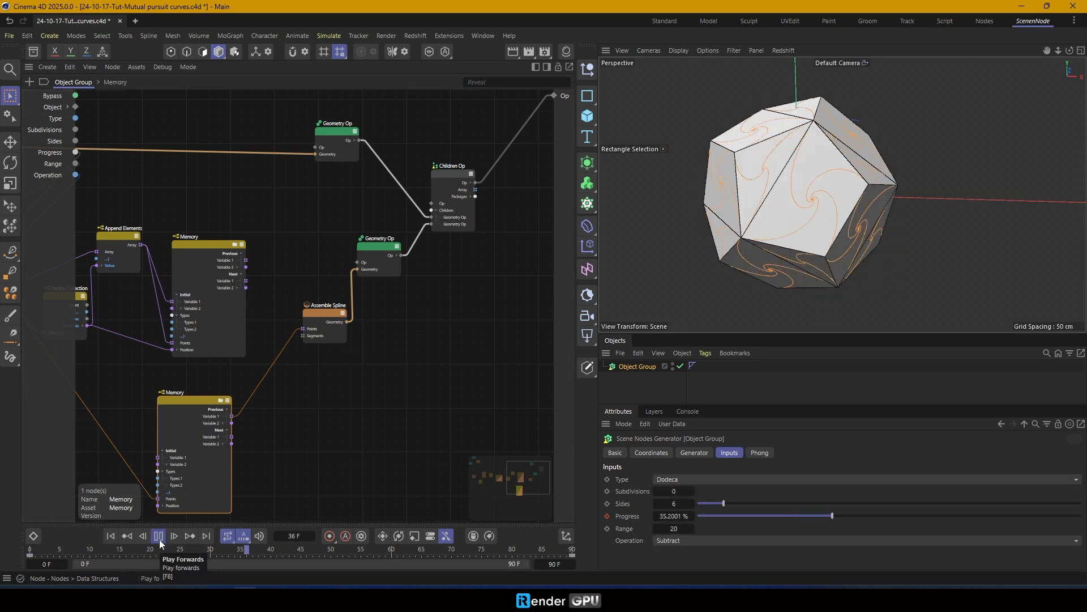
drag(572, 550, 30, 551)
Switch the Object Group's Type input to Octa and from there to Hexa
click(681, 479)
click(685, 519)
click(701, 479)
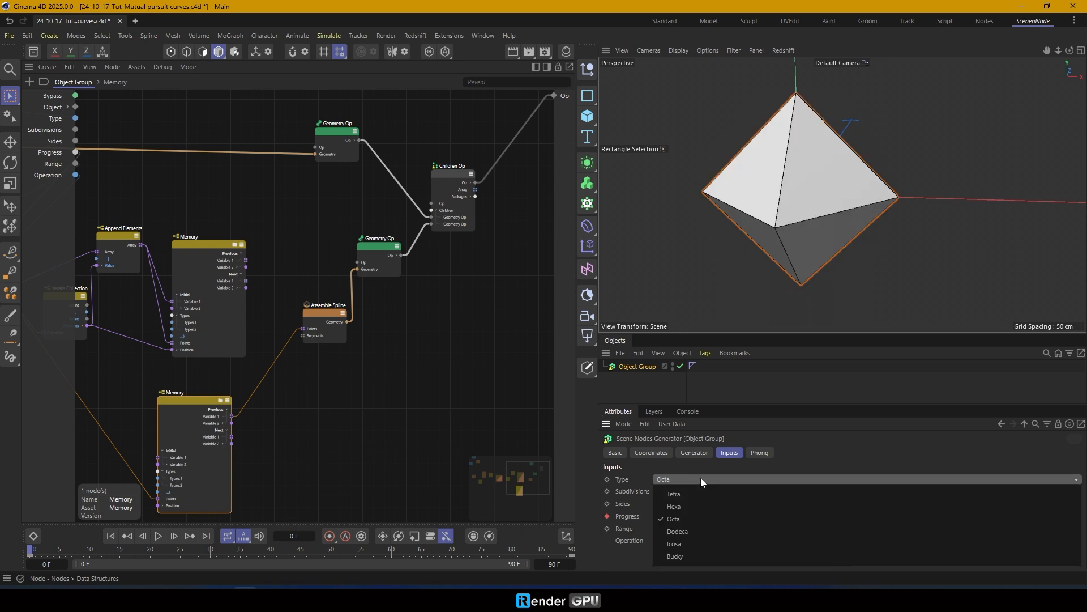
click(680, 506)
Connect the upper Memory's Previous Variable 1 to Assemble Spline's Points and play the animation, rewinding to frame 0
drag(247, 260, 284, 313)
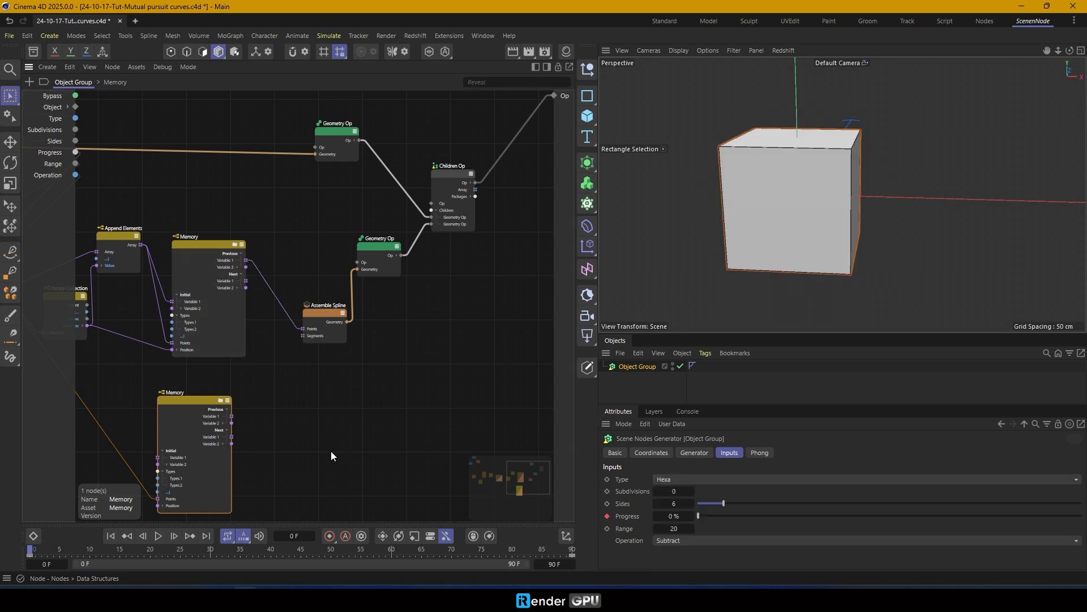
click(158, 536)
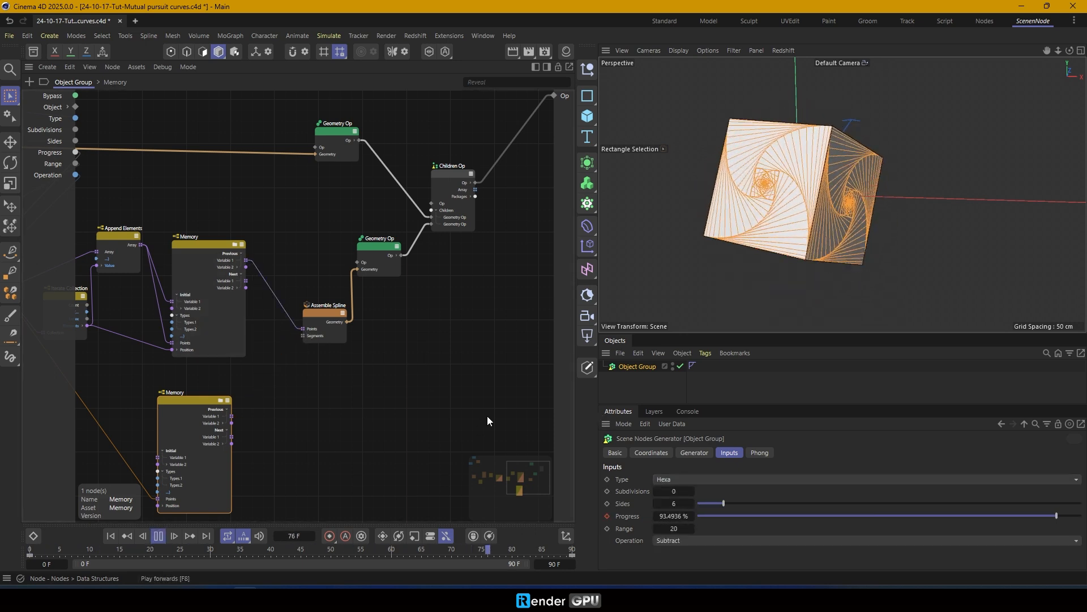
drag(572, 549, 29, 548)
Inspect the Subdivide node, set the Object Group's Subdivisions input to 1, and preview the animation on the subdivided cube
scroll(357, 313, down, 2)
middle_drag(167, 309, 422, 311)
scroll(220, 191, up, 4)
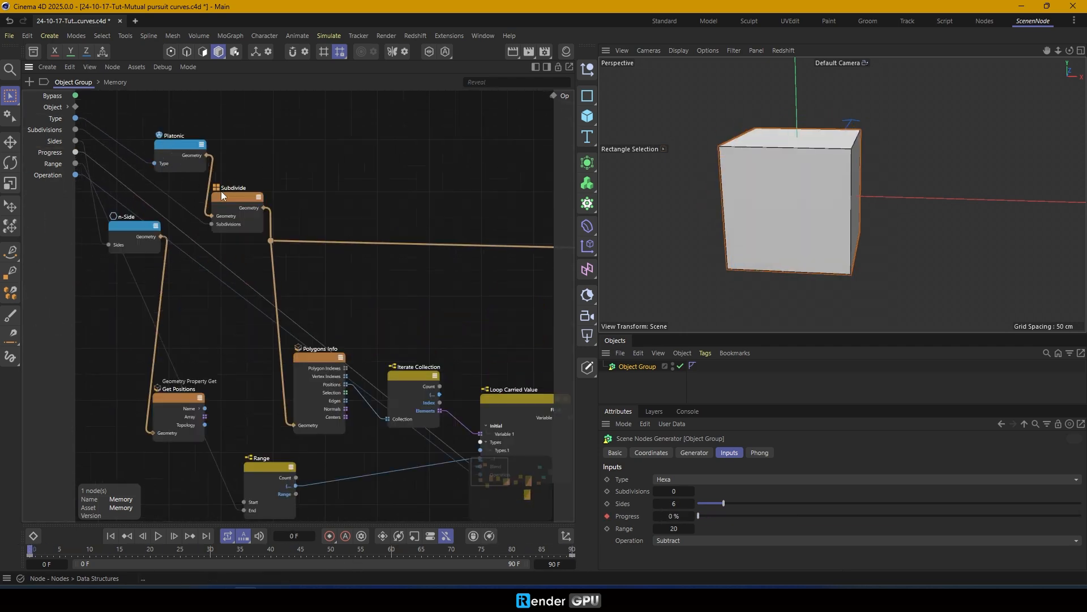
click(144, 124)
drag(144, 124, 146, 129)
click(238, 199)
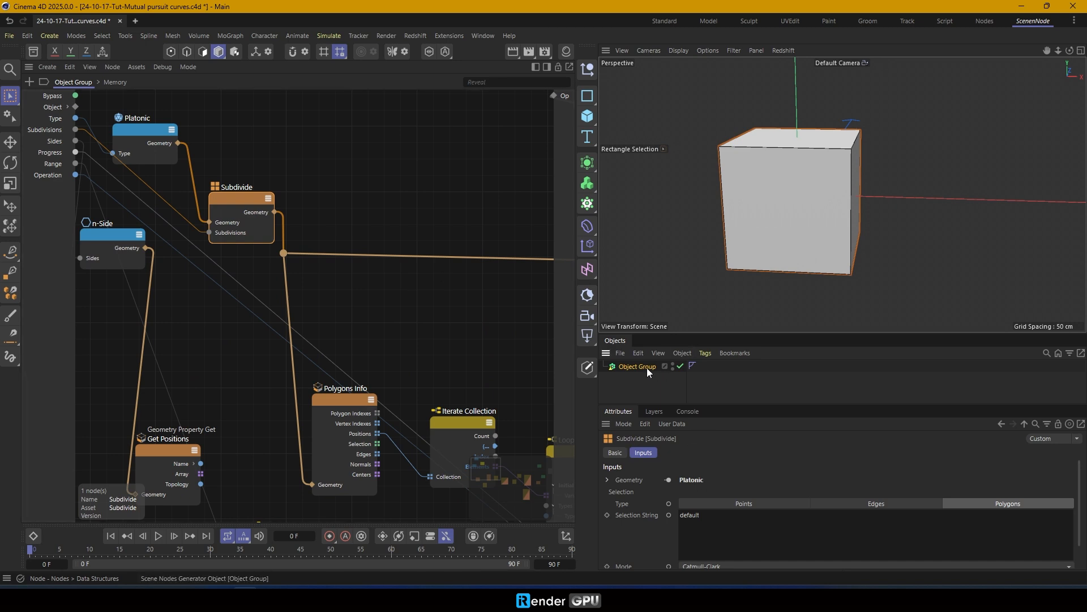
click(646, 368)
click(692, 491)
click(158, 536)
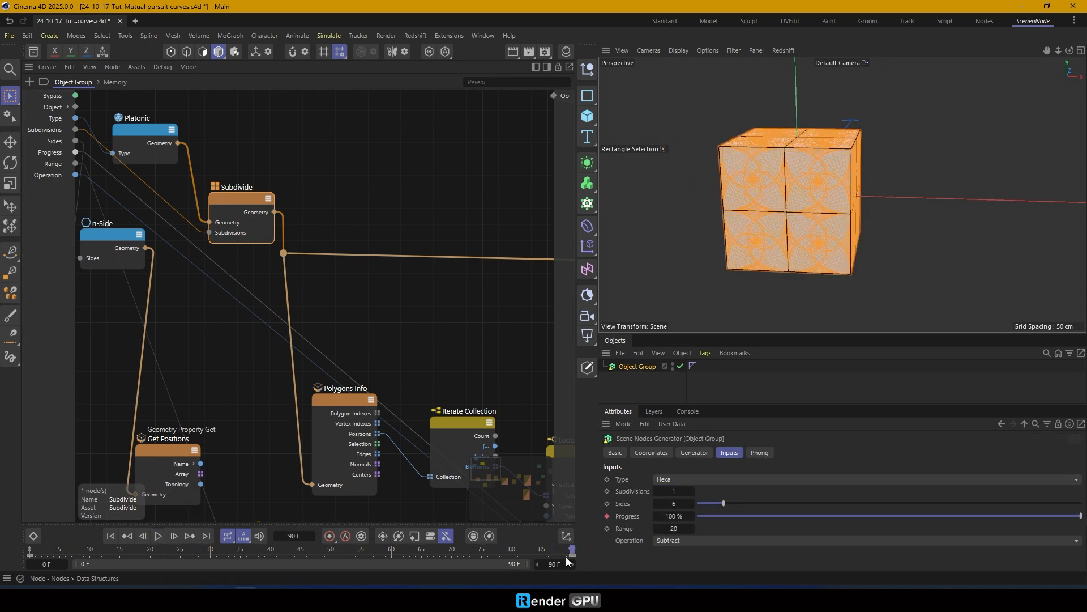
drag(572, 549, 20, 553)
Set the Object Group's Type input to Octa with the subdivided faces and play the animation, rewinding to frame 0
click(728, 483)
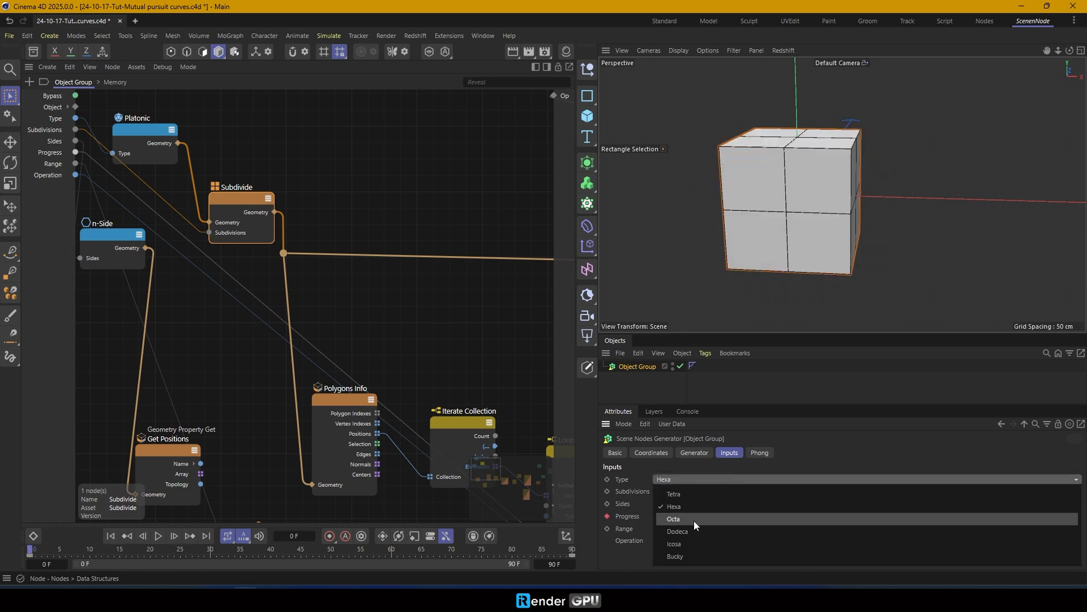
click(694, 521)
click(159, 536)
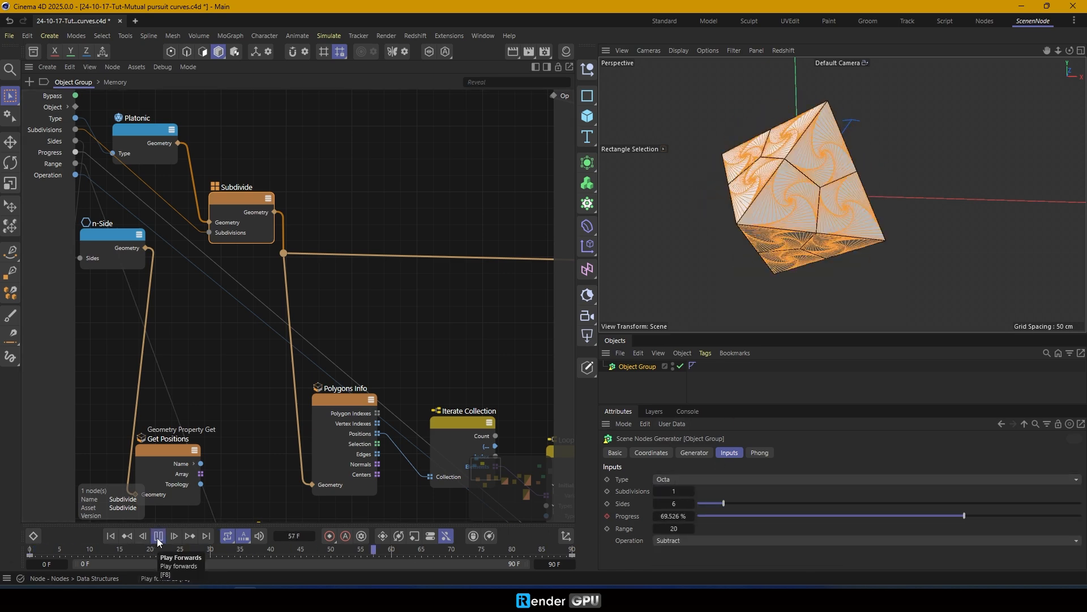
drag(572, 552, 20, 552)
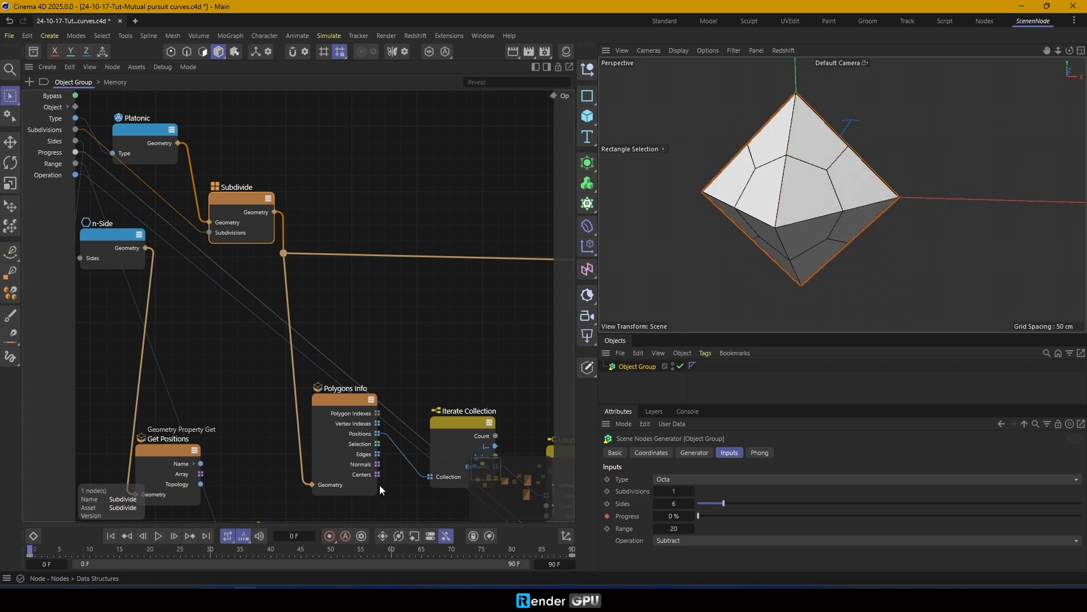
Set the Object Group's Type input to Icosa and Subdivisions to 0, and play and rewind the animation
click(678, 480)
click(686, 546)
click(655, 491)
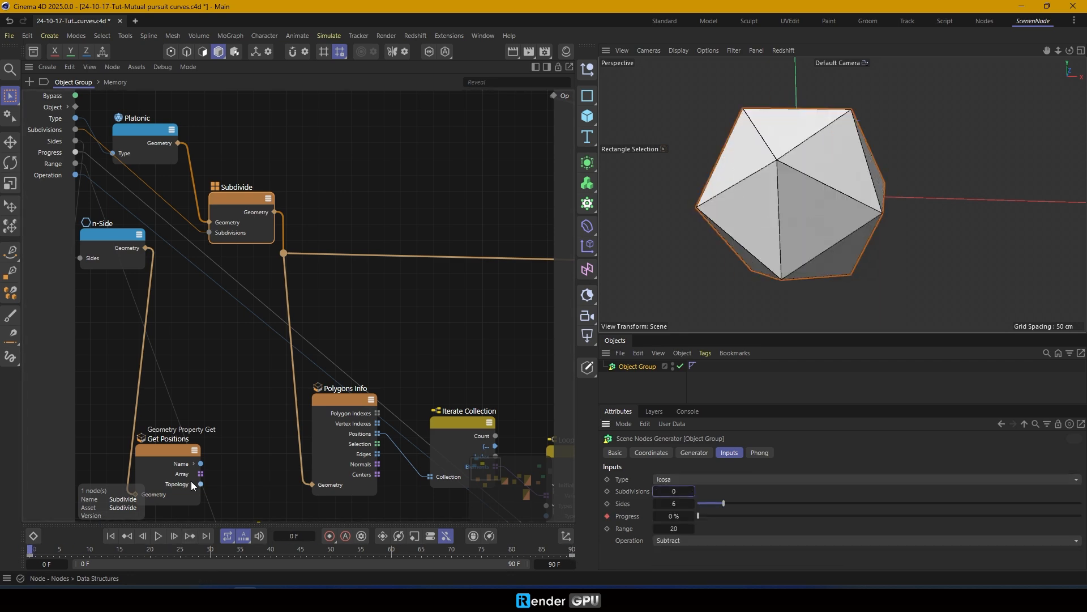
click(159, 537)
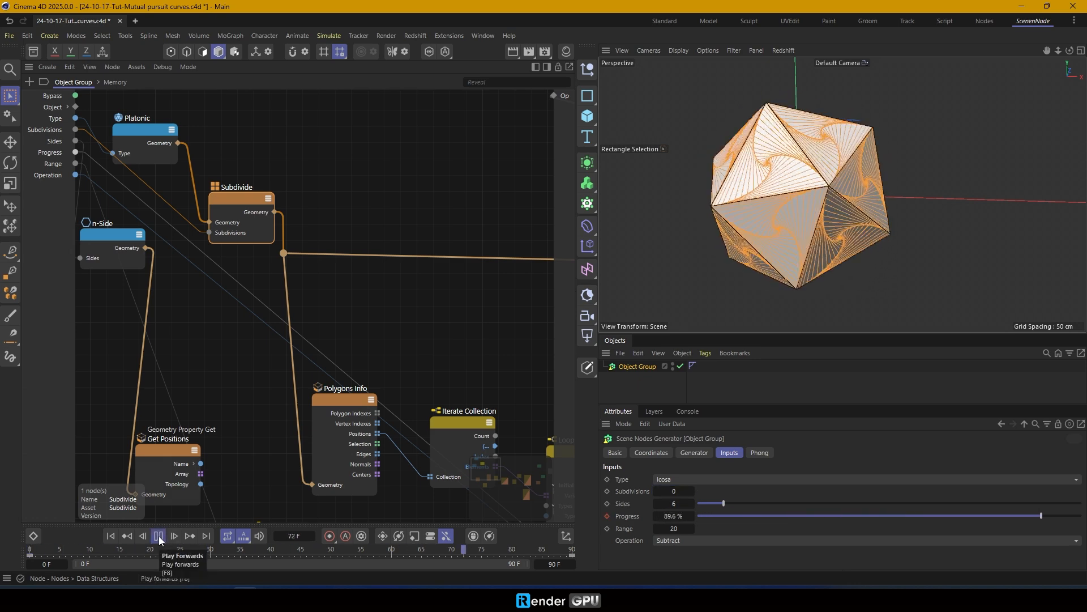
drag(573, 552, 234, 531)
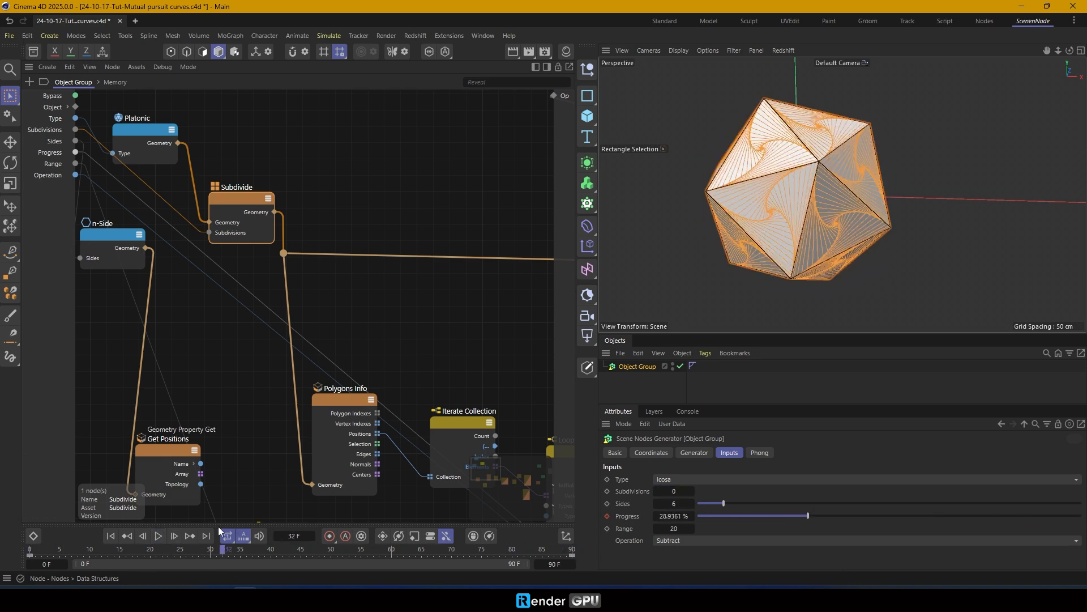
Set the Object Group's Type input to Bucky and play the animation, rewinding to frame 0
click(695, 481)
click(691, 551)
click(159, 538)
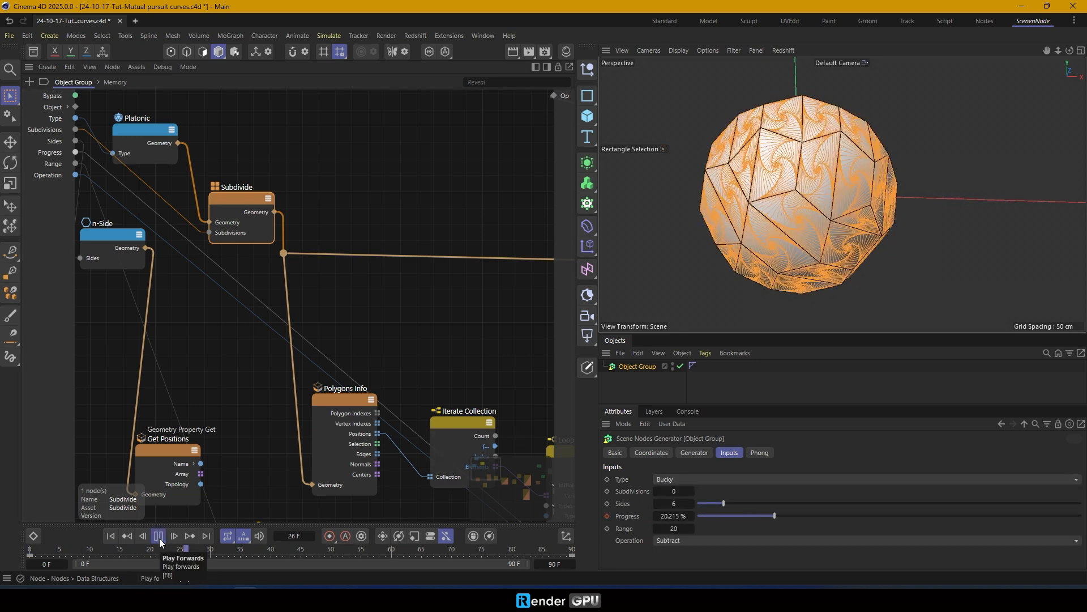
drag(572, 549, 31, 547)
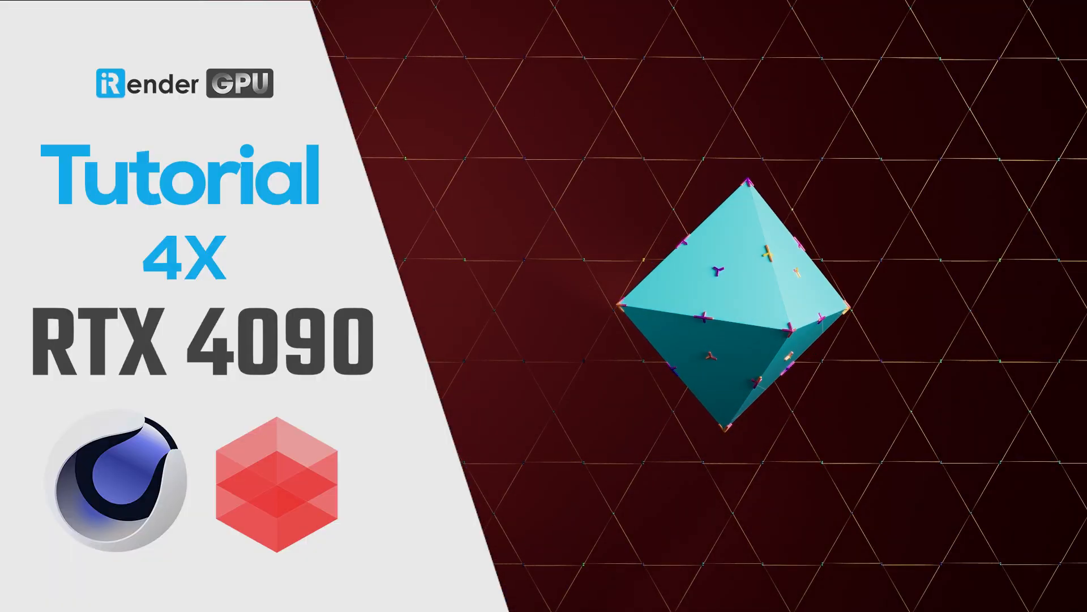